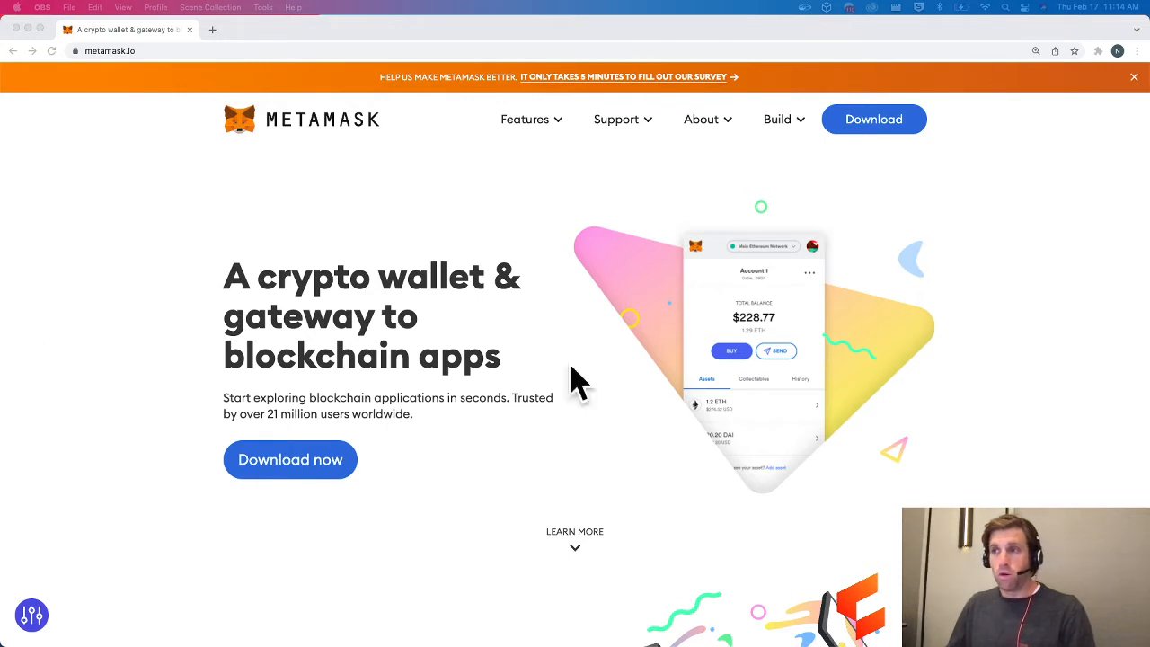
Check the list of installed browser extensions for MetaMask.
left_click(153, 171)
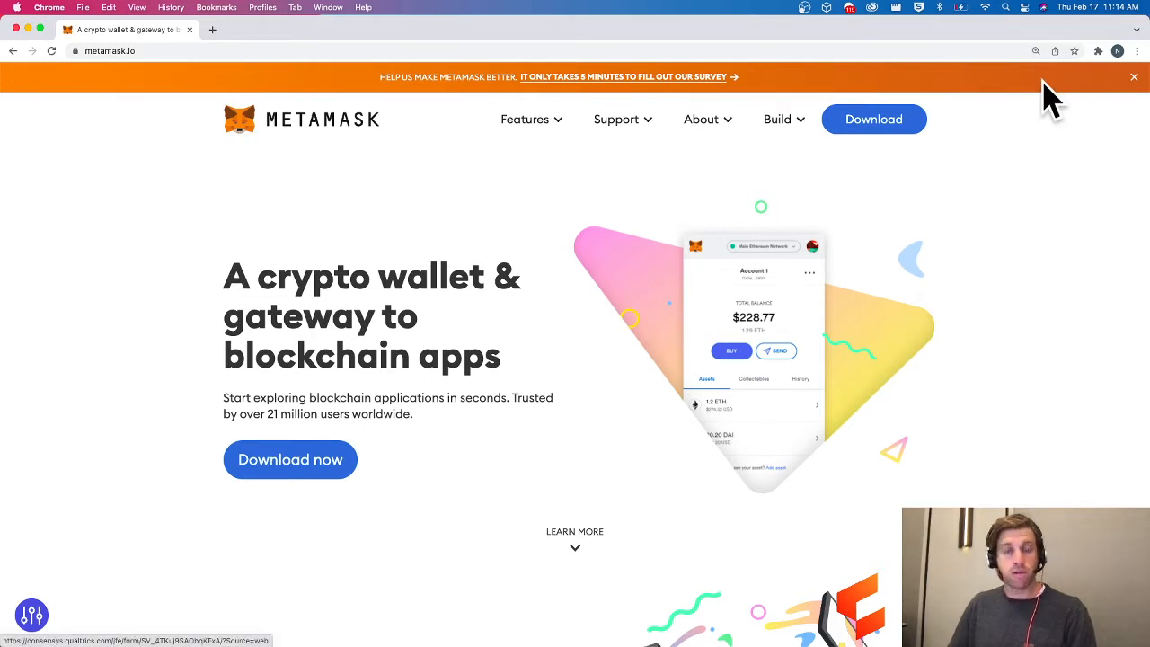
left_click(1097, 51)
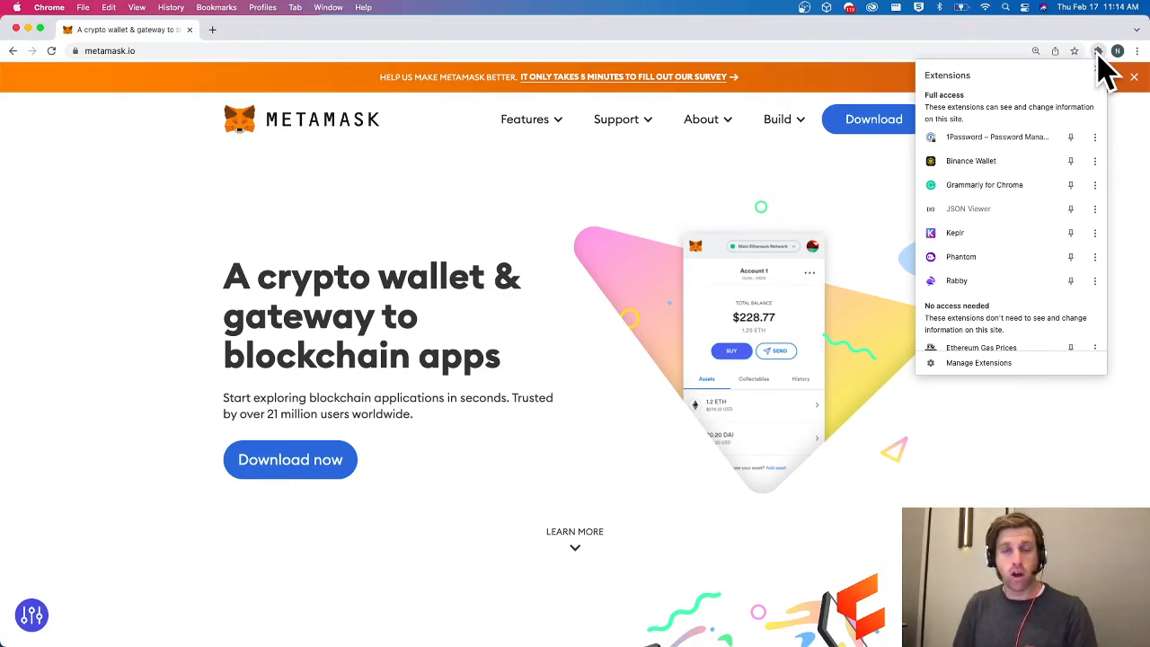
left_click(847, 180)
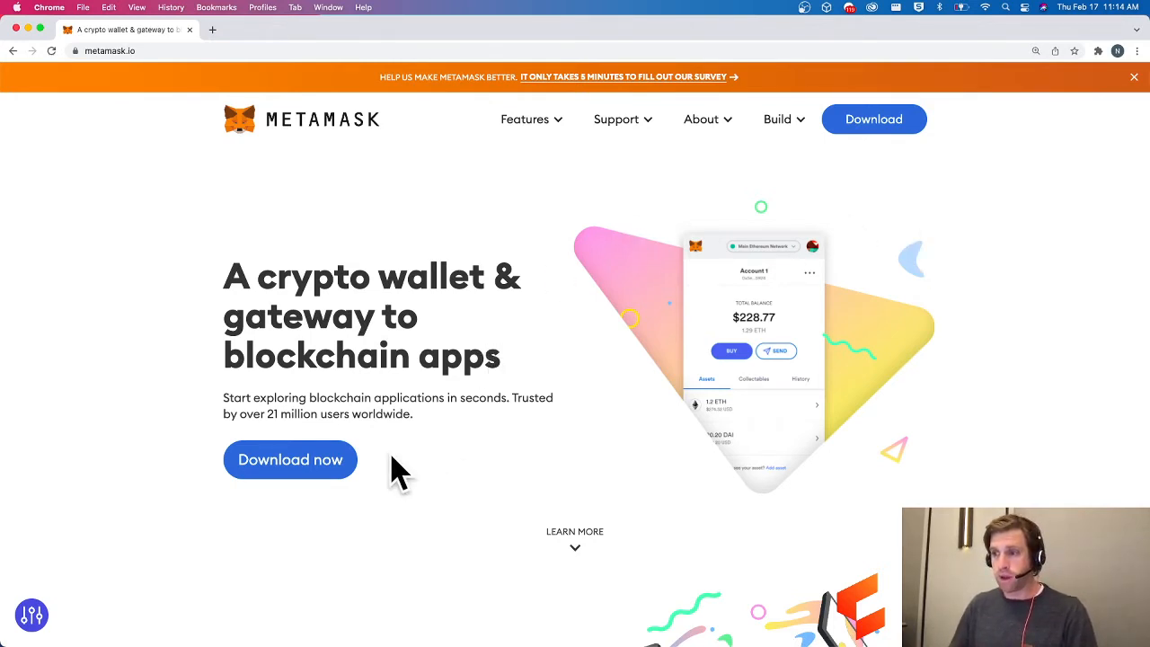
Open the MetaMask download page, view the iOS and Android options, and return to the Chrome version.
left_click(323, 464)
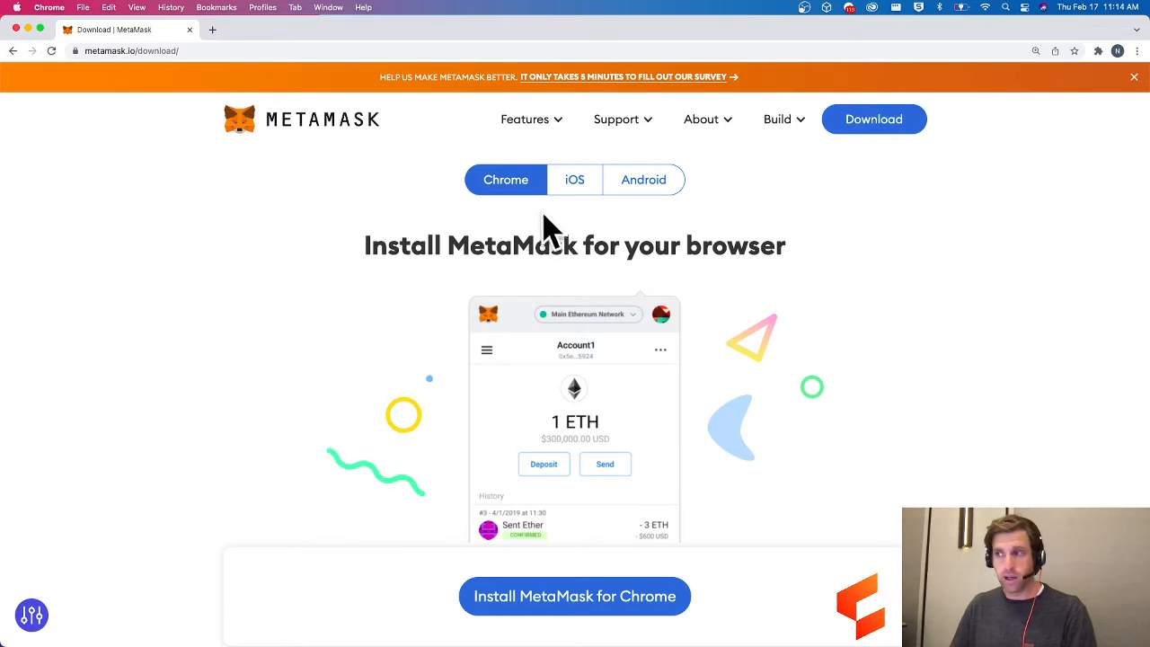
left_click(573, 187)
scroll(571, 206, "down", 2)
scroll(570, 207, "up", 2)
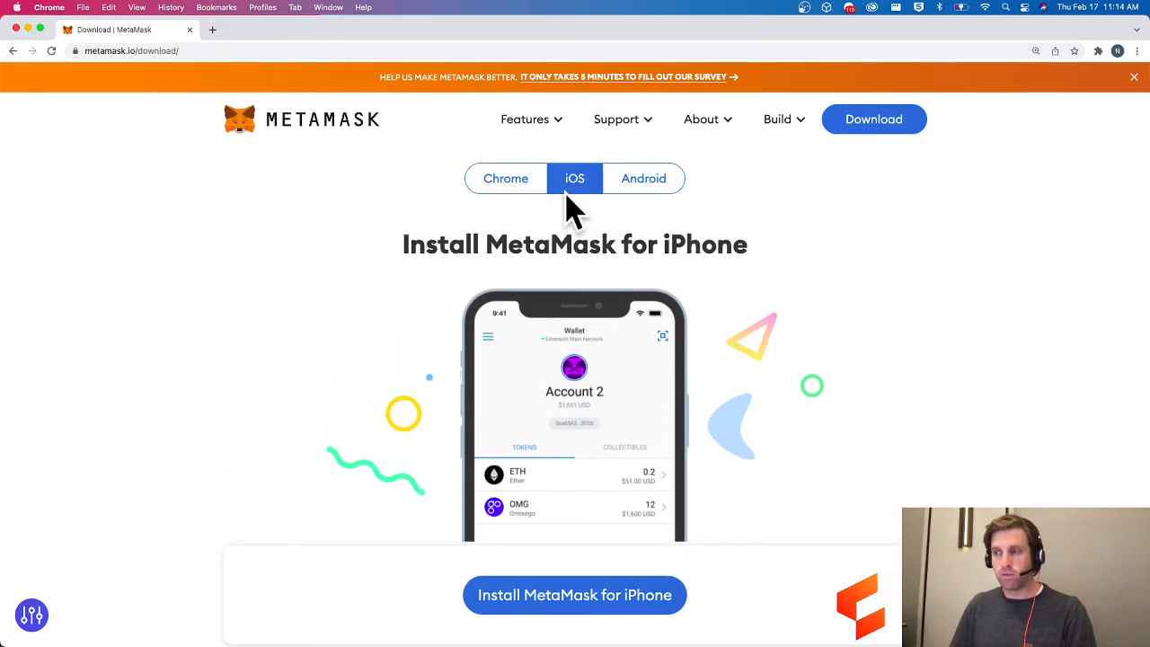
left_click(624, 185)
scroll(629, 205, "down", 1)
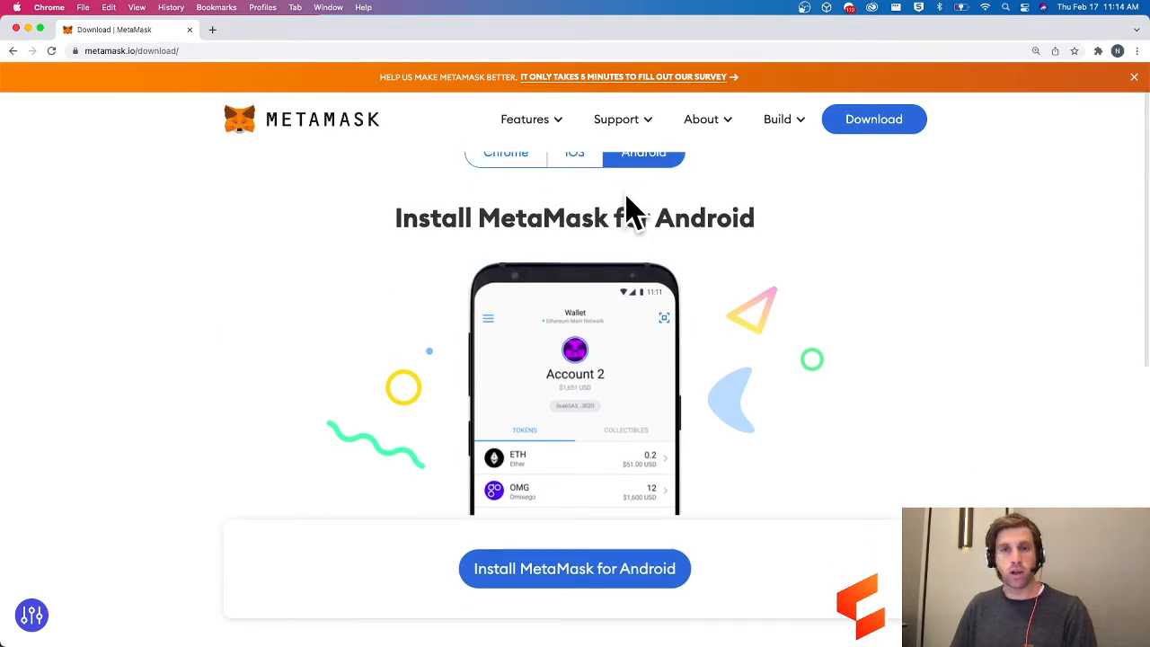
left_click(506, 160)
scroll(450, 202, "up", 2)
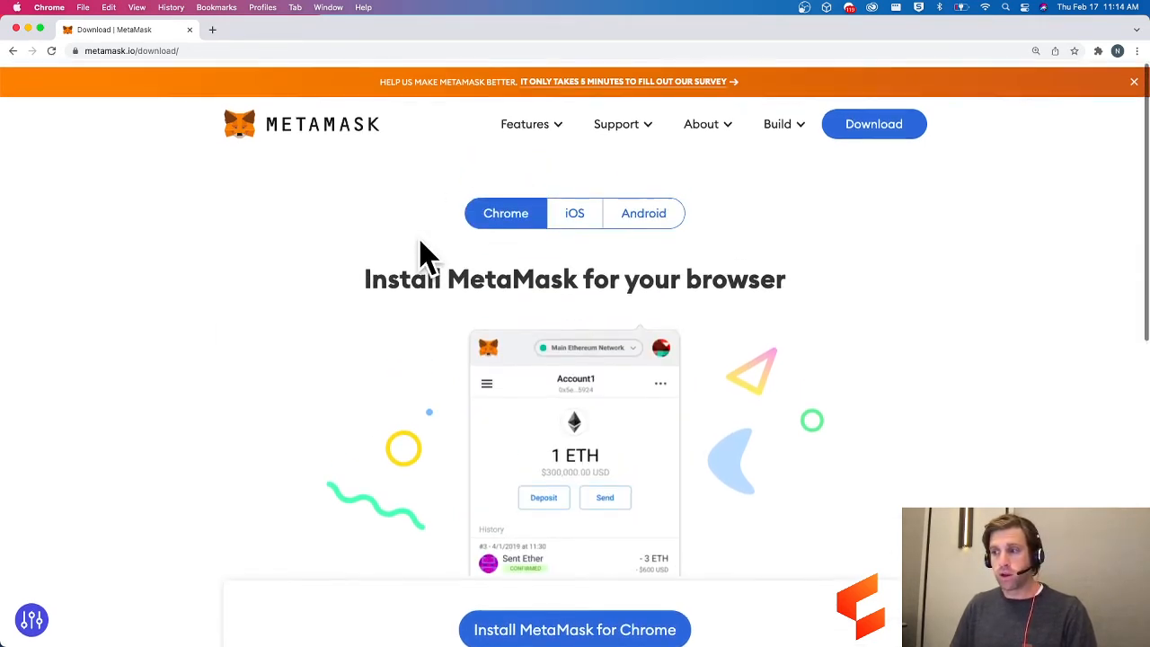
Install the MetaMask extension for Chrome from its Chrome Web Store page.
left_click(550, 629)
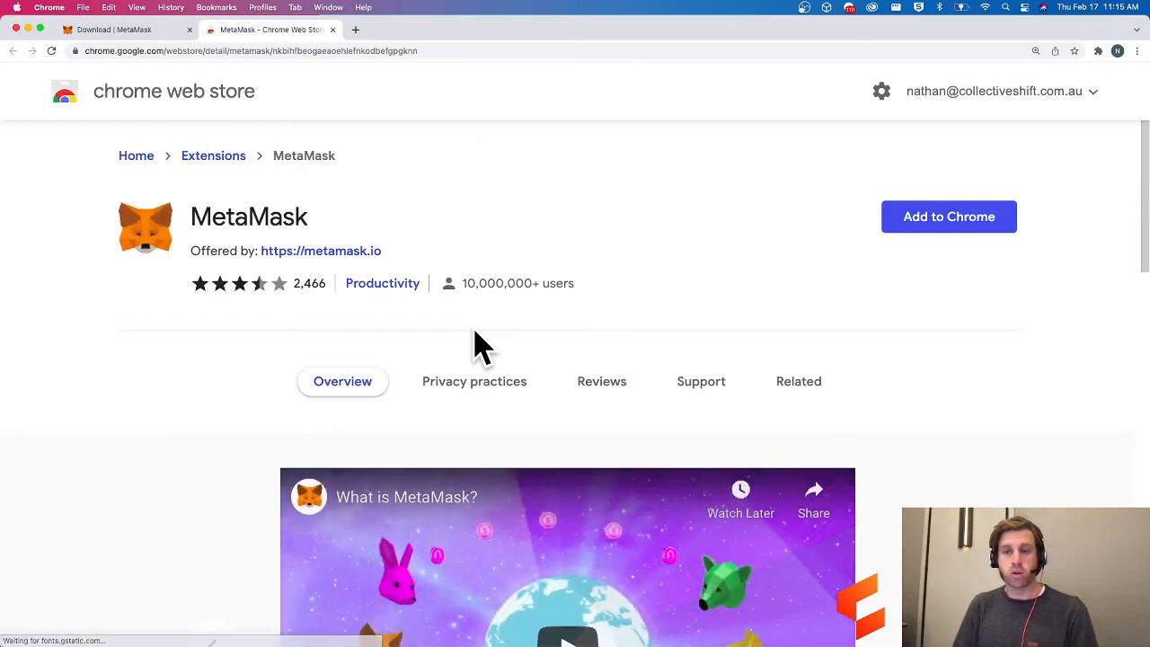
left_click(905, 232)
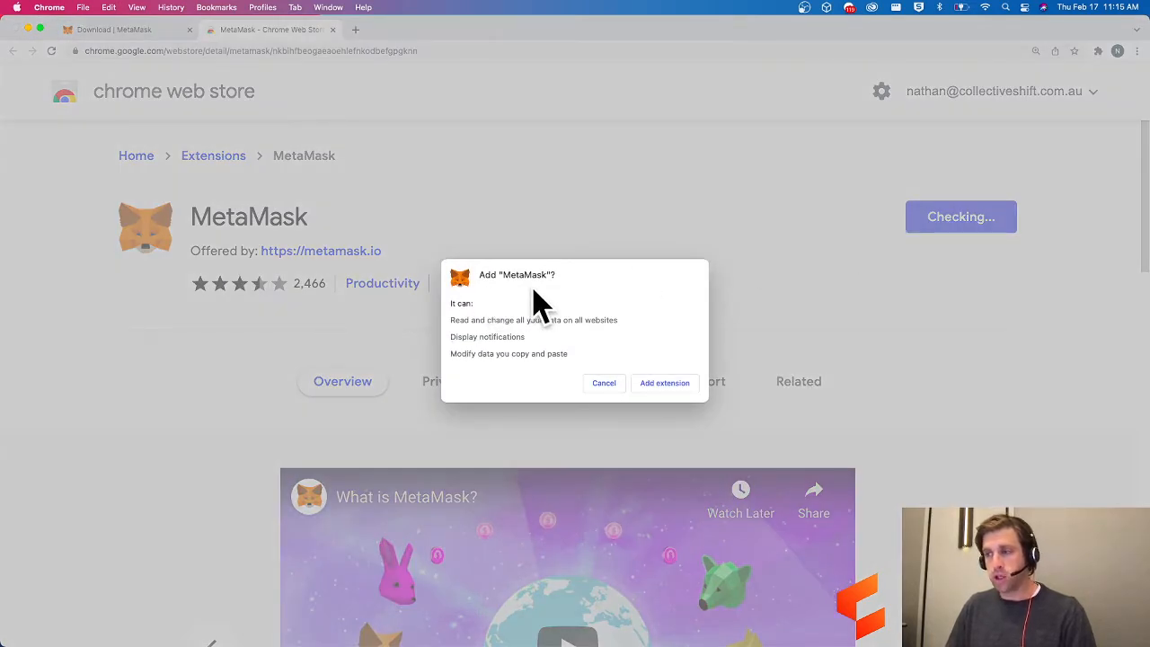
key("super+equal")
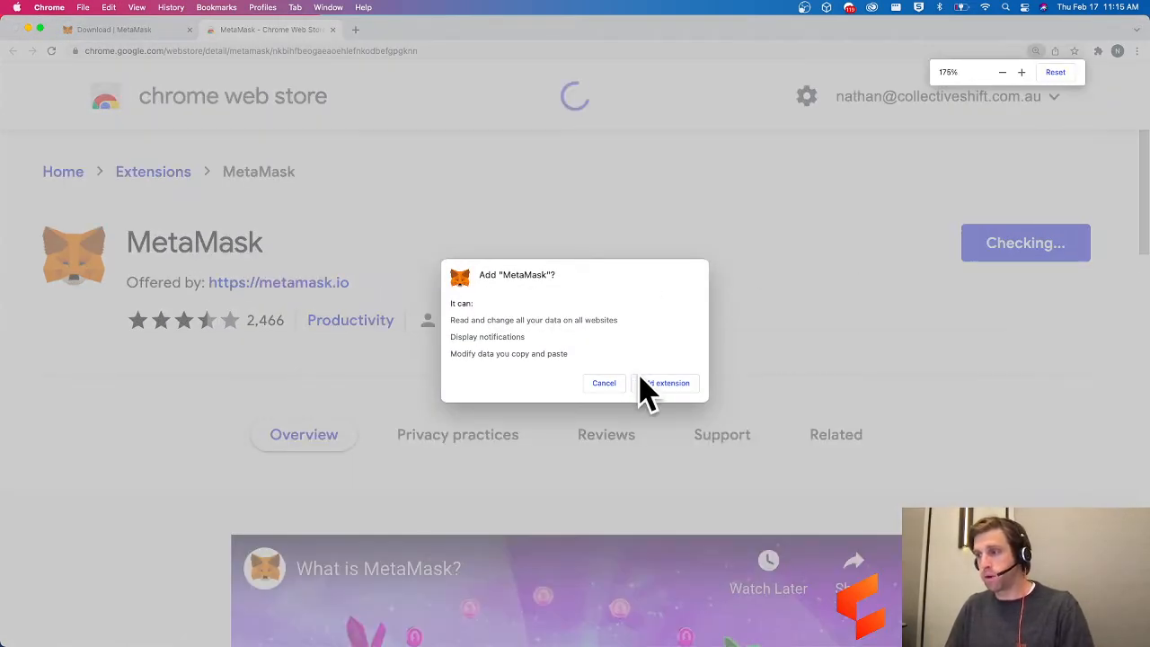
left_click(642, 378)
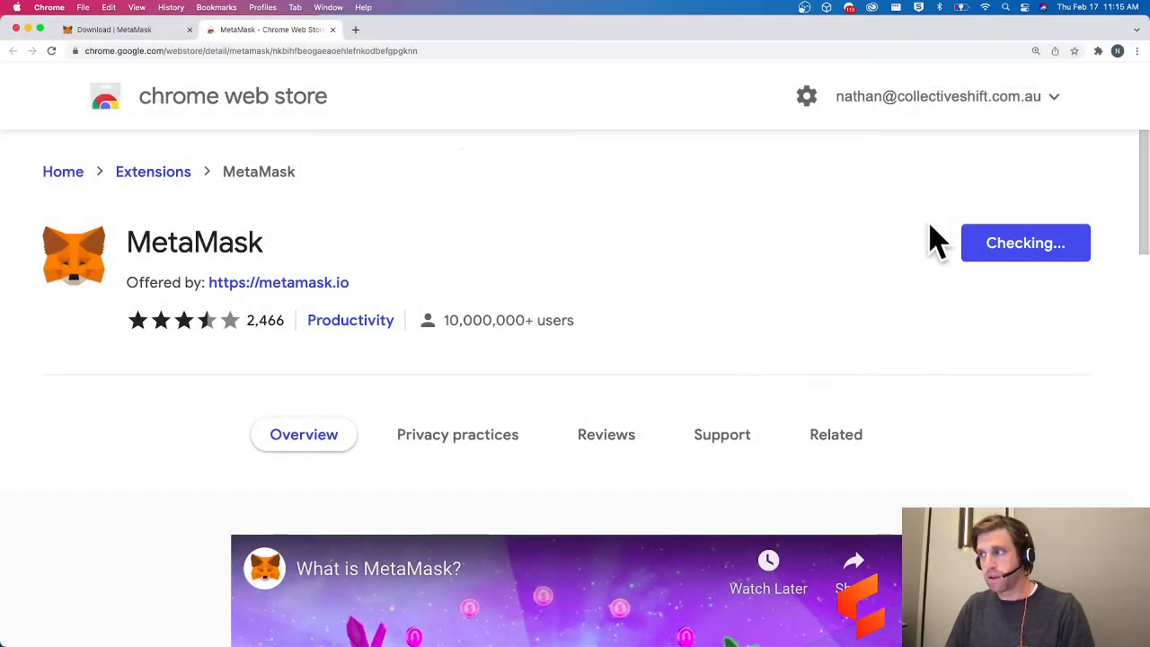
Check the installed extensions list for MetaMask while the extension downloads.
left_click(1098, 51)
left_click(1097, 51)
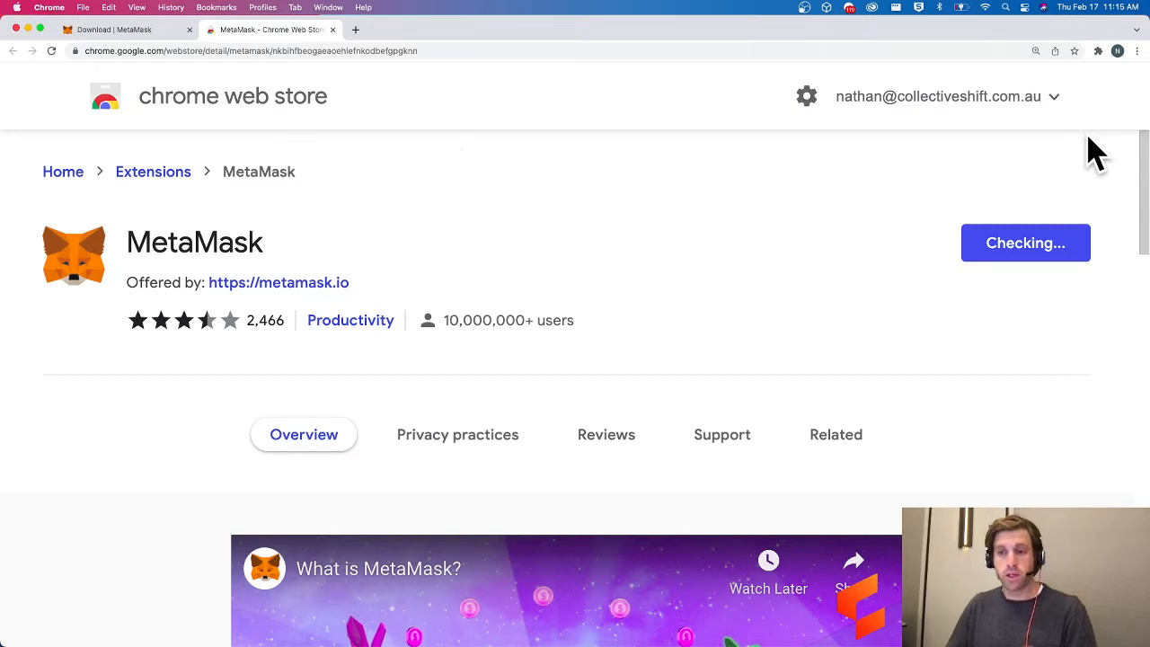
left_click(1098, 51)
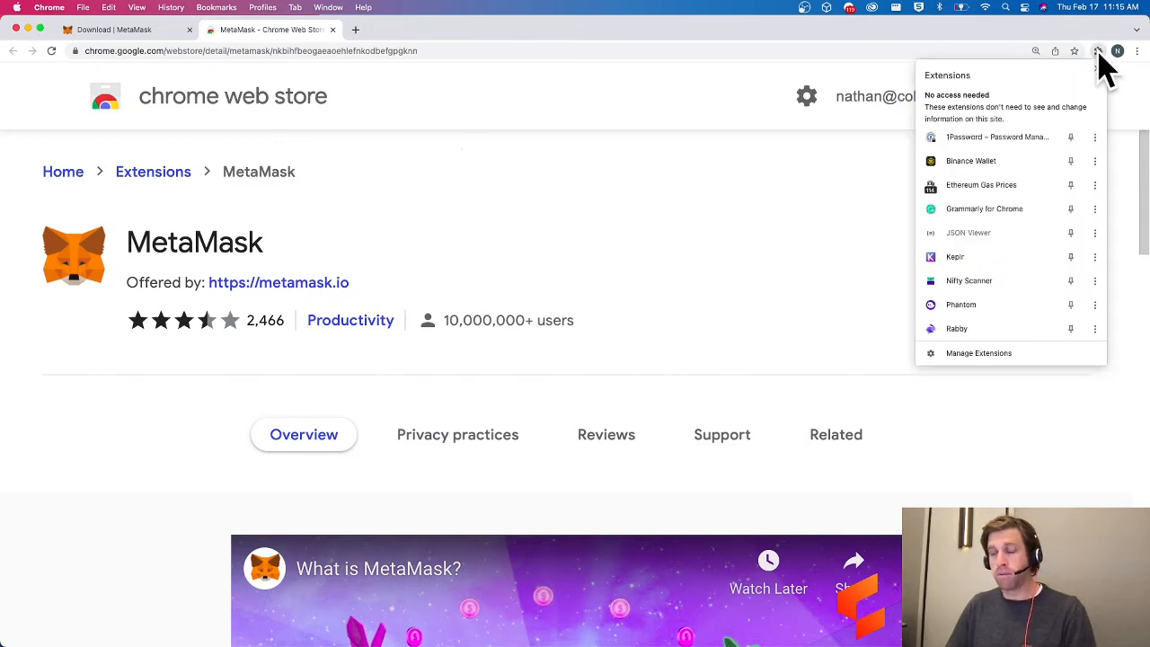
left_click(1098, 51)
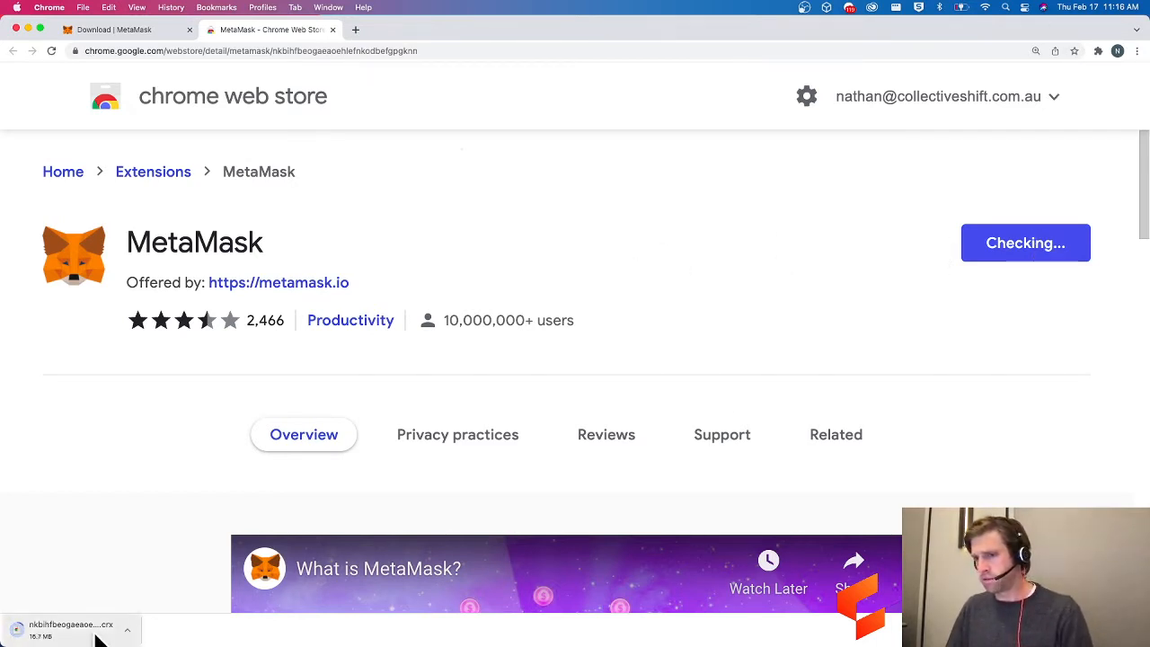
left_click(1098, 51)
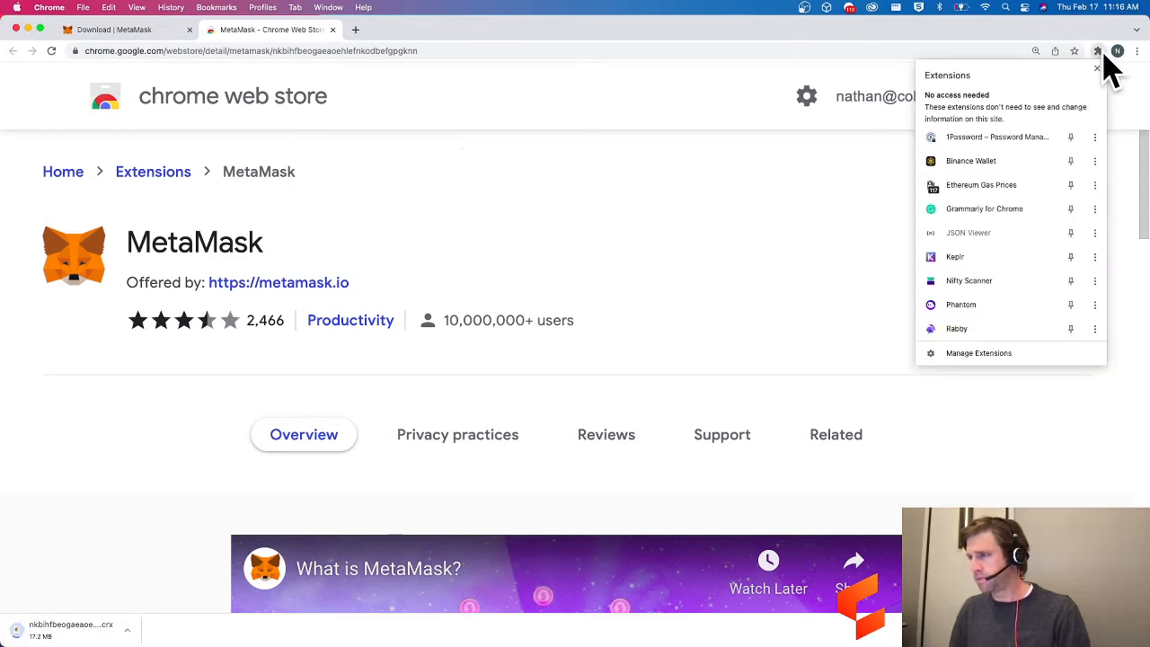
left_click(865, 186)
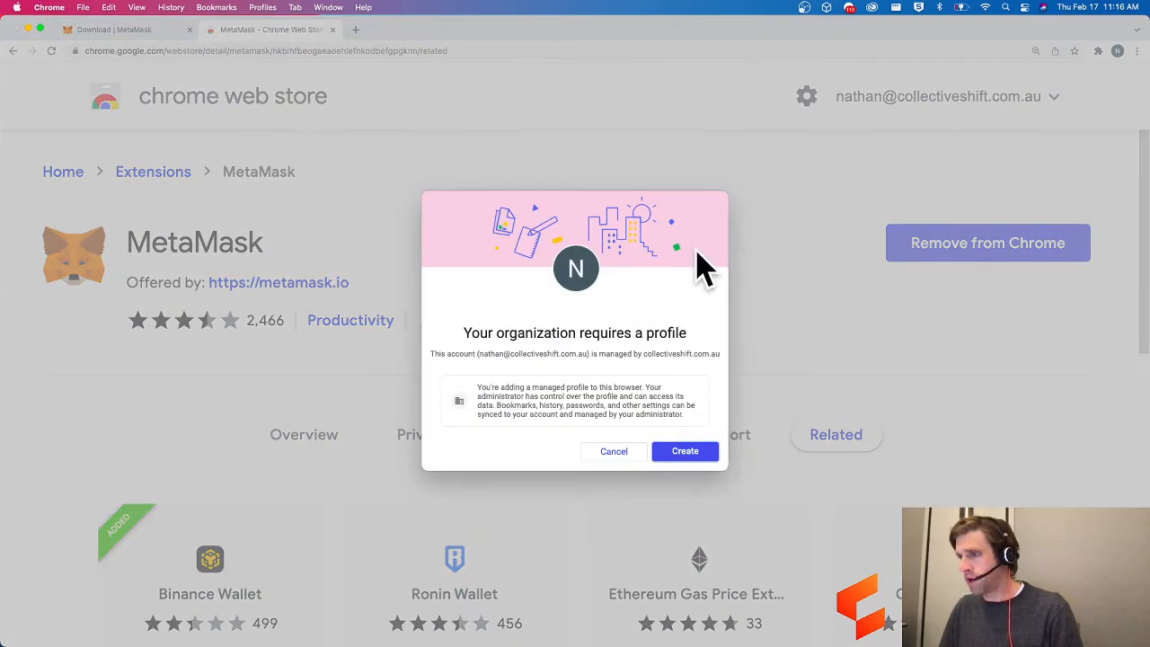
Decline creating a managed browser profile and bring up the MetaMask welcome page.
left_click(616, 452)
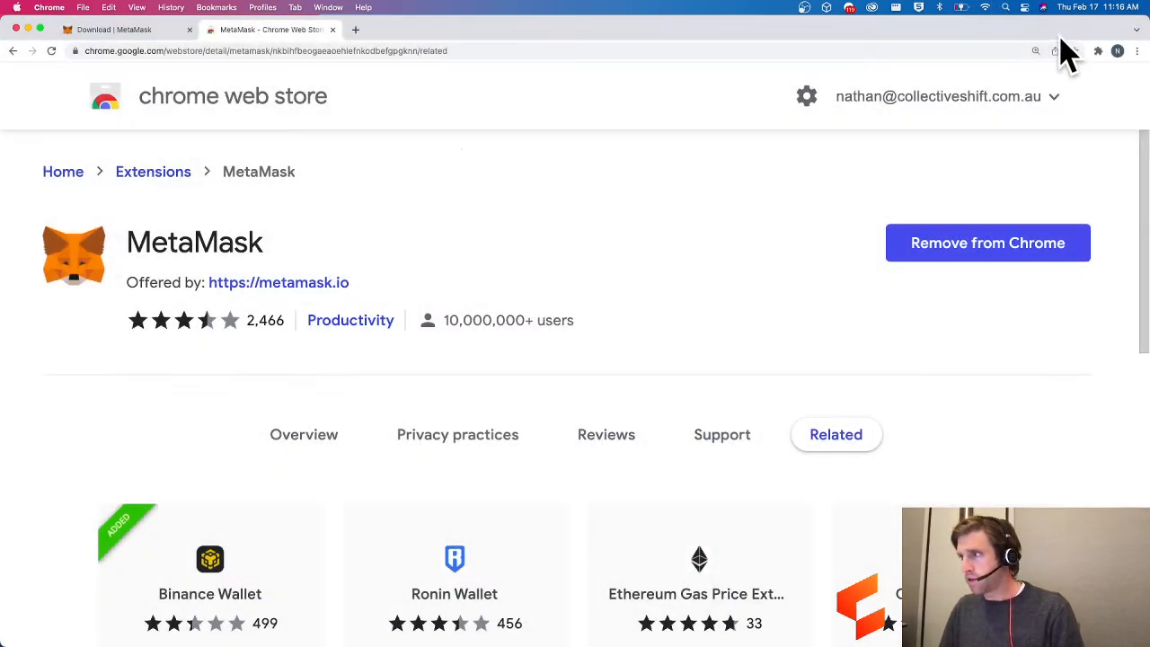
left_click(1098, 51)
left_click(984, 284)
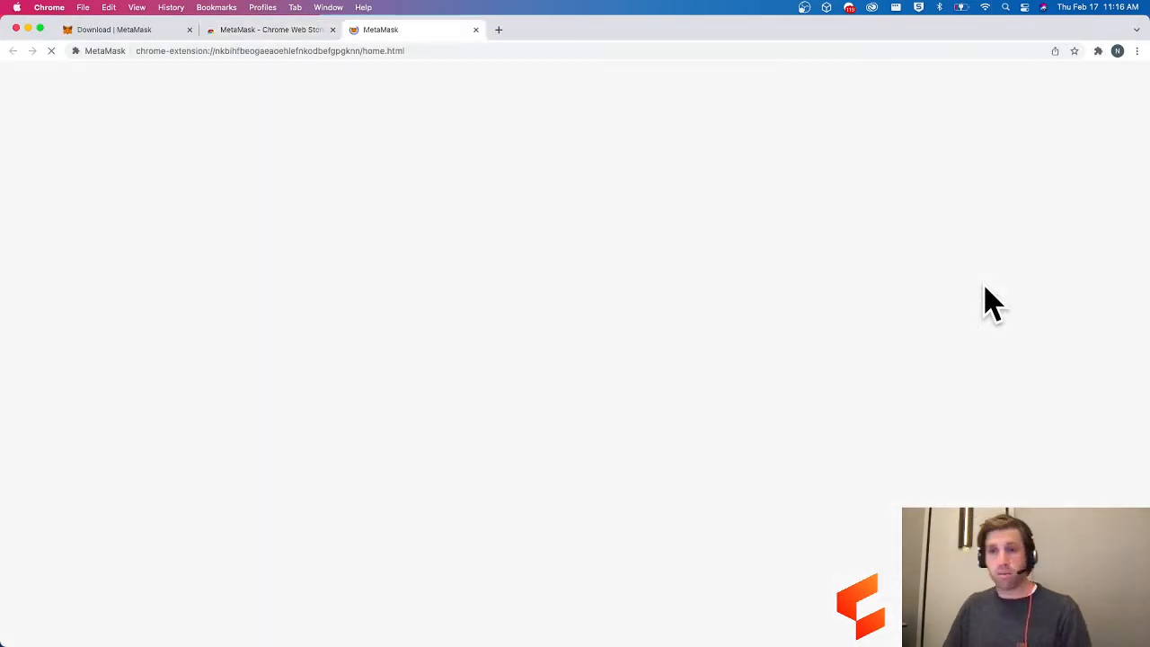
left_click(272, 36)
left_click(351, 33)
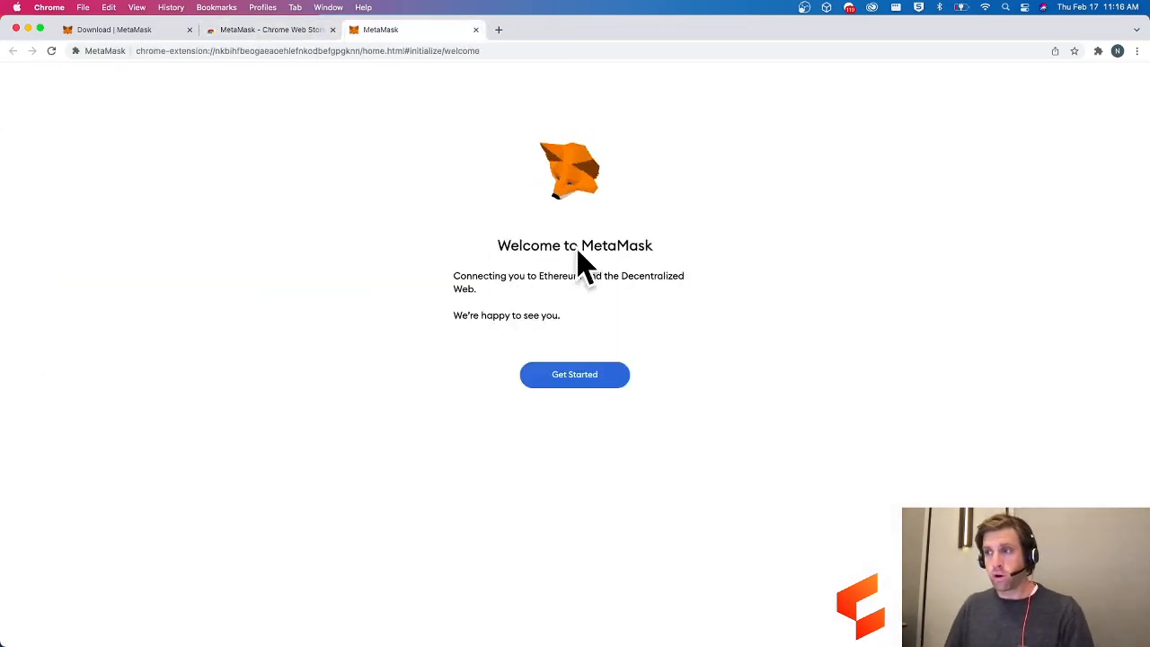
Pin the MetaMask extension in the browser for quick access.
left_click(1098, 52)
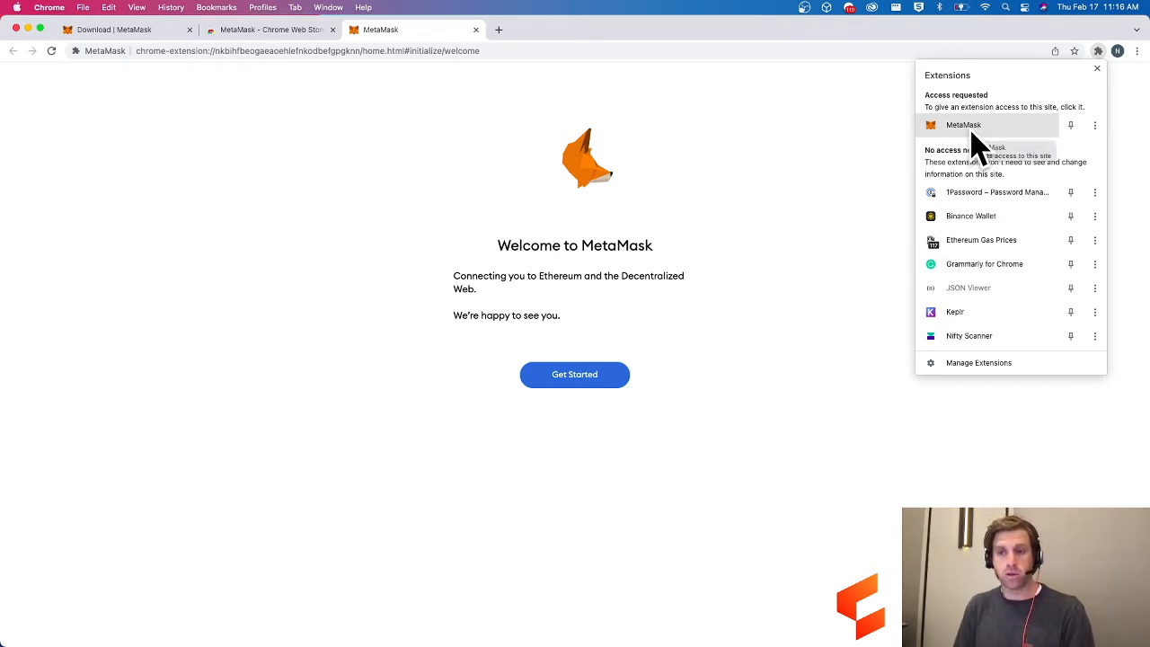
left_click(1070, 127)
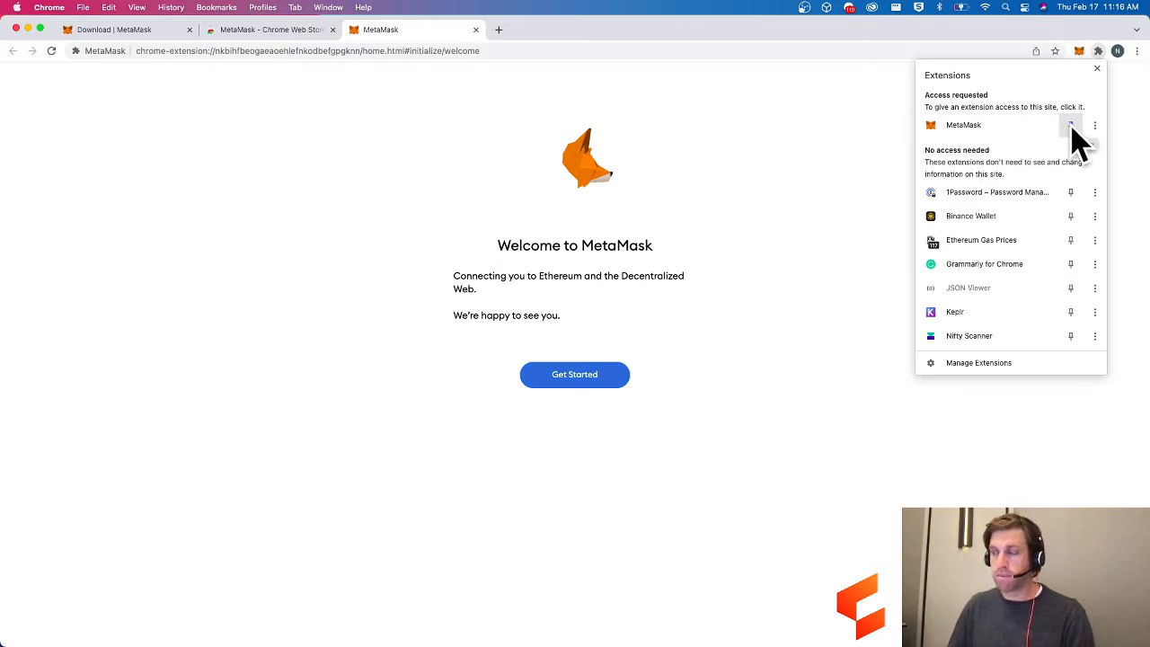
left_click(1096, 50)
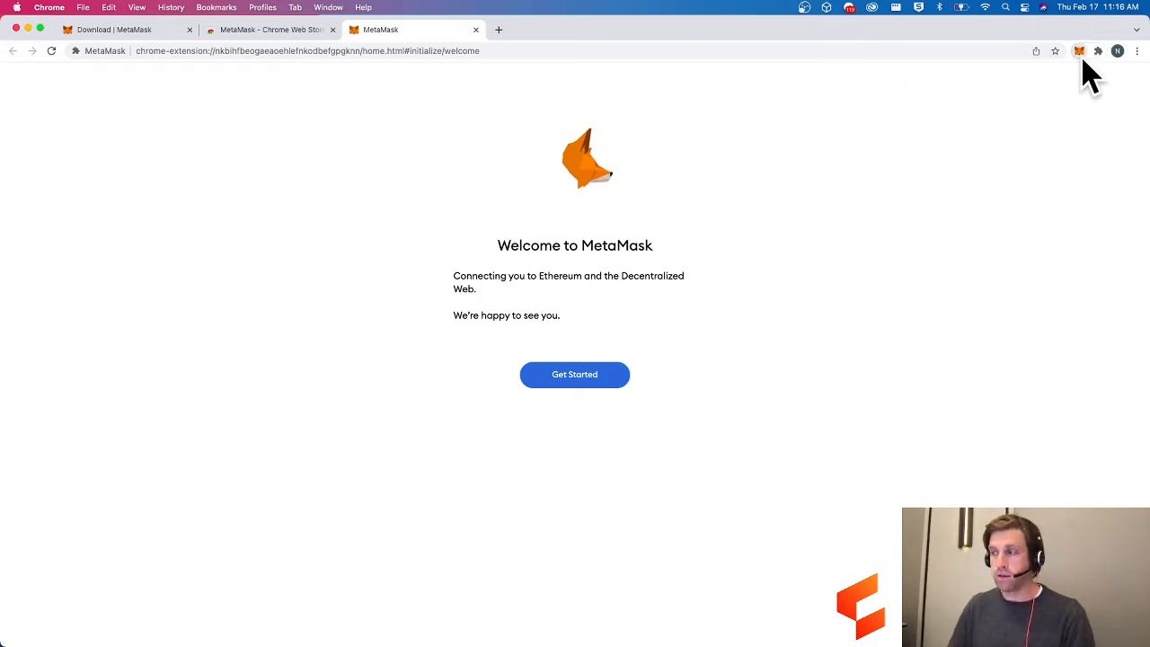
Start creating a new wallet from the pinned MetaMask extension and agree to the usage data collection.
left_click(1082, 55)
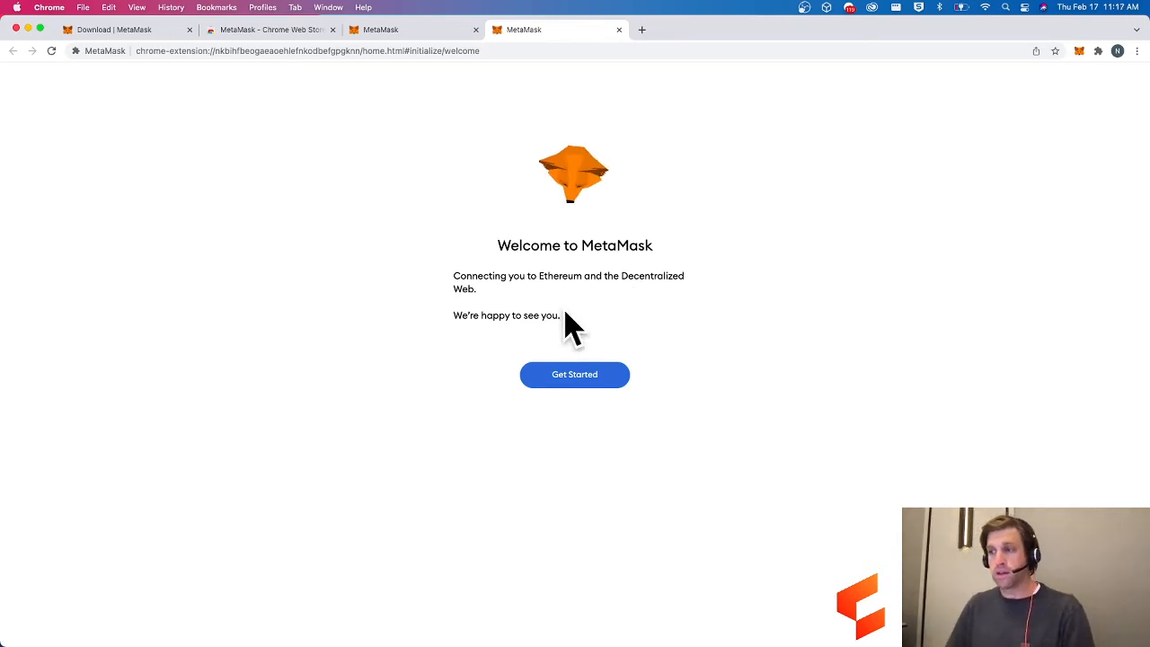
left_click(575, 377)
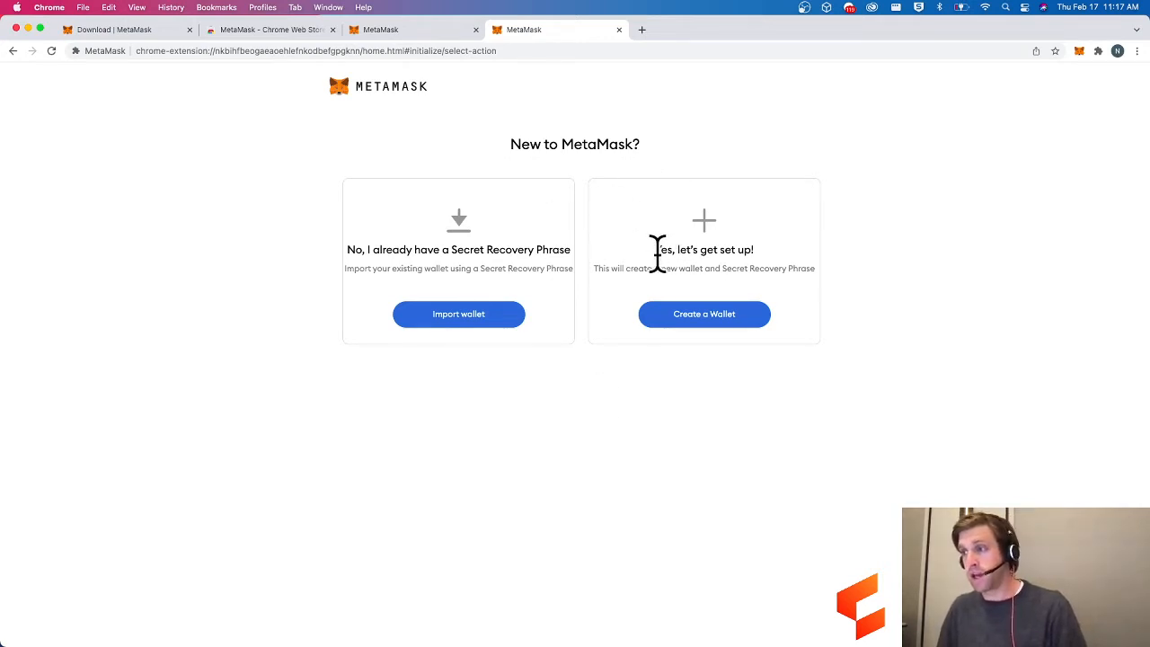
left_click_drag(657, 252, 767, 264)
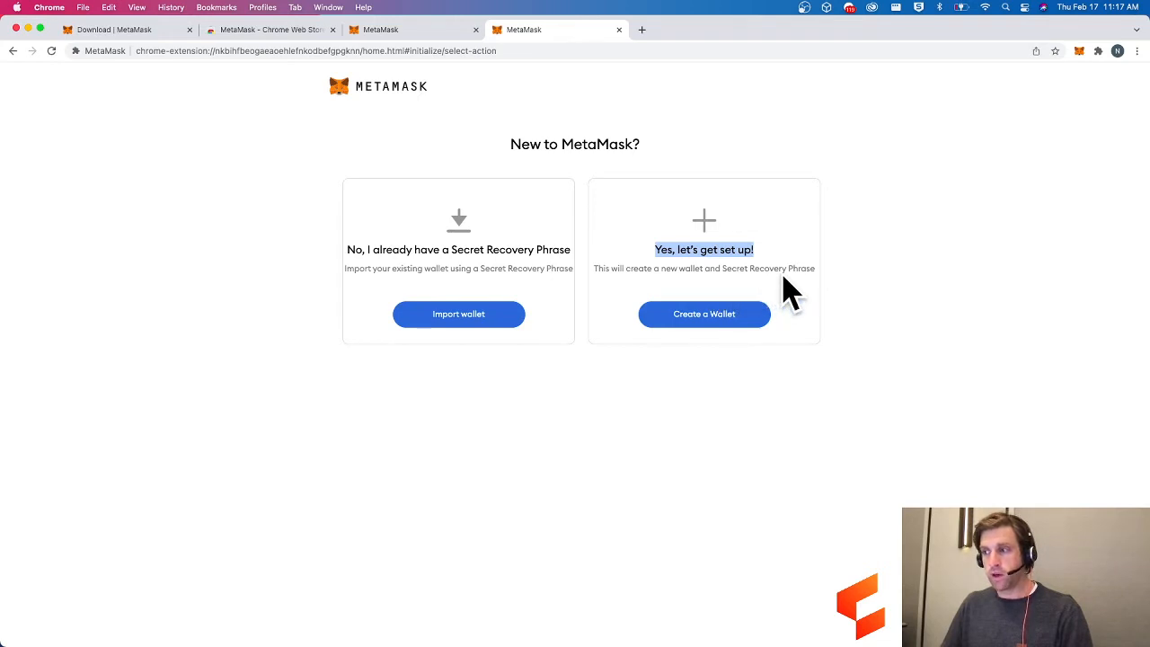
left_click(714, 327)
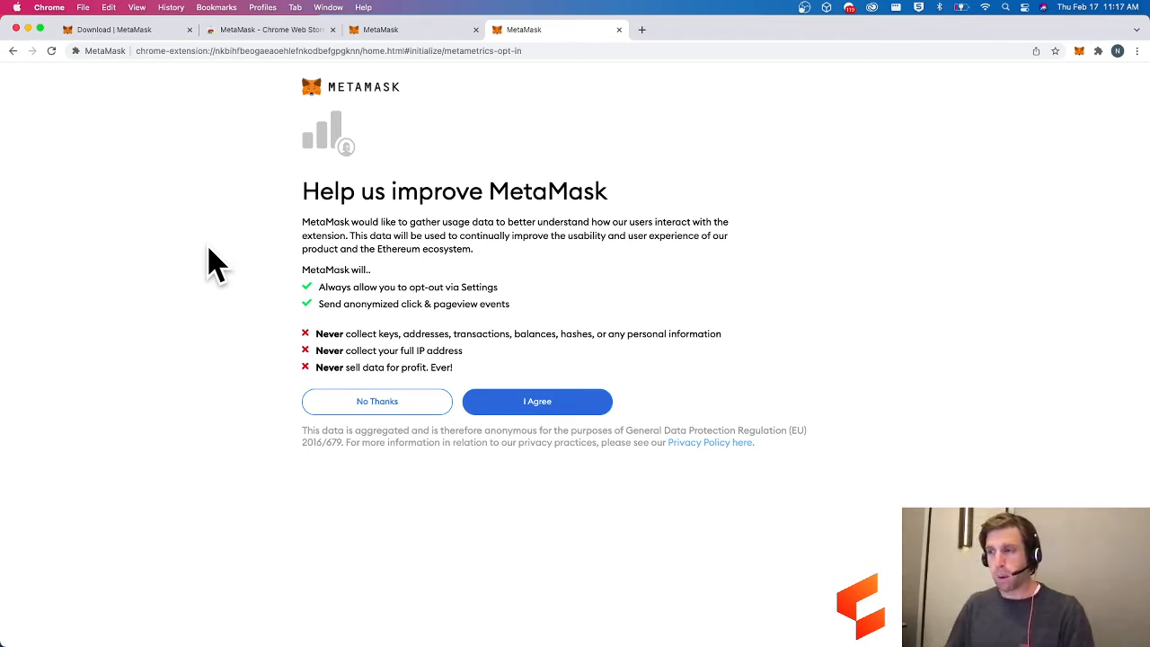
left_click(533, 404)
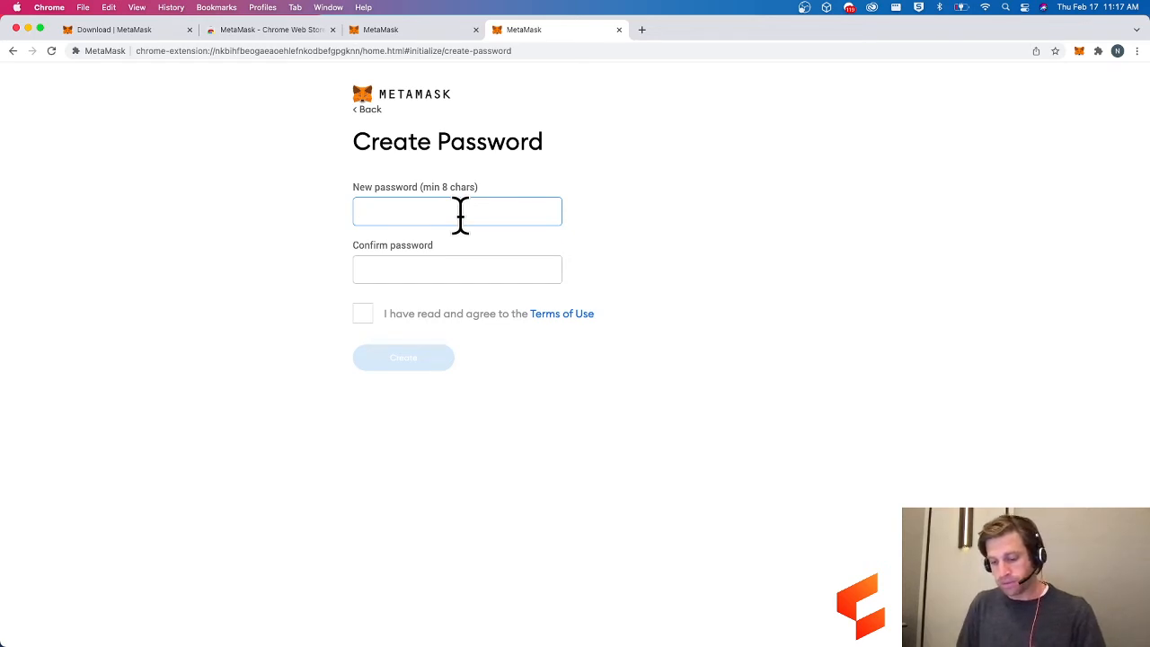
Create the wallet by entering and confirming a new password and accepting the Terms of Use.
type("•••••••••••")
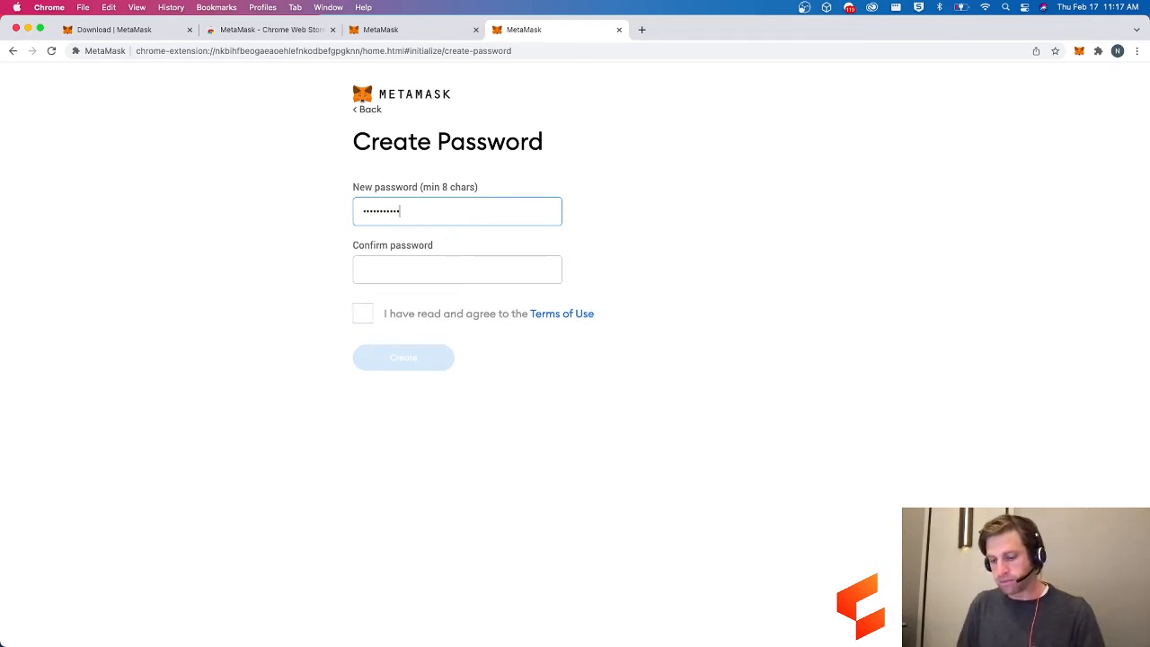
type("•••••••")
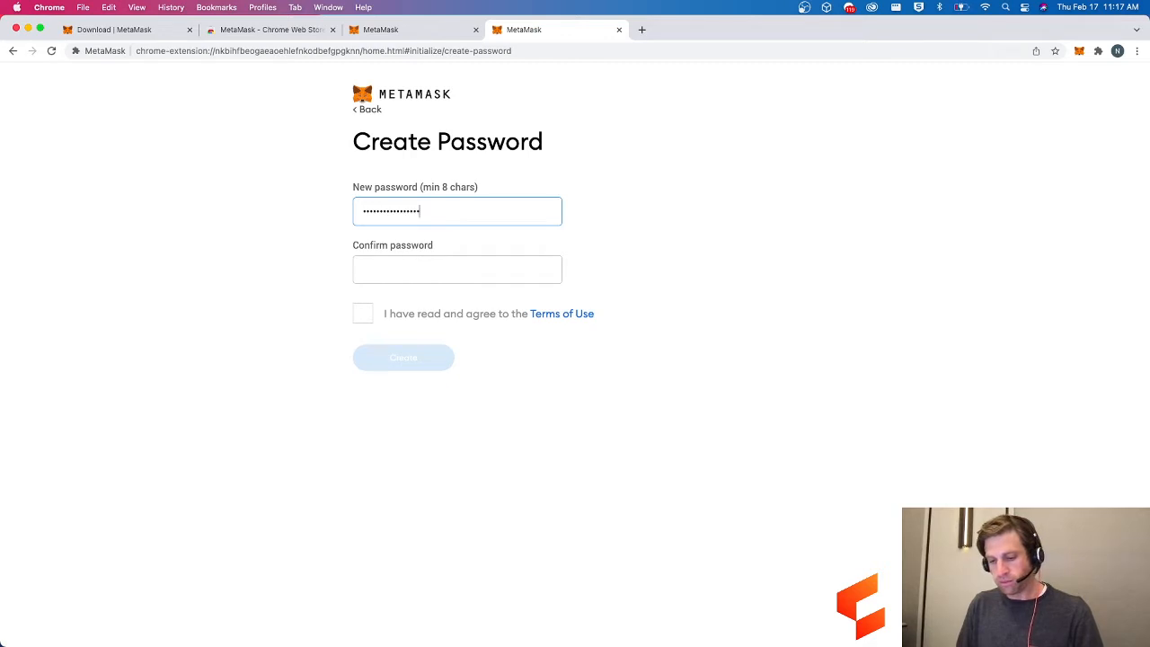
key("Tab")
type("•••••••••••••")
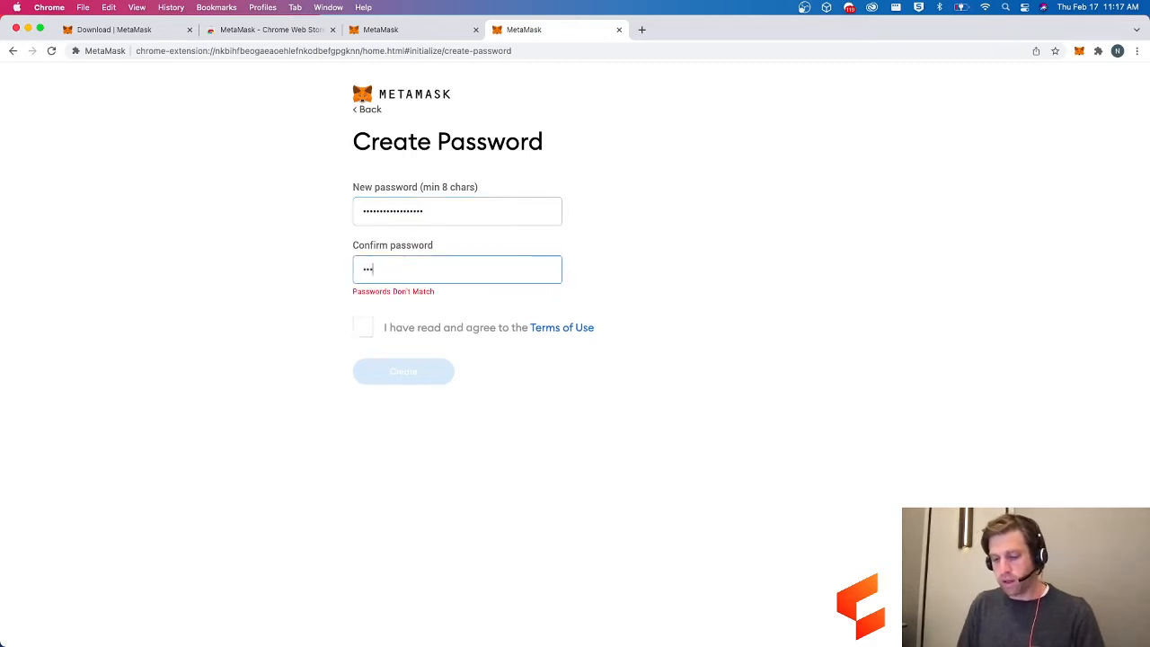
type("•••••")
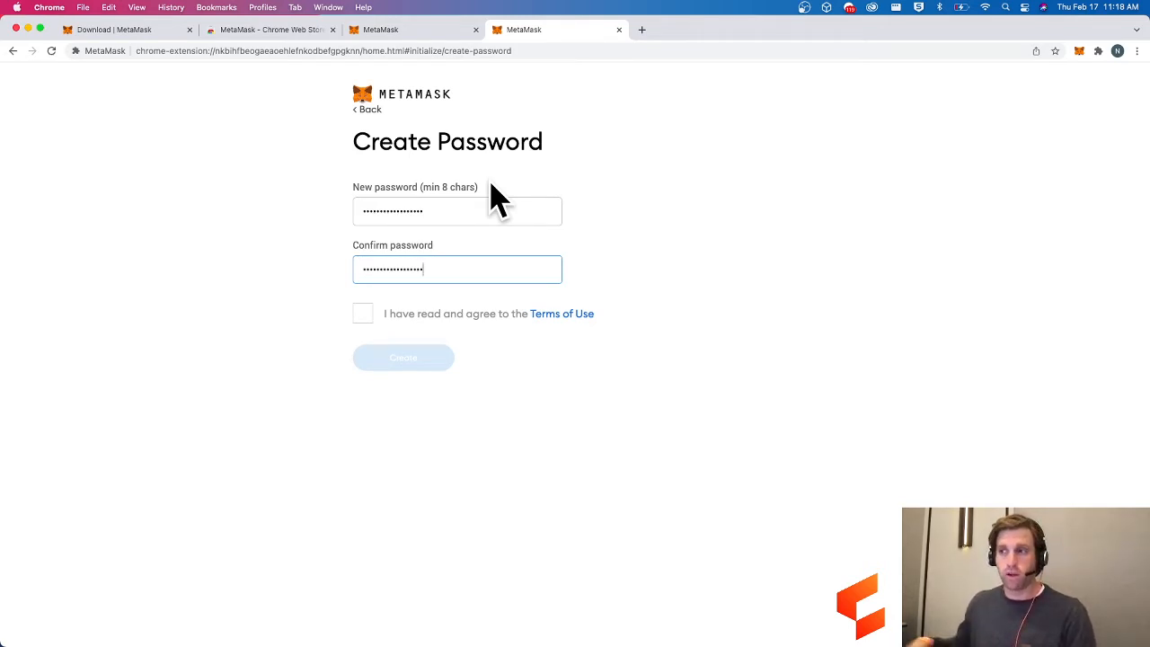
left_click(362, 313)
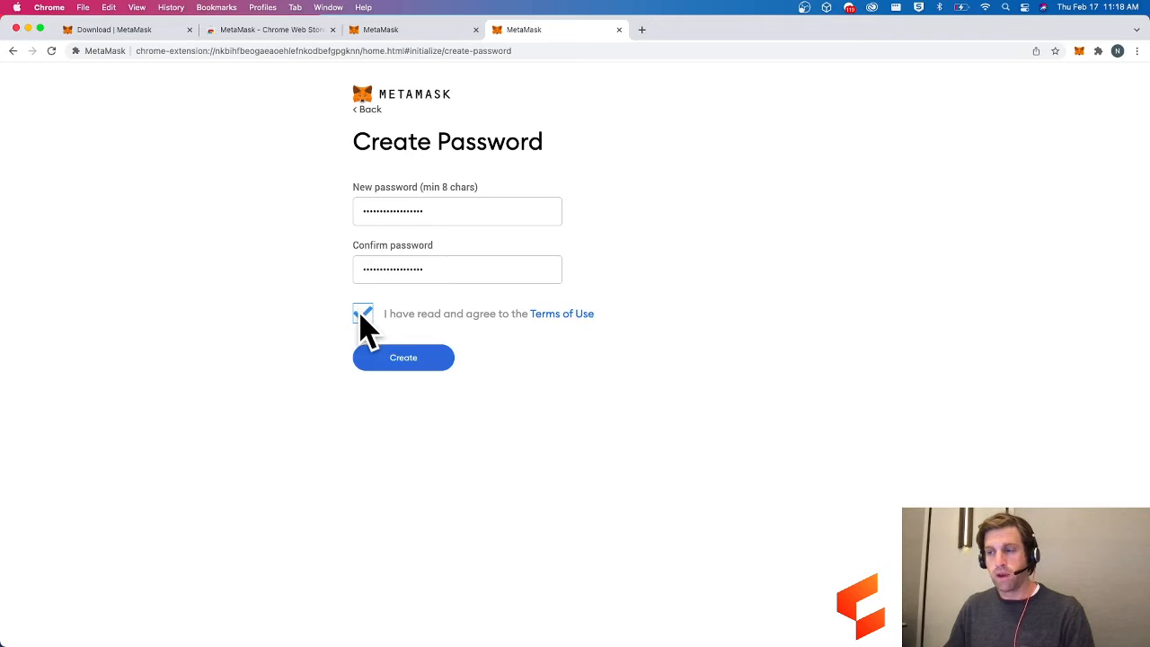
left_click(421, 360)
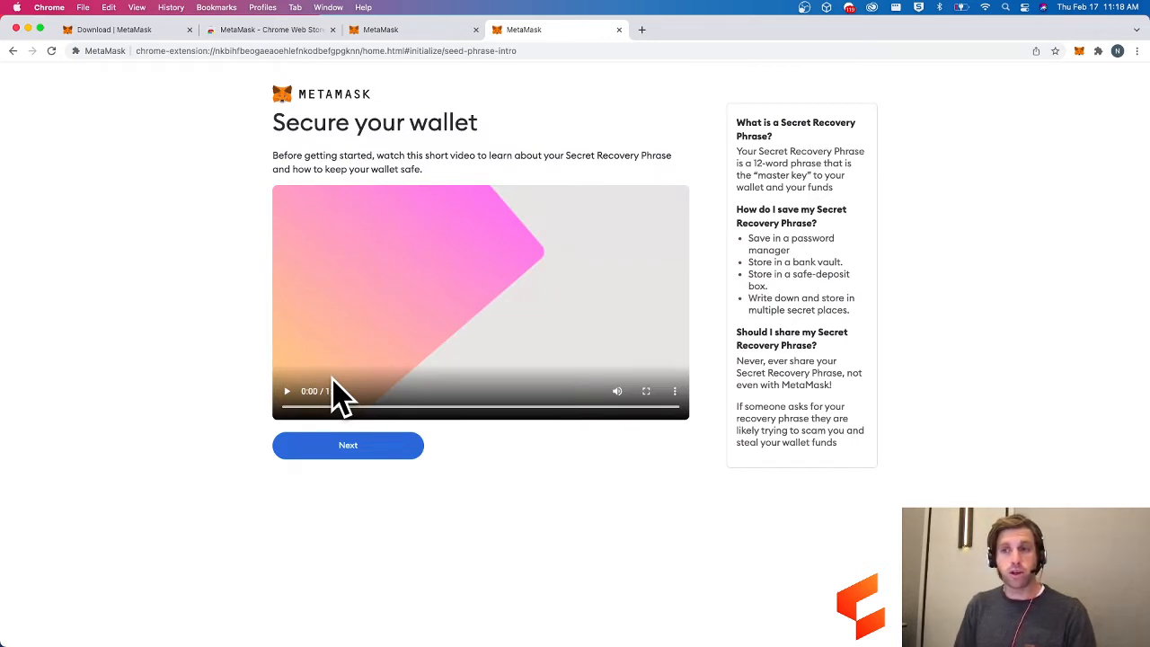
Enlarge the Secure your wallet page and read the guidance on saving and sharing the Secret Recovery Phrase.
key("super+equal")
key("super+equal")
key("super+equal")
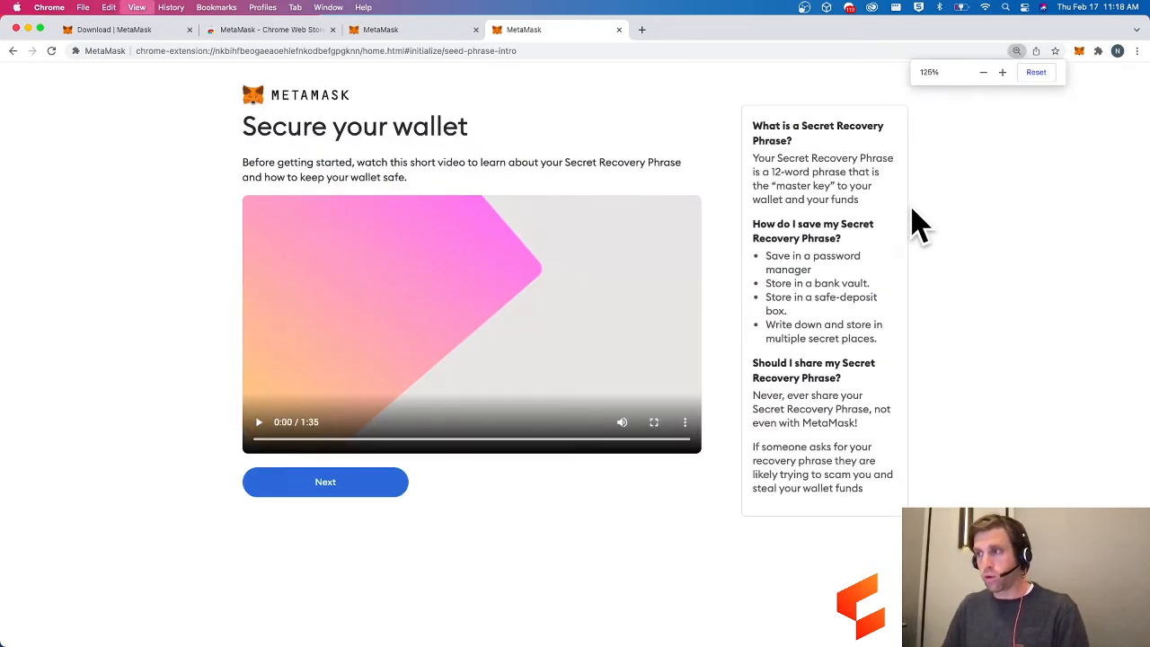
scroll(903, 197, "down", 1)
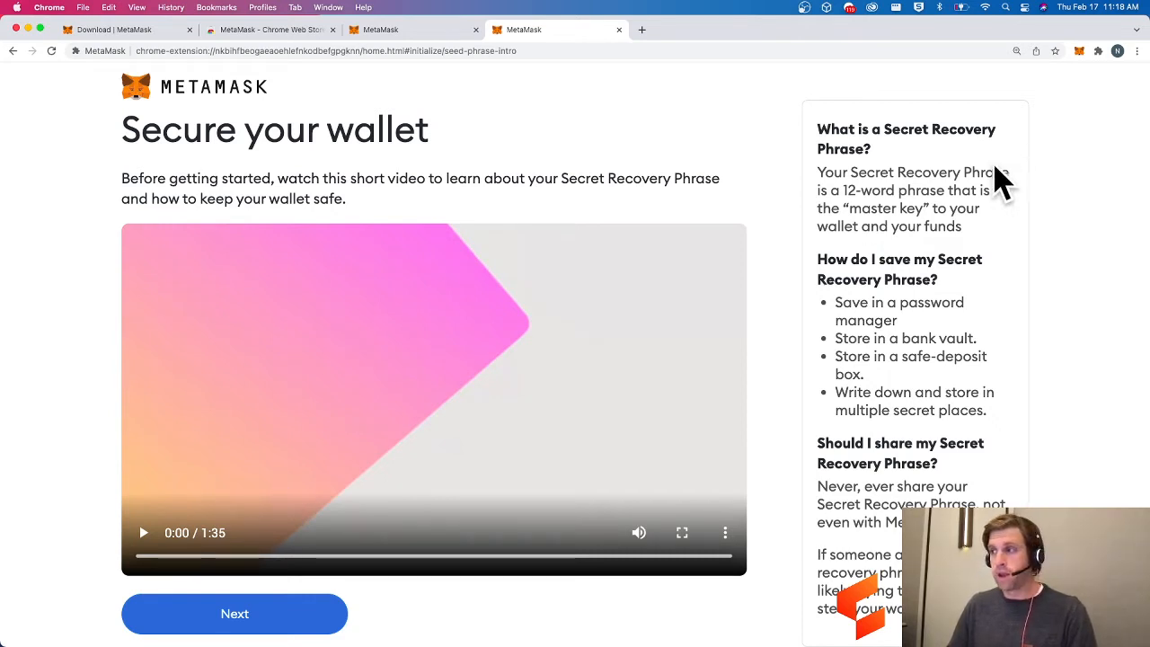
Review what a Secret Recovery Phrase is and each recommended way of saving it, from password manager to written copies.
left_click_drag(817, 139, 949, 167)
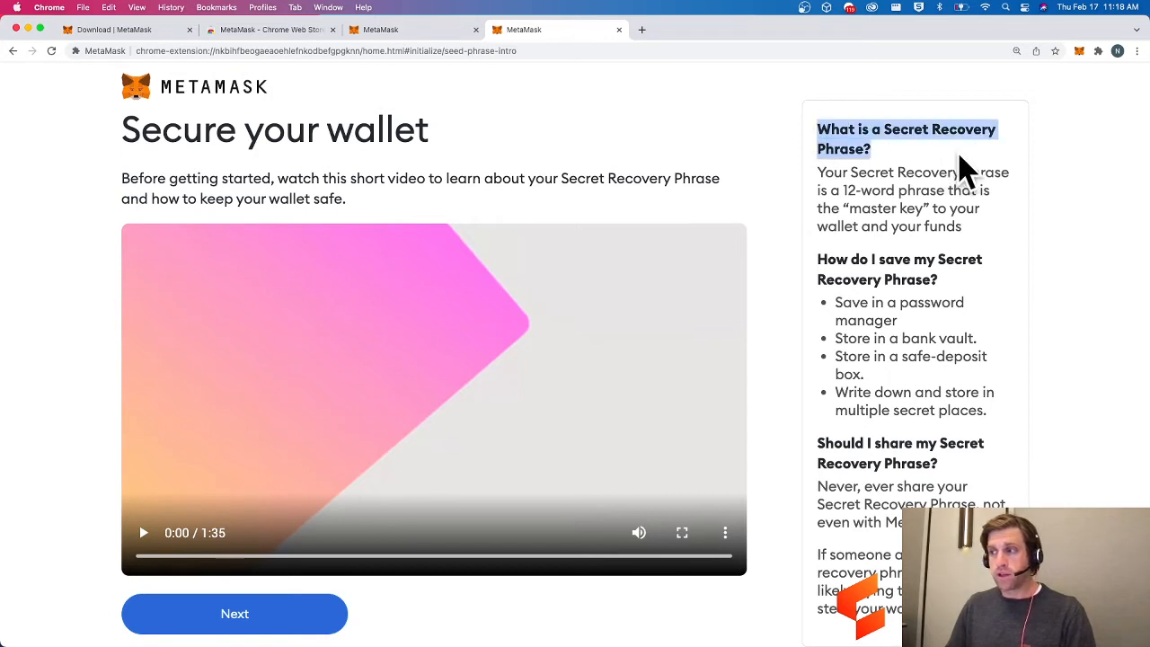
left_click(1012, 211)
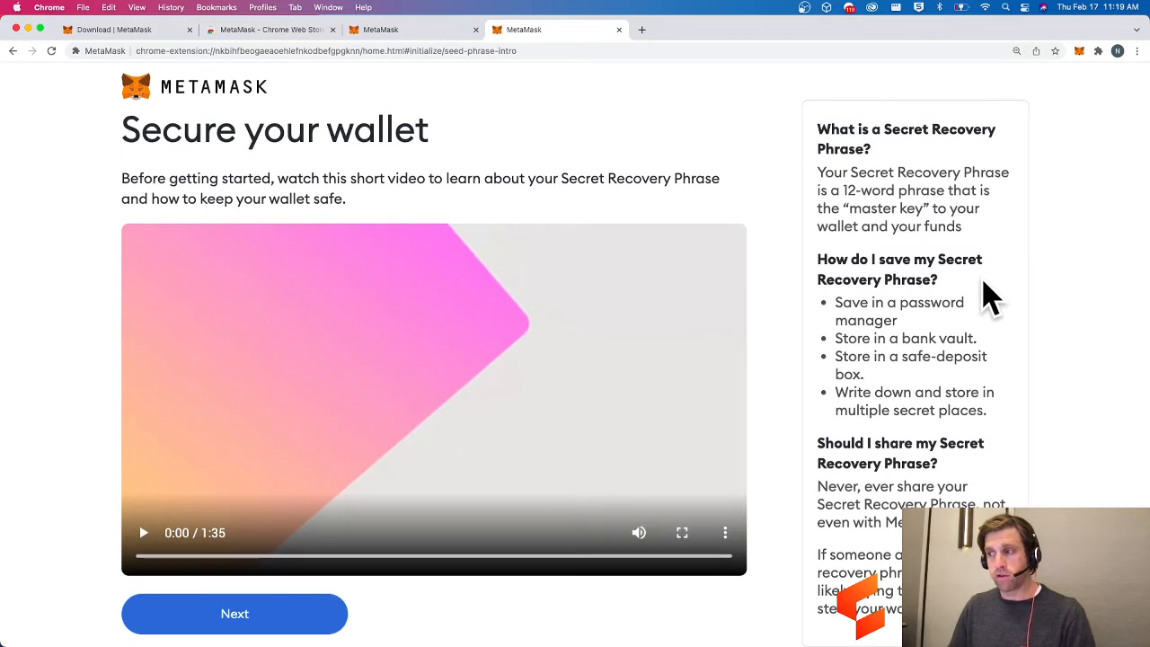
left_click_drag(942, 327, 830, 310)
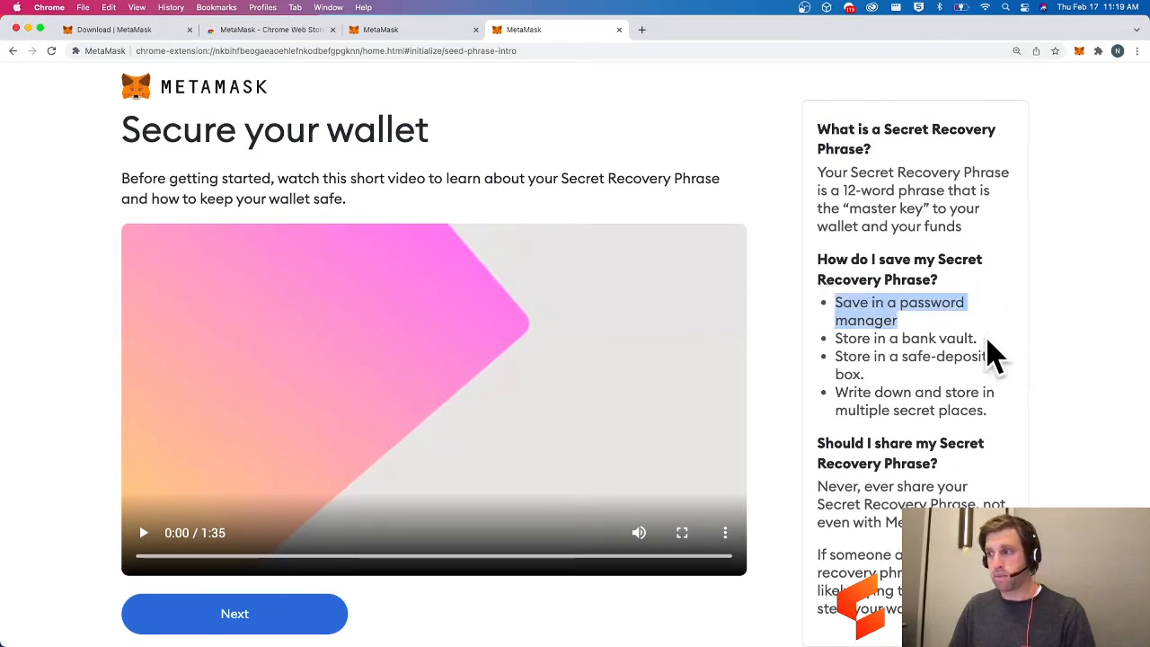
left_click_drag(986, 339, 828, 338)
left_click_drag(884, 381, 828, 352)
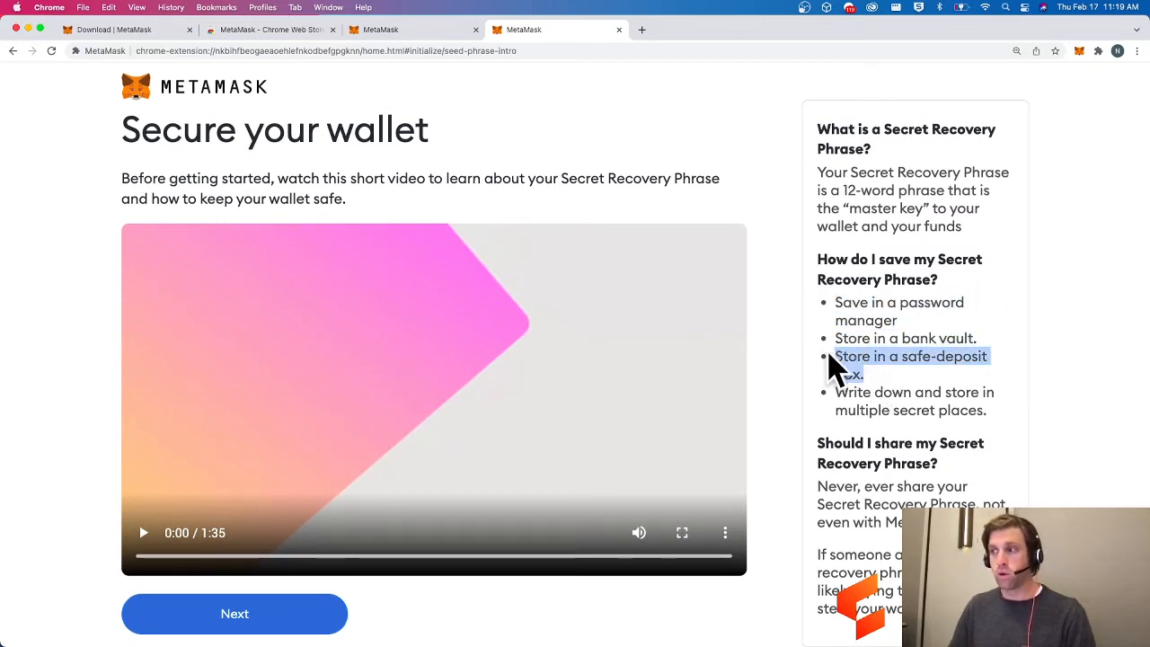
left_click(990, 413)
left_click_drag(989, 413, 812, 401)
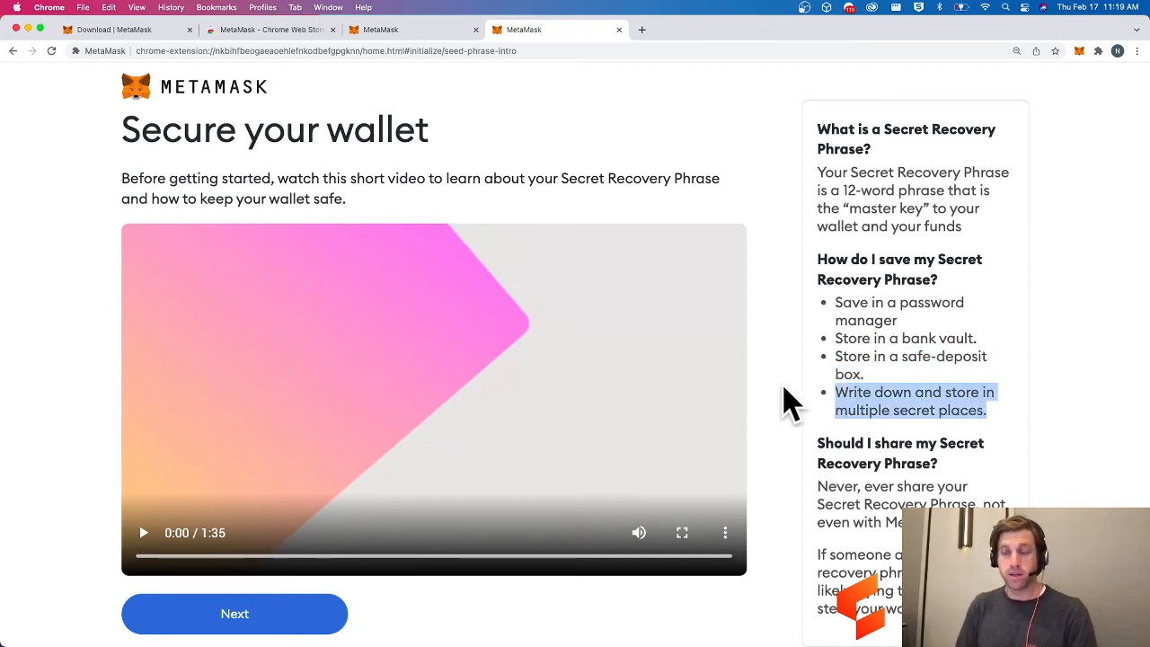
scroll(783, 360, "down", 1)
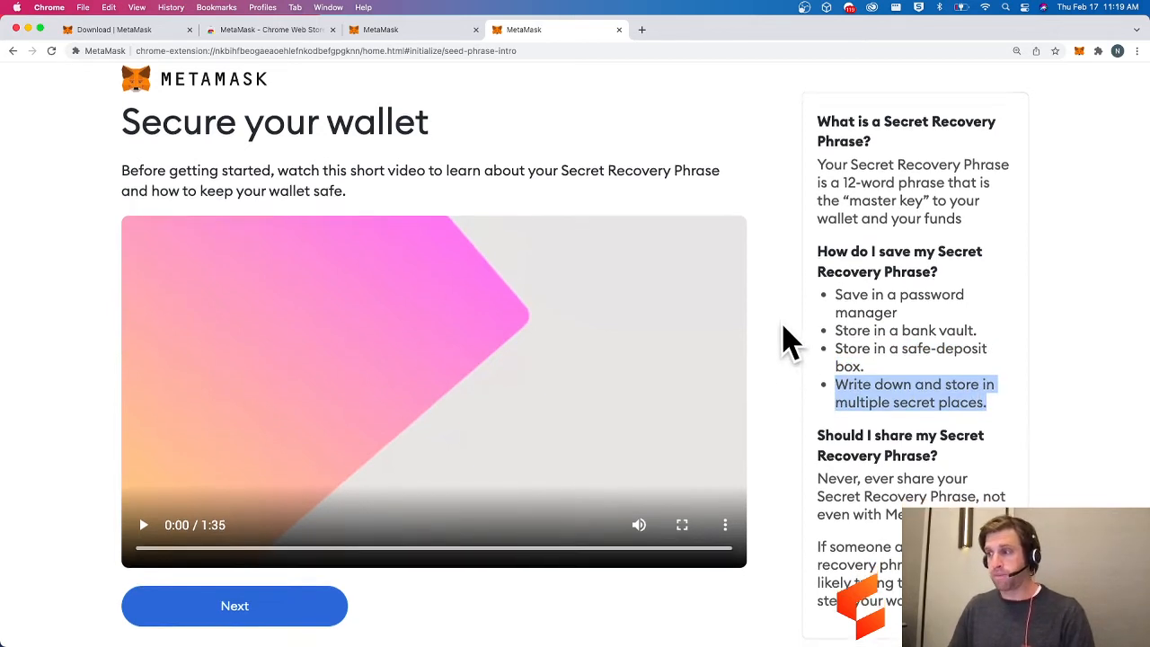
Examine the guidance on whether to share the Secret Recovery Phrase, including the warning about people who ask for it.
key("super+minus")
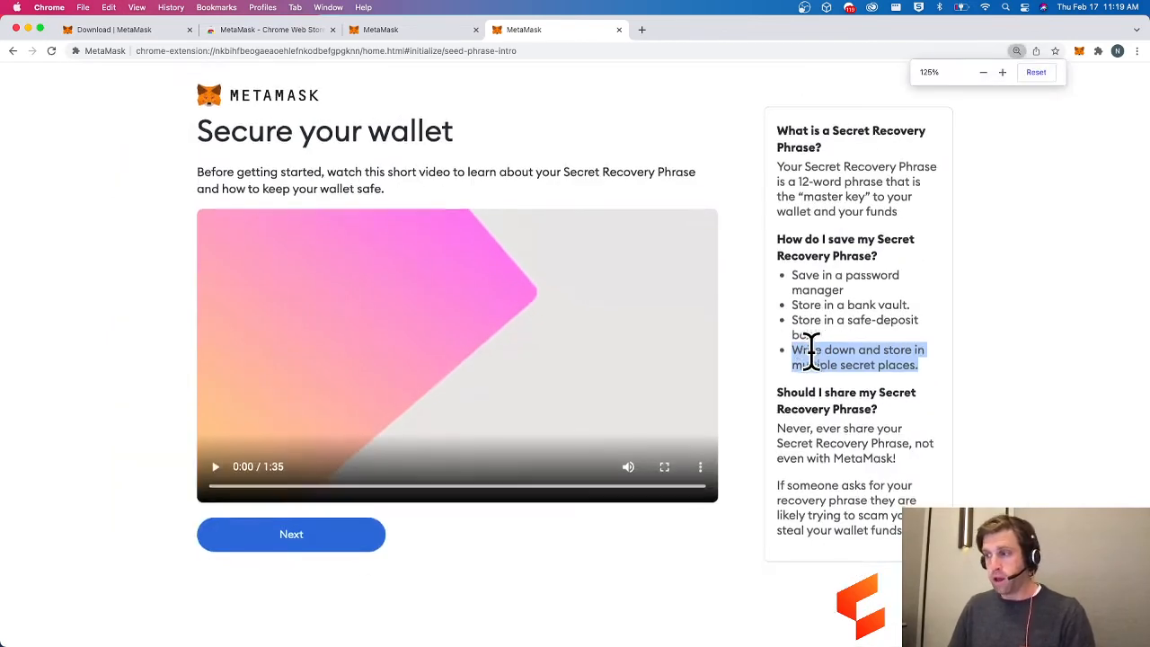
left_click_drag(776, 394, 916, 421)
key("super+plus")
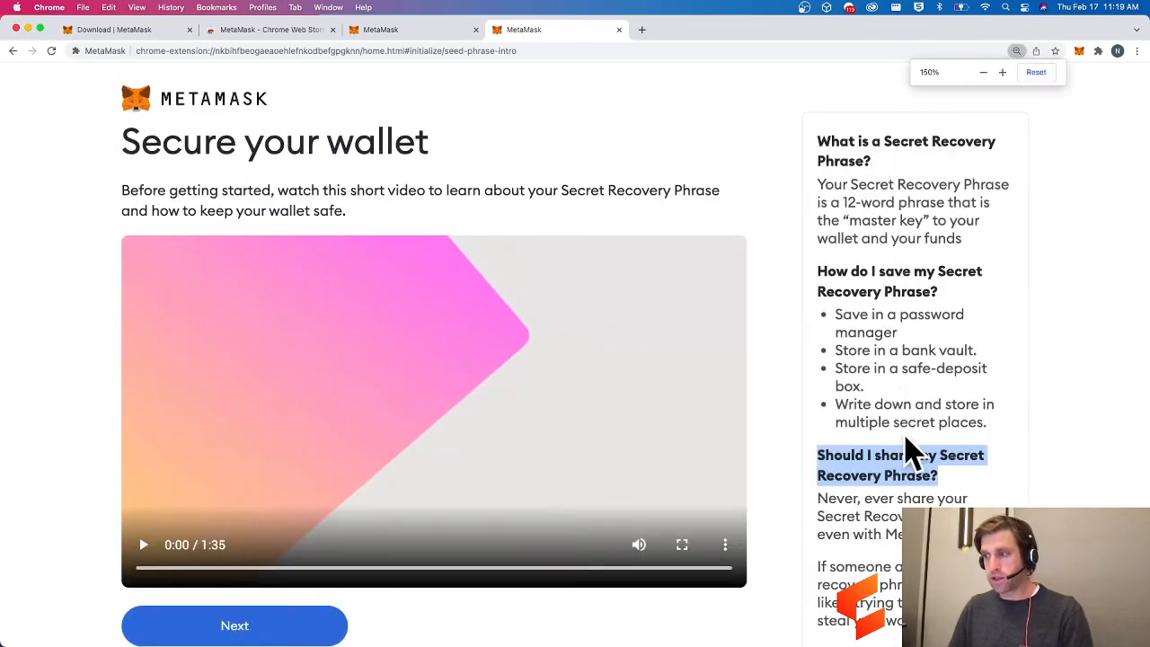
scroll(911, 449, "down", 1)
left_click_drag(817, 485, 916, 528)
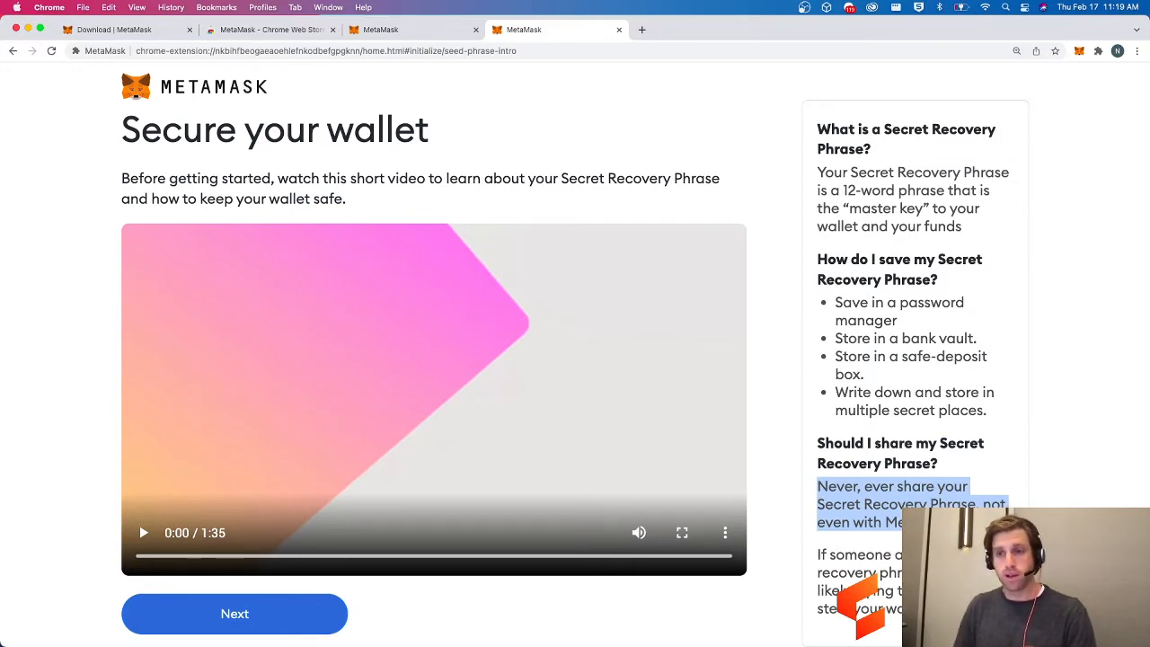
scroll(994, 428, "down", 1)
key("super+minus")
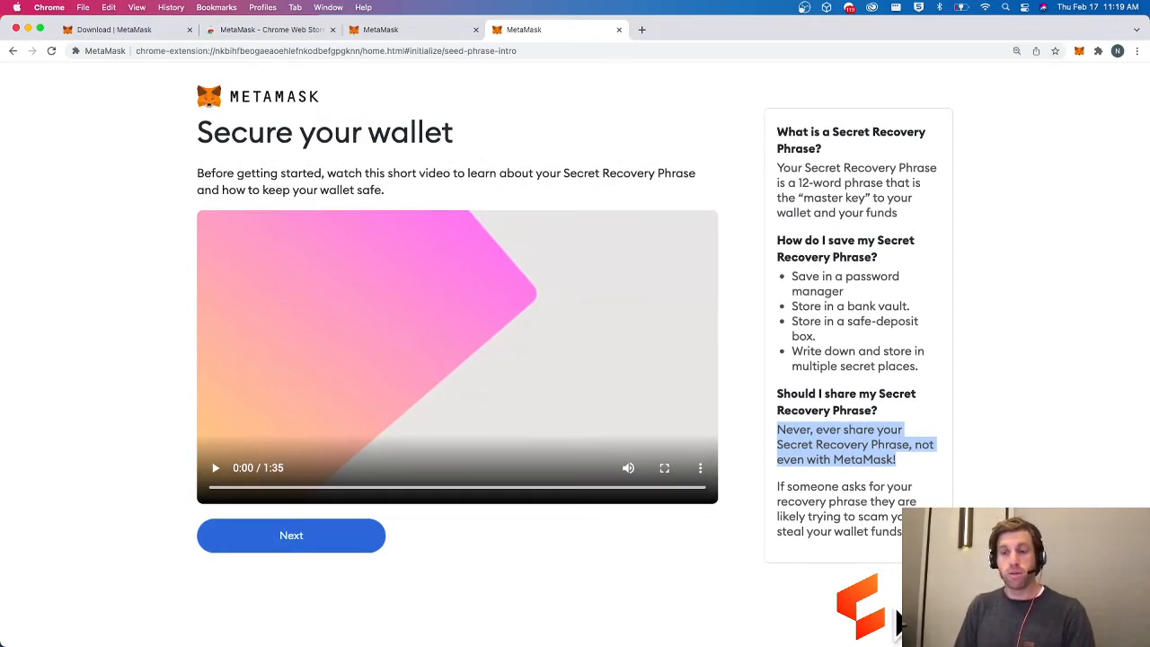
left_click(1035, 248)
key("super+plus")
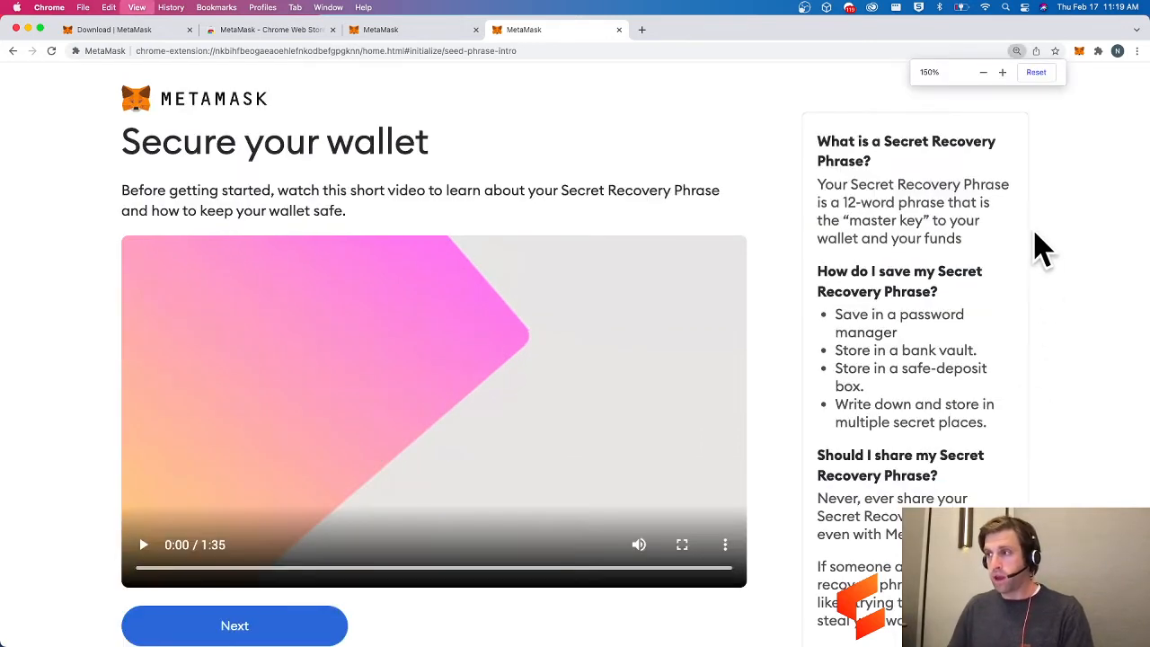
left_click_drag(883, 141, 864, 161)
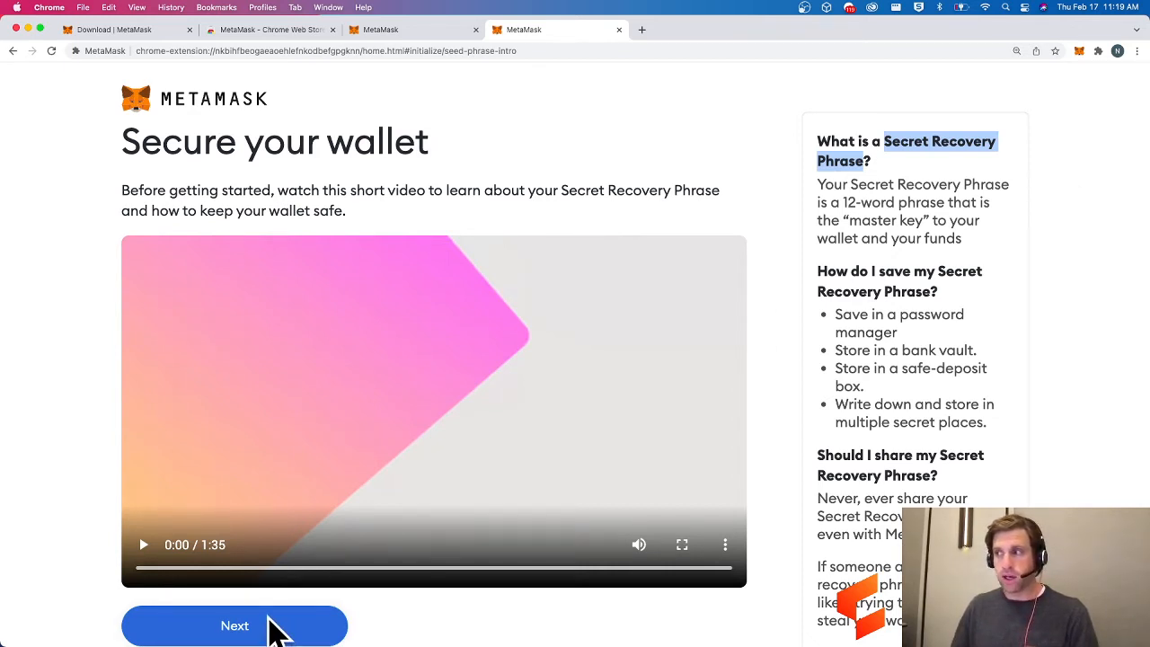
Continue to the Secret Recovery Phrase page, read its purpose, and reveal the secret words.
left_click(274, 627)
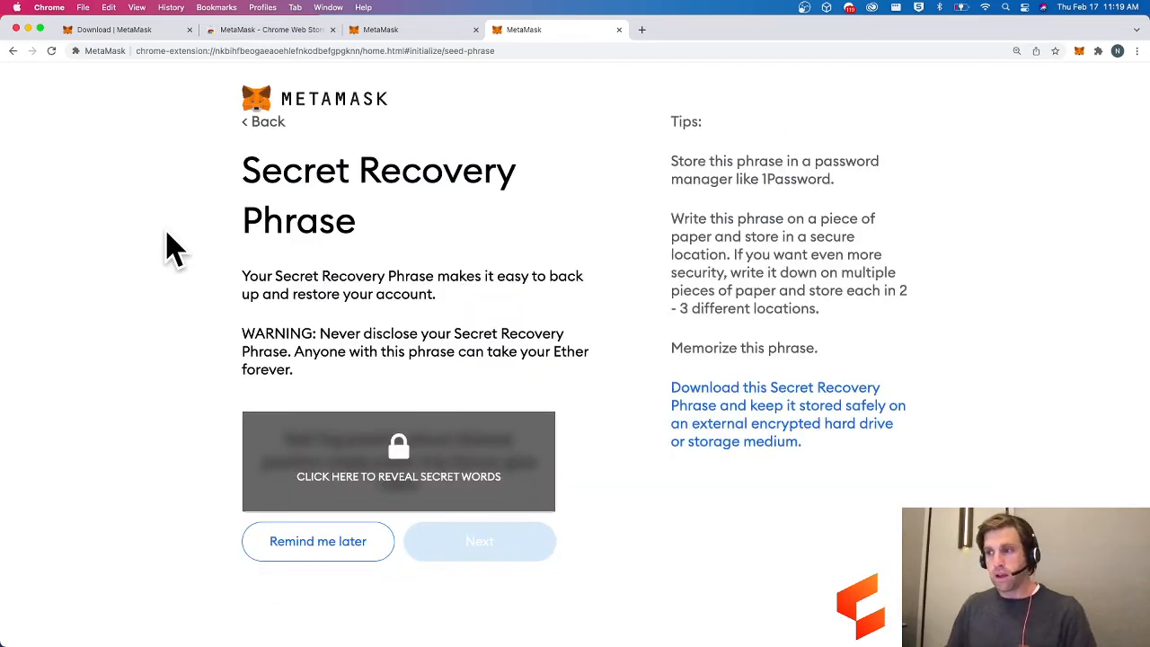
left_click_drag(439, 275, 461, 299)
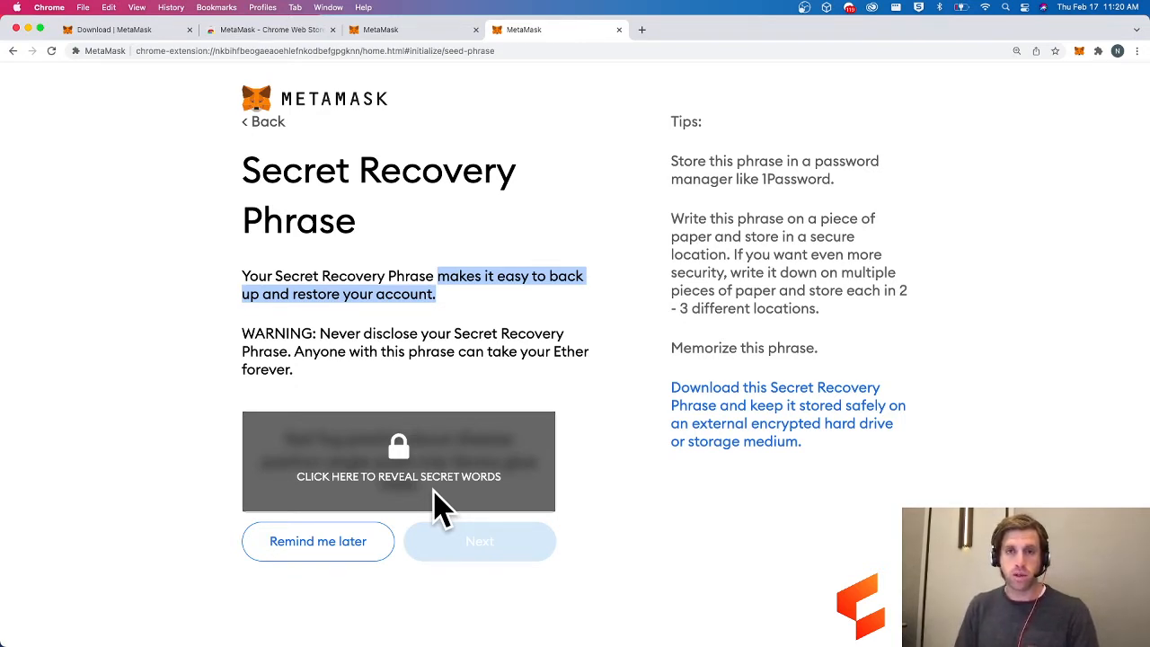
left_click(377, 431)
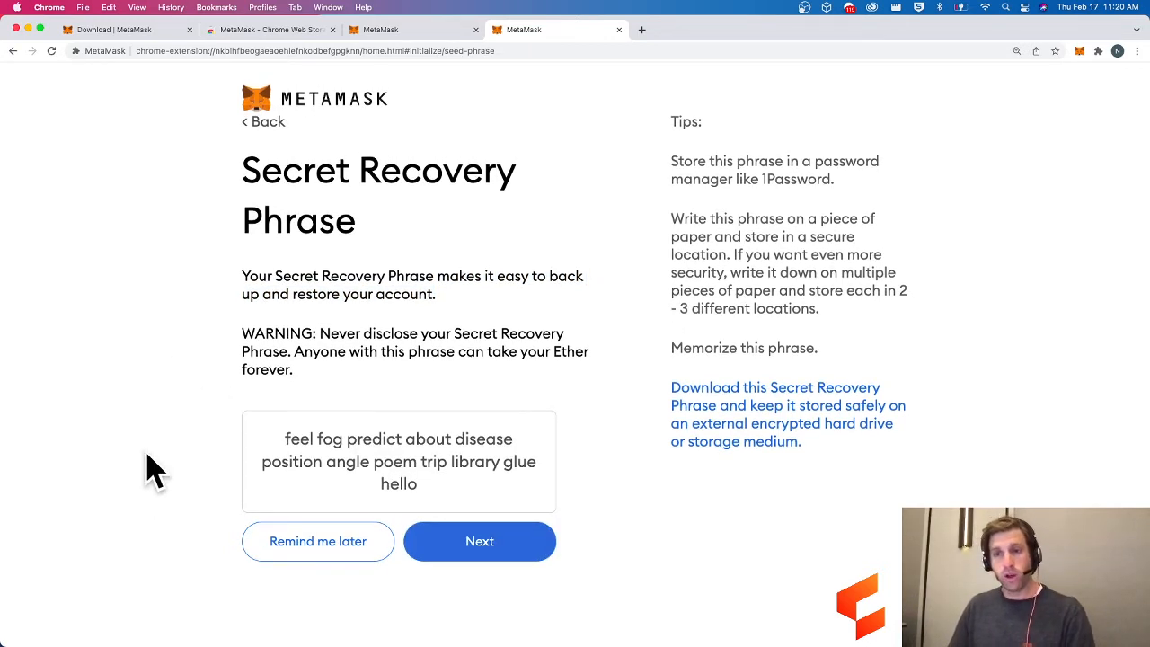
Go through the revealed recovery words one by one in their given order.
double_click(297, 438)
double_click(329, 437)
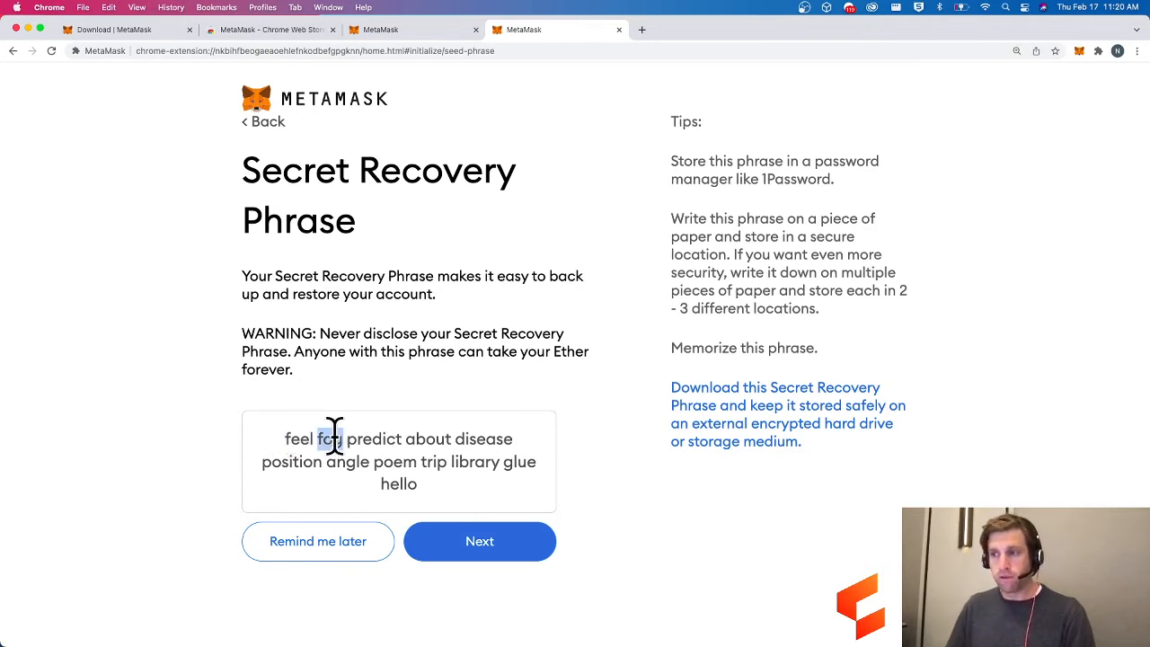
double_click(375, 437)
double_click(423, 438)
double_click(483, 438)
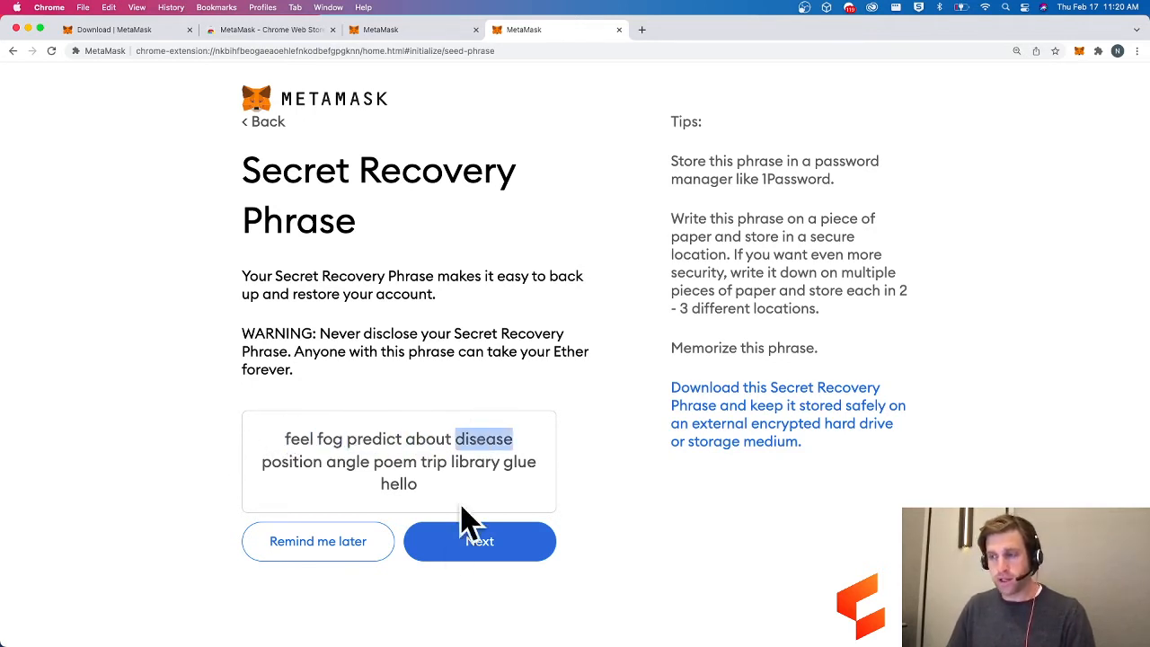
left_click(448, 320)
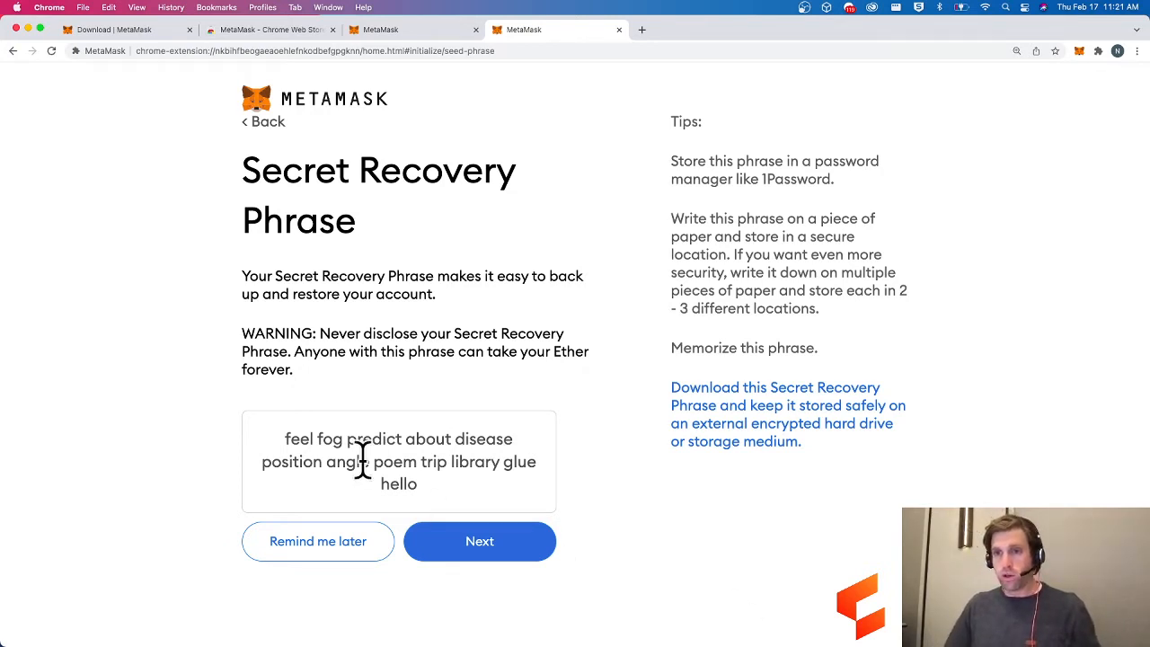
Continue to the confirmation page, select all twelve Secret Recovery Phrase words in their original order, and confirm the phrase.
left_click(547, 541)
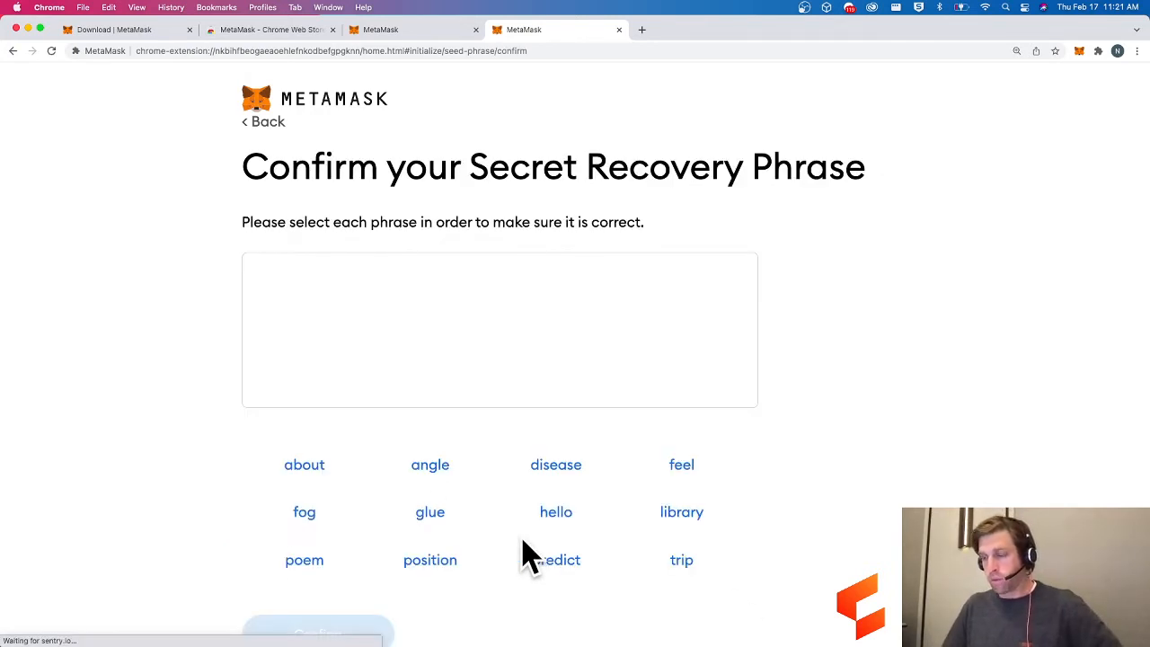
left_click(683, 467)
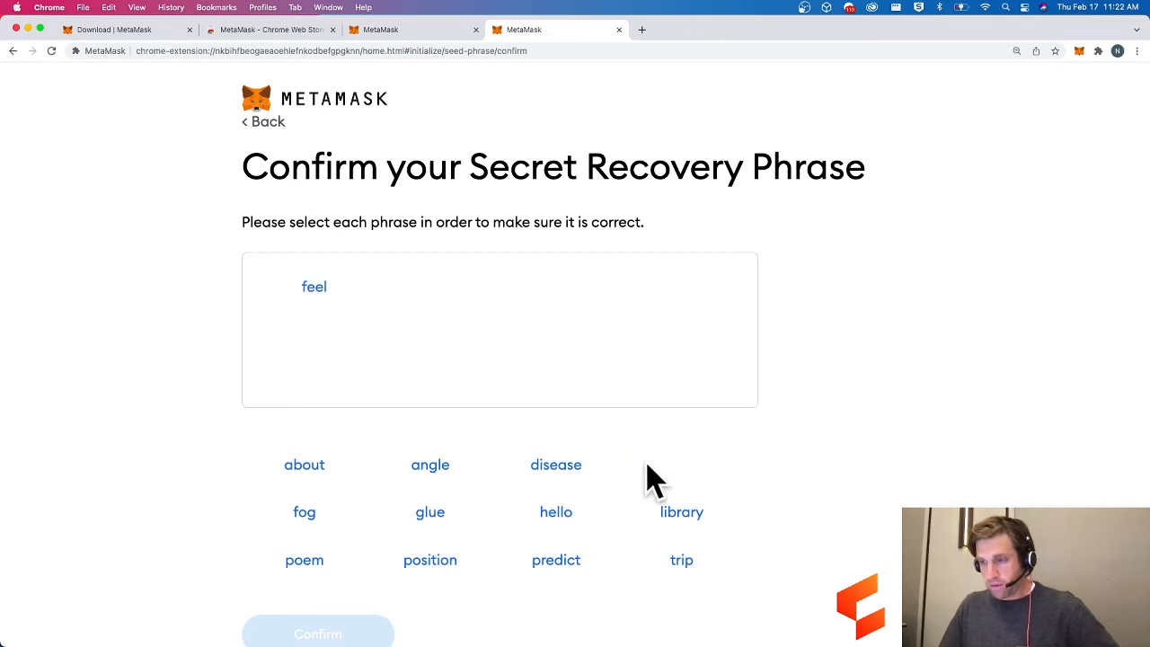
left_click(302, 519)
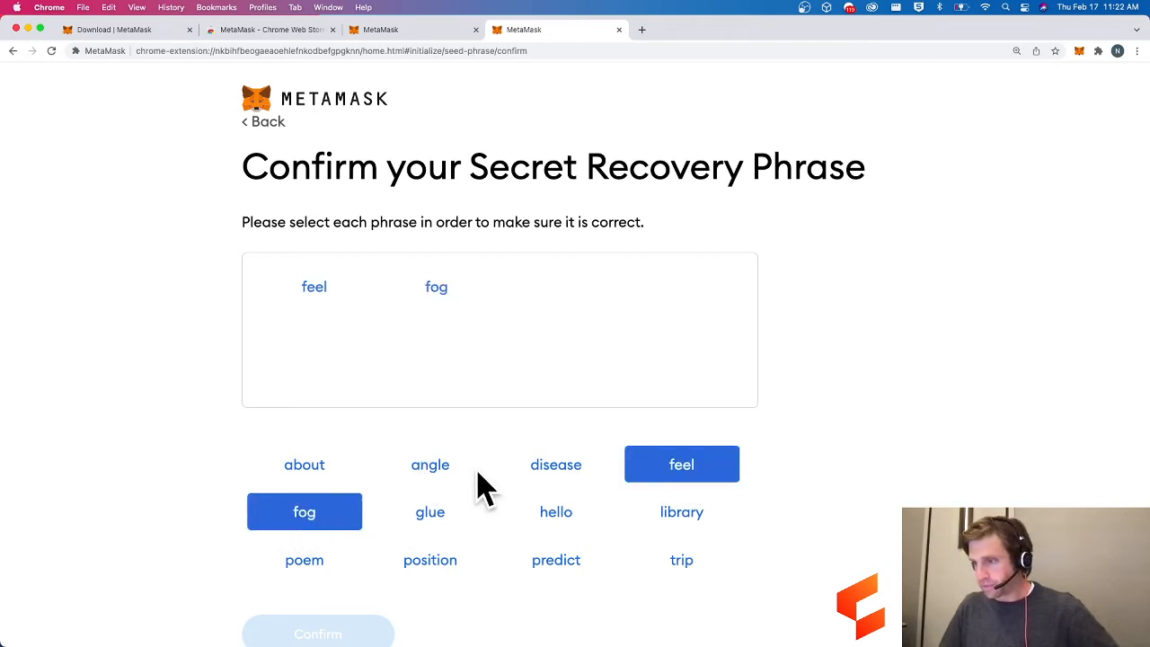
left_click(554, 562)
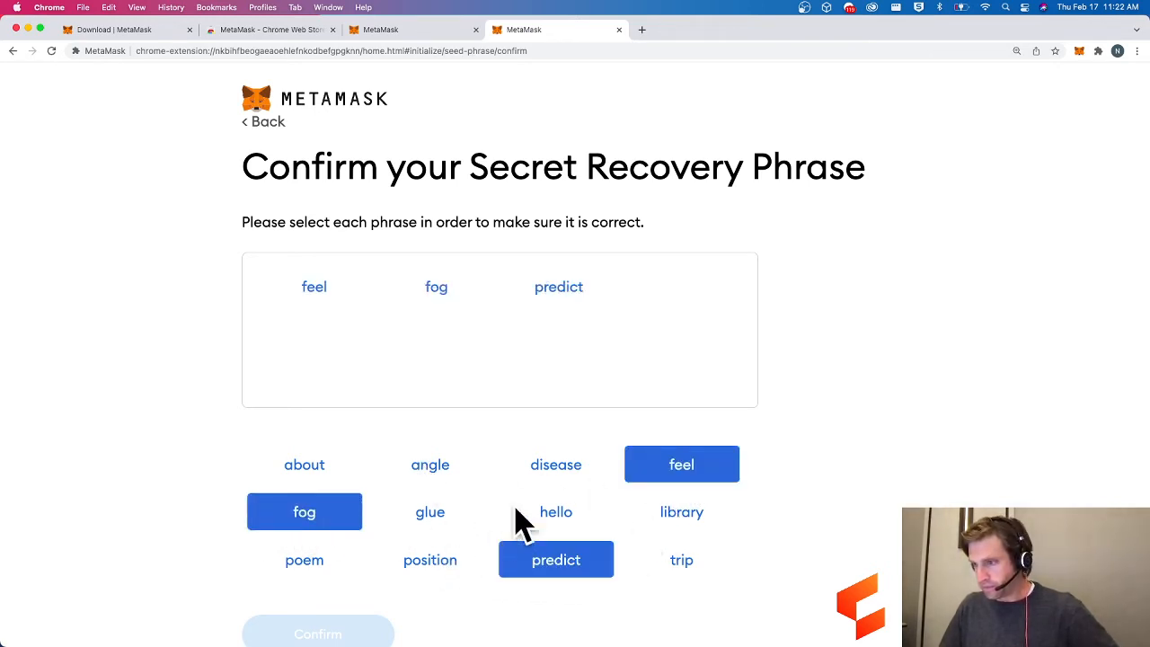
left_click(311, 469)
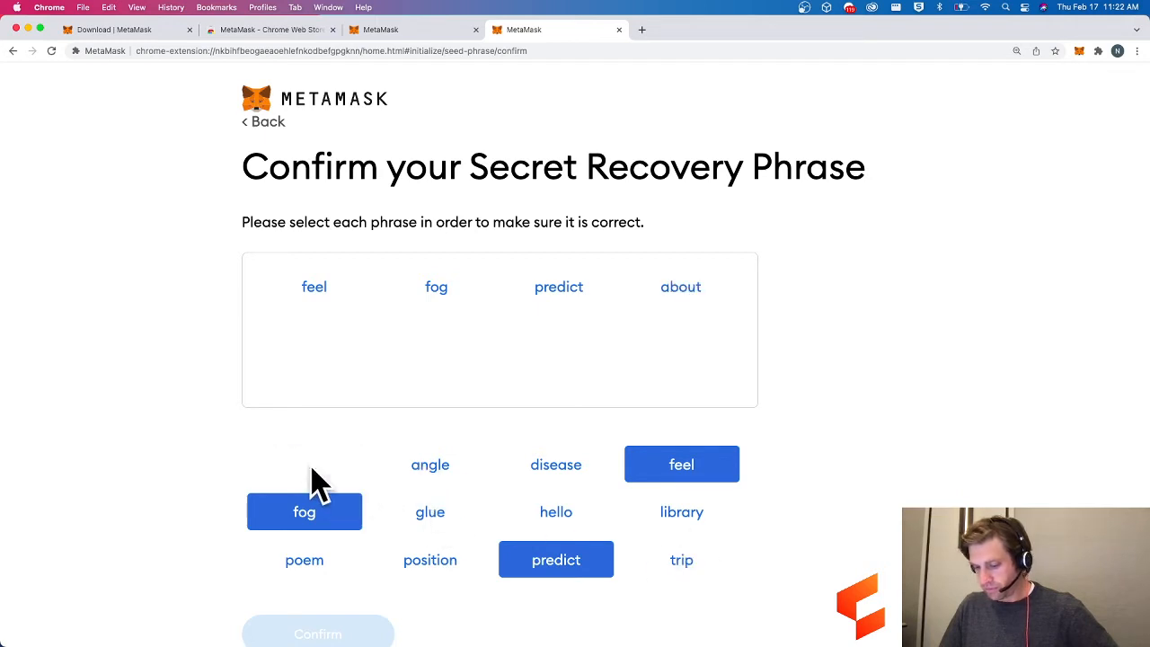
left_click(560, 467)
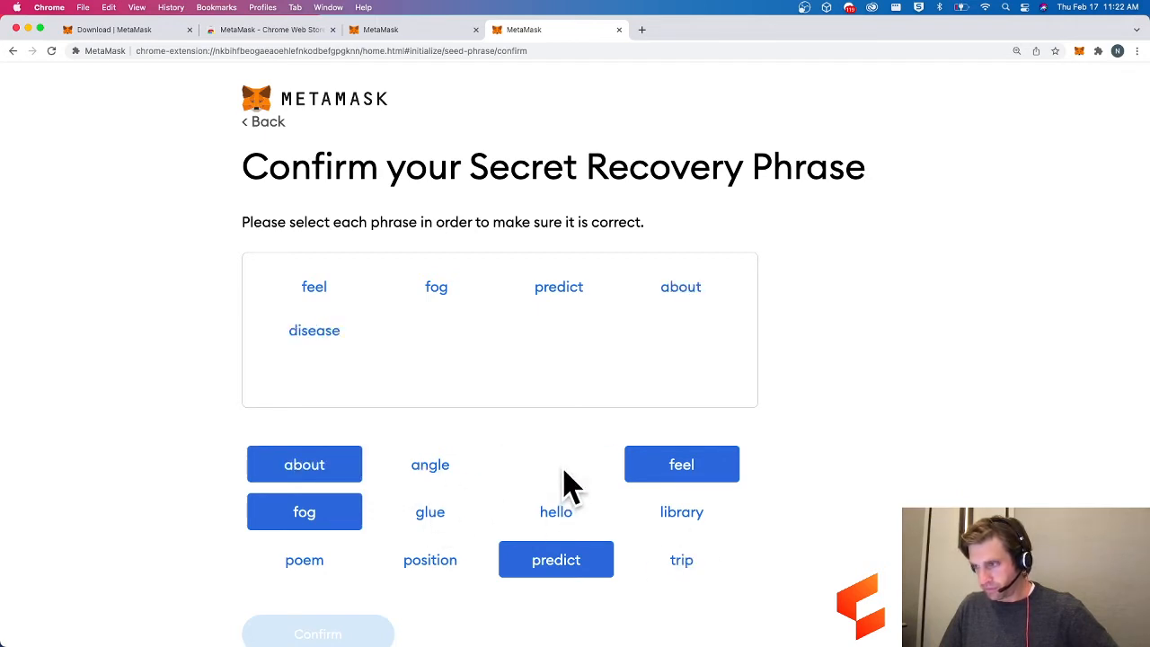
left_click(418, 562)
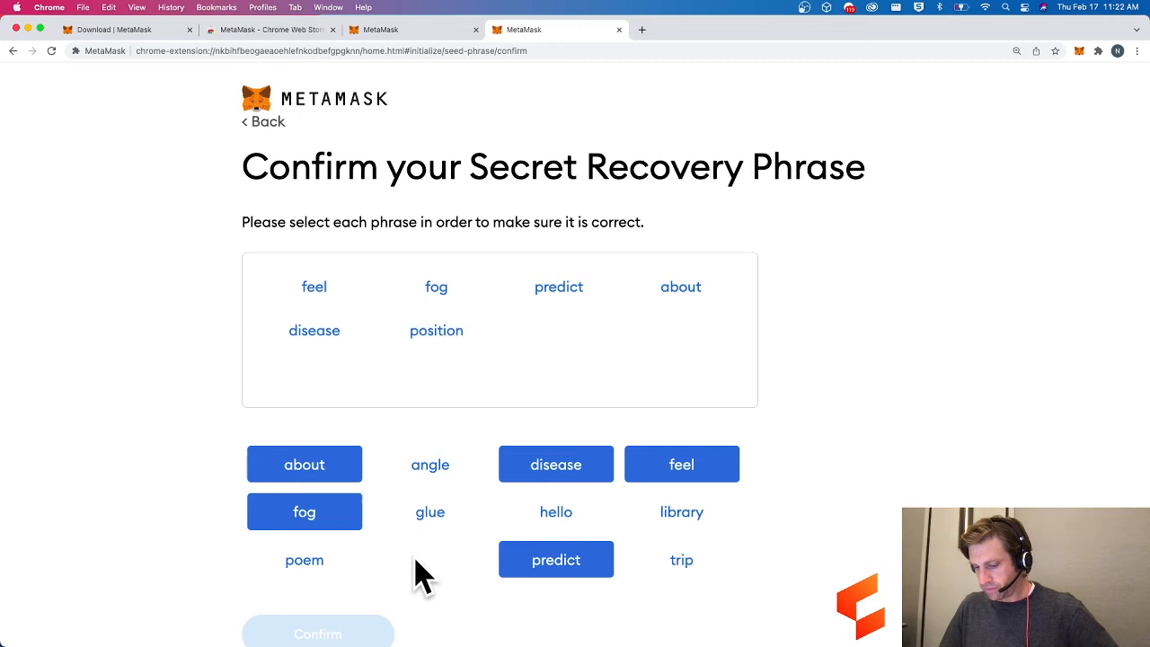
left_click(430, 473)
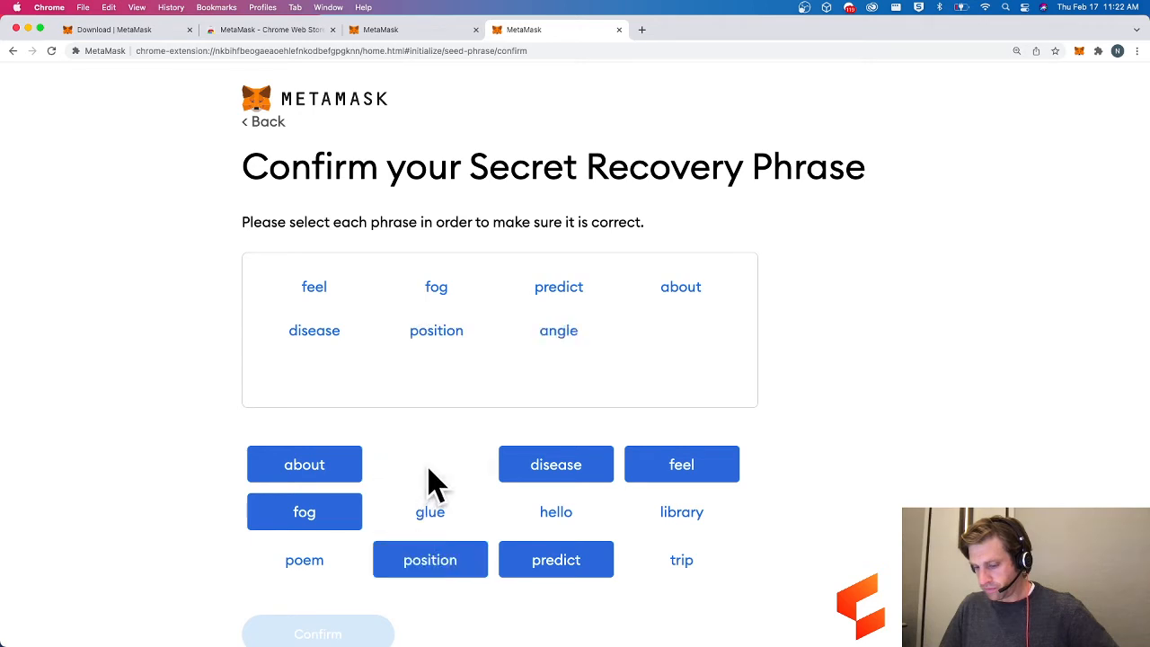
left_click(286, 566)
left_click(708, 566)
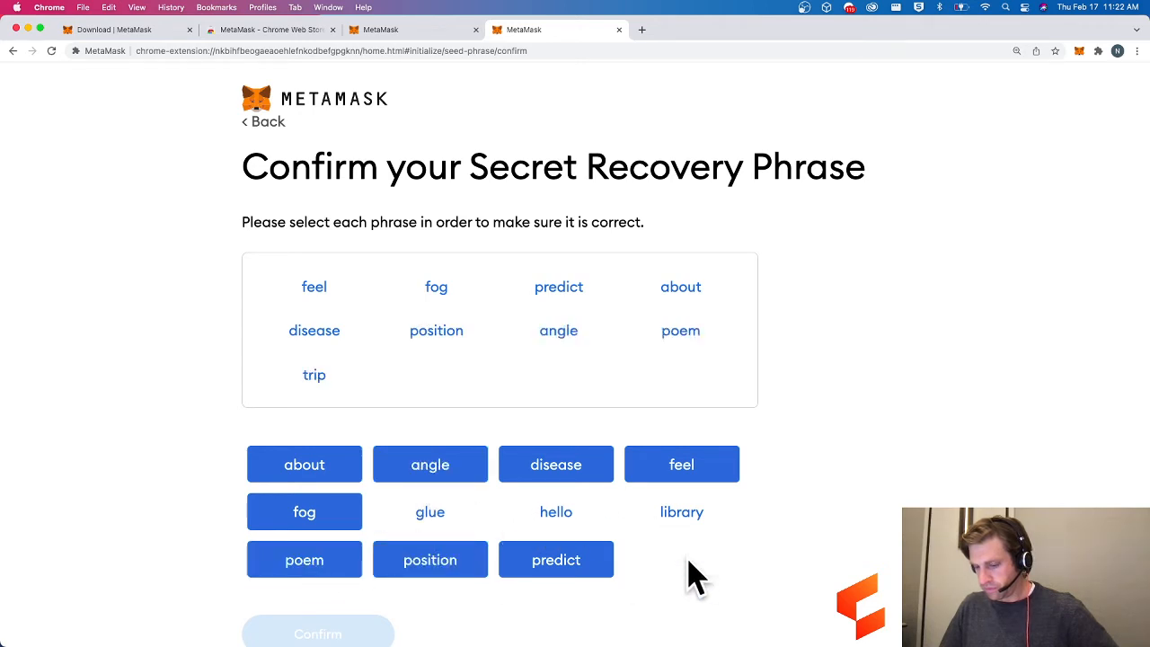
left_click(682, 519)
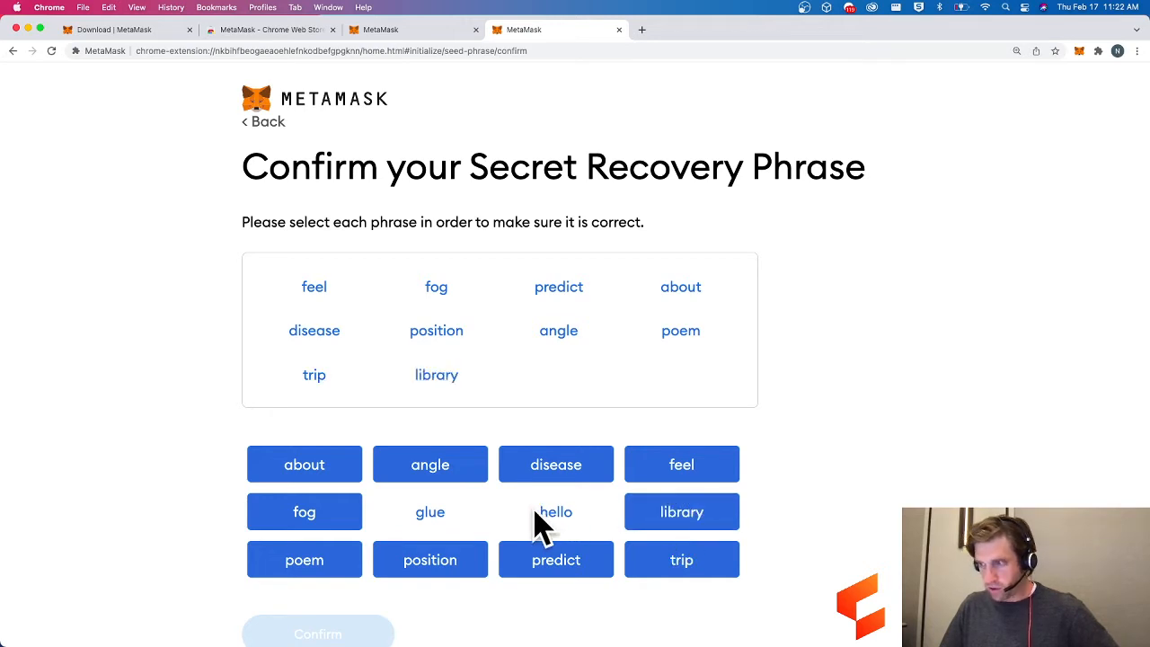
left_click(452, 512)
left_click(554, 517)
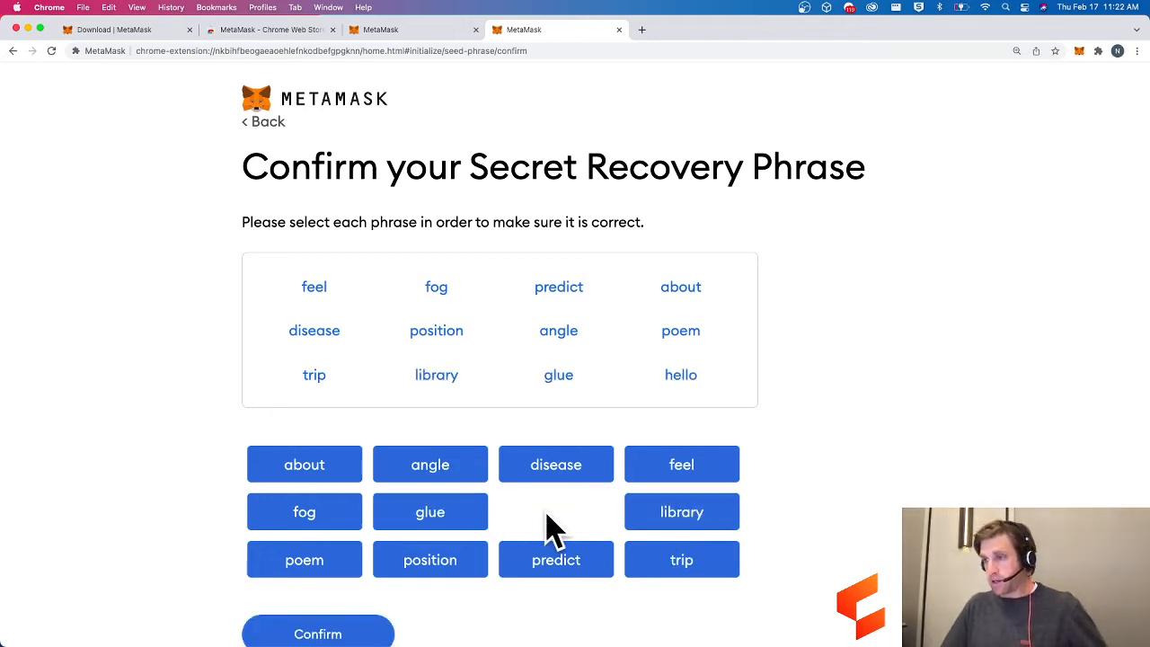
left_click(333, 630)
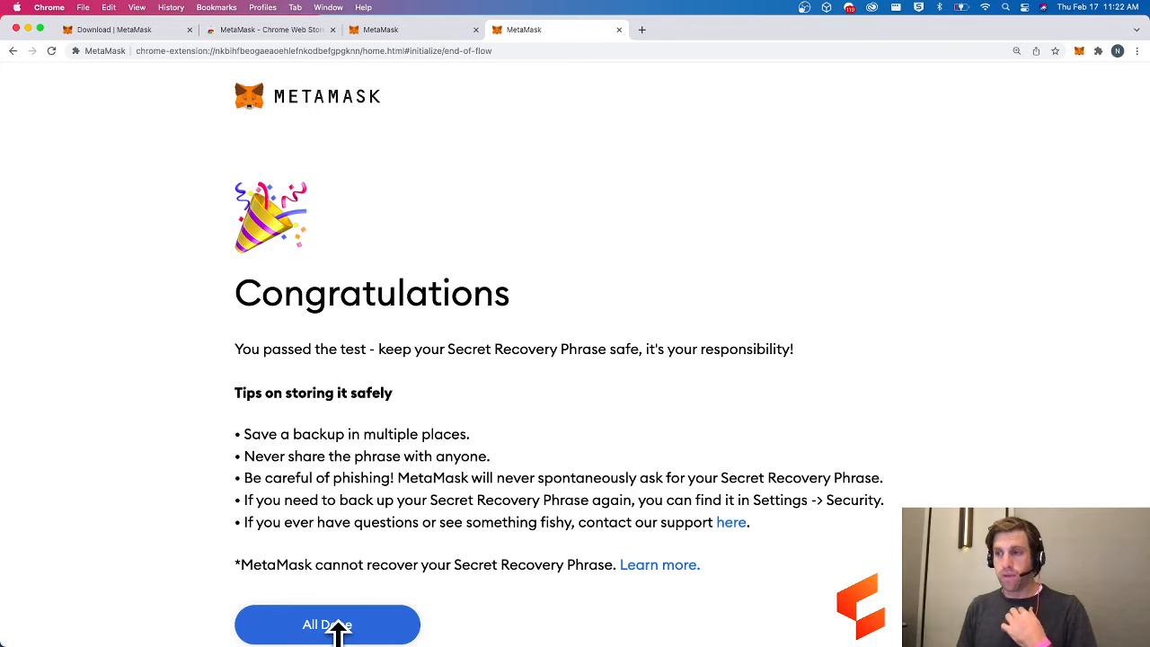
Read the tips on storing the Secret Recovery Phrase safely, covering backups, sharing, phishing, repeat backup and support.
scroll(334, 552, "down", 1)
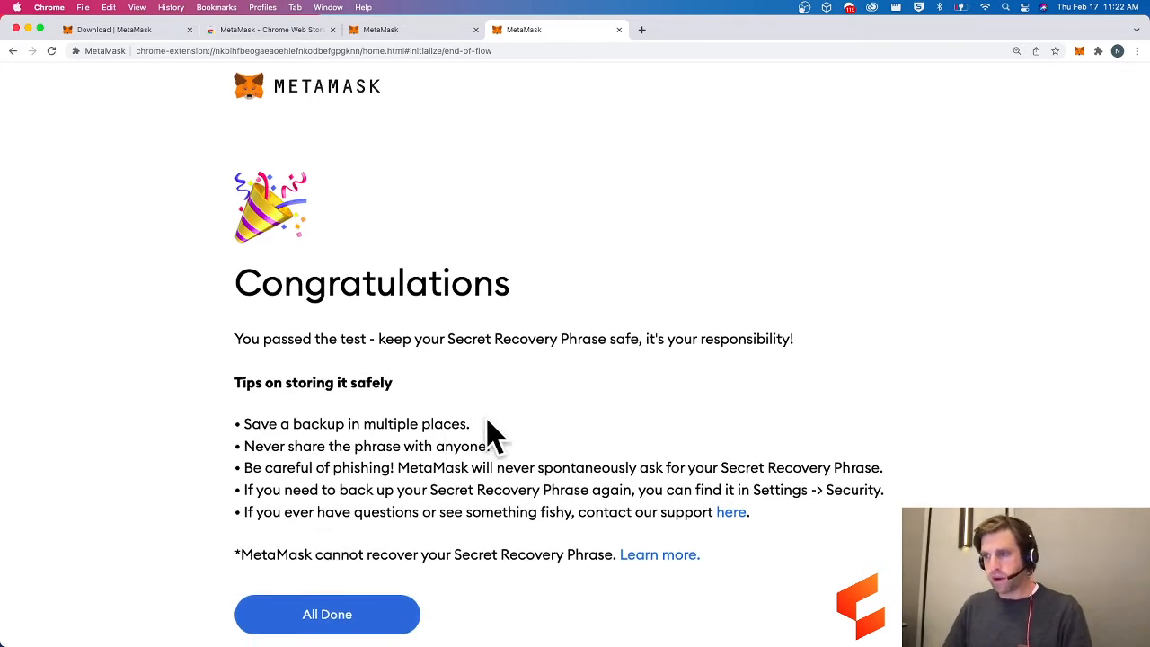
left_click_drag(481, 429, 225, 431)
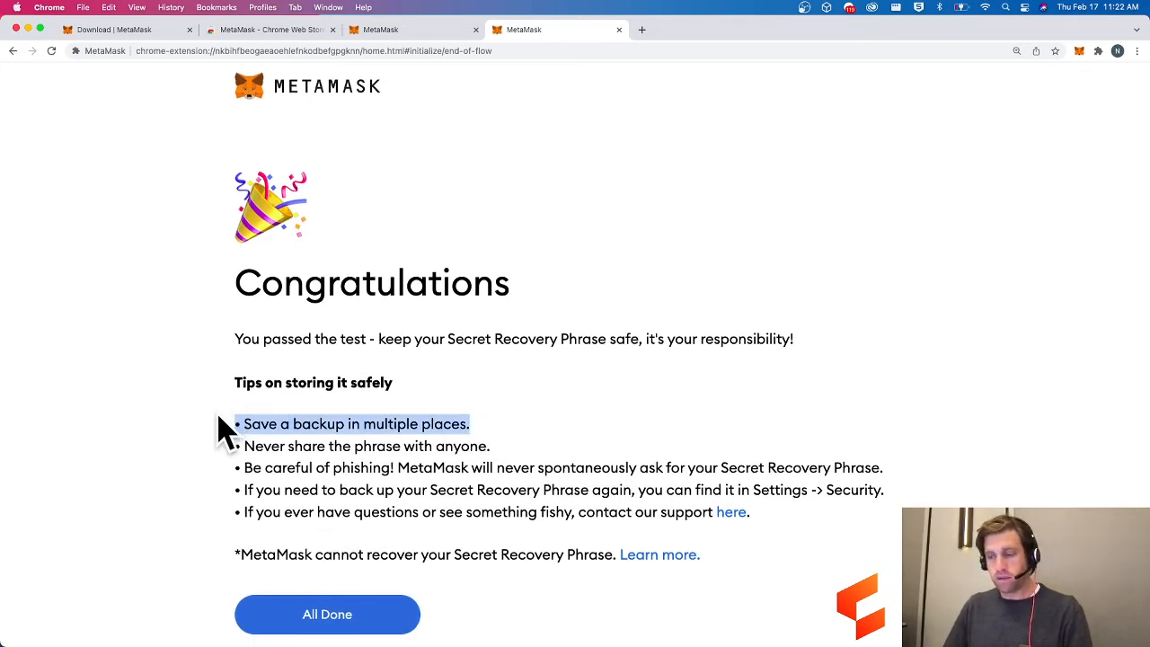
left_click_drag(491, 446, 410, 469)
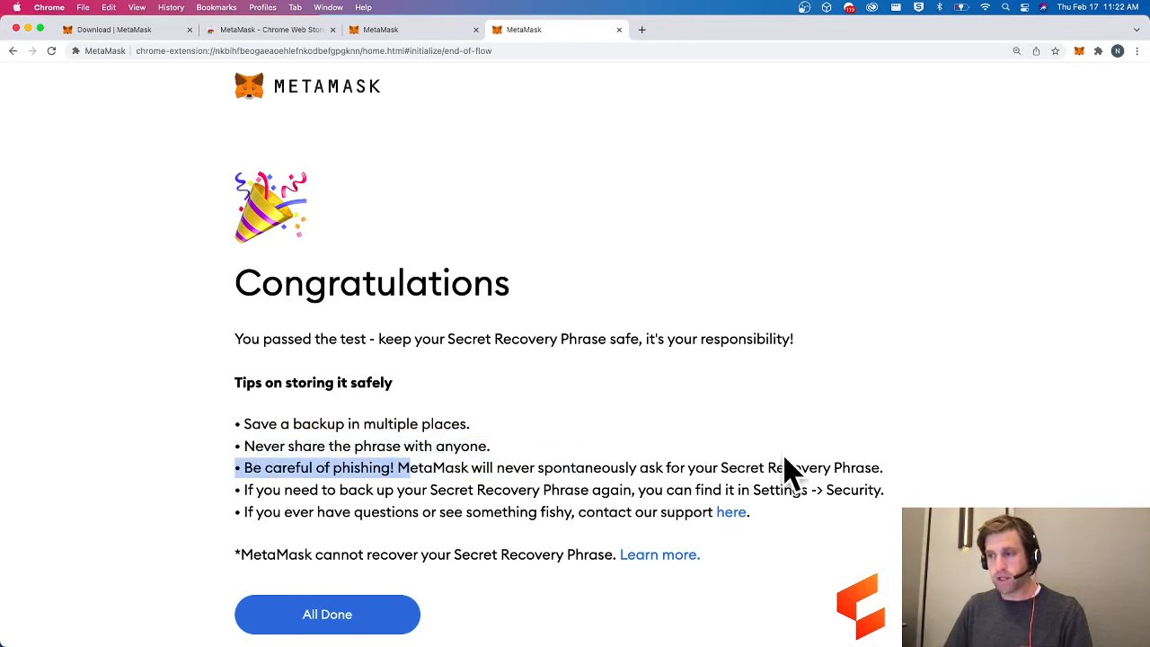
left_click_drag(784, 457, 882, 463)
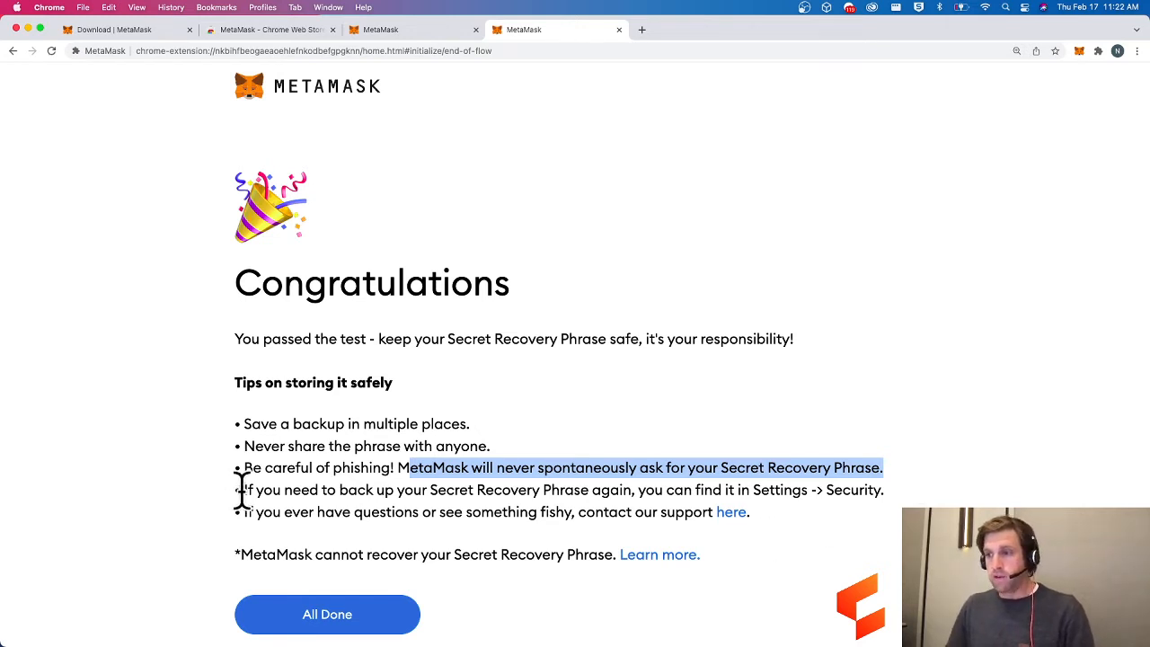
left_click_drag(241, 484, 804, 491)
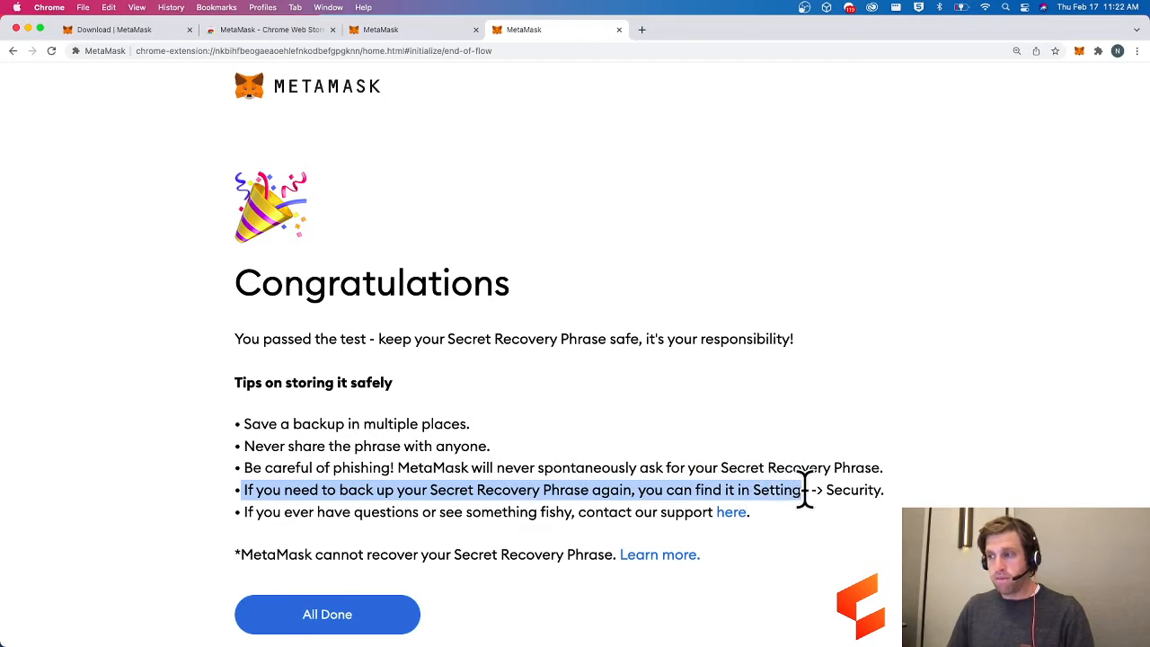
left_click_drag(886, 490, 752, 492)
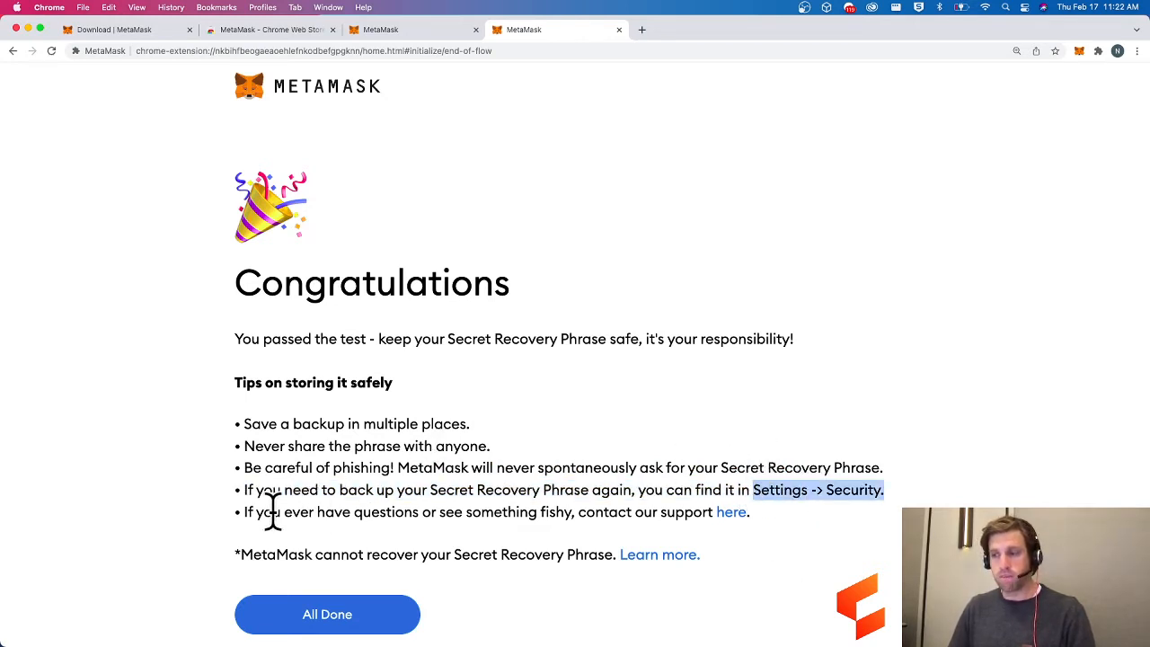
left_click_drag(237, 510, 664, 509)
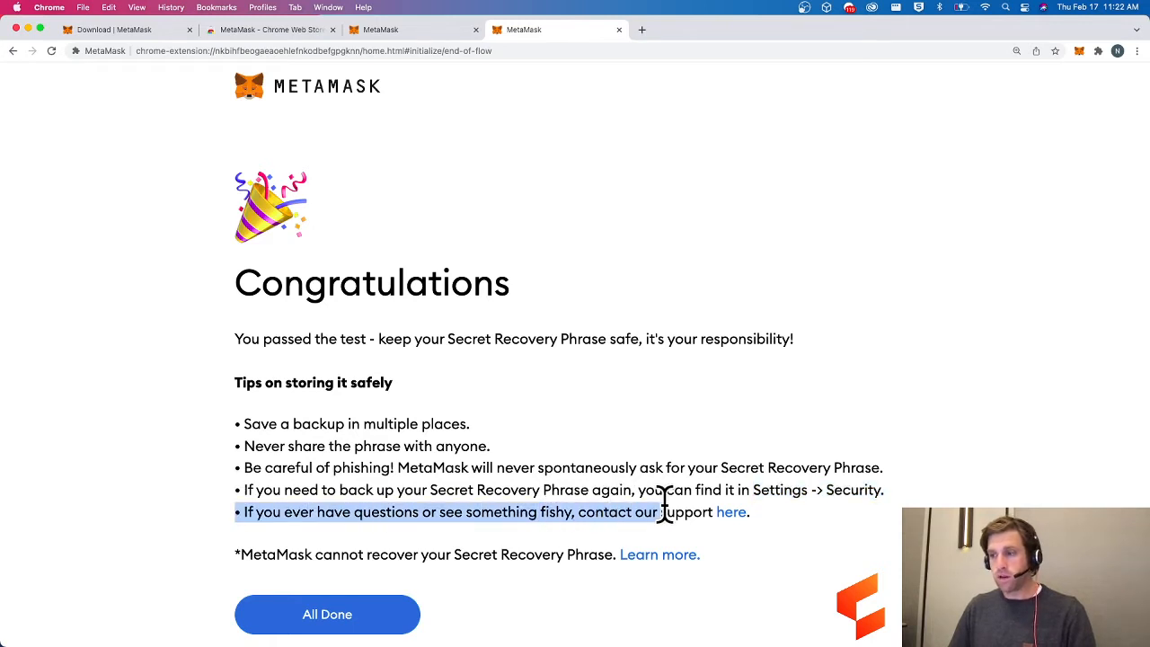
Finish the wallet setup and dismiss the What's new announcement to reach the account overview.
left_click(321, 622)
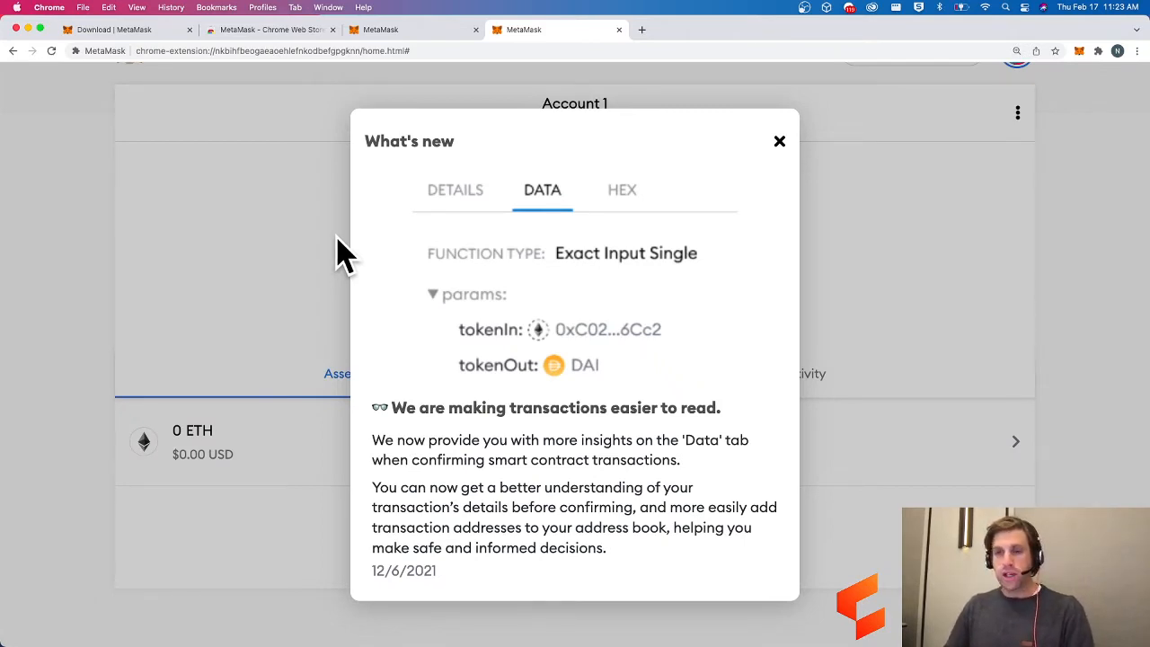
left_click(778, 144)
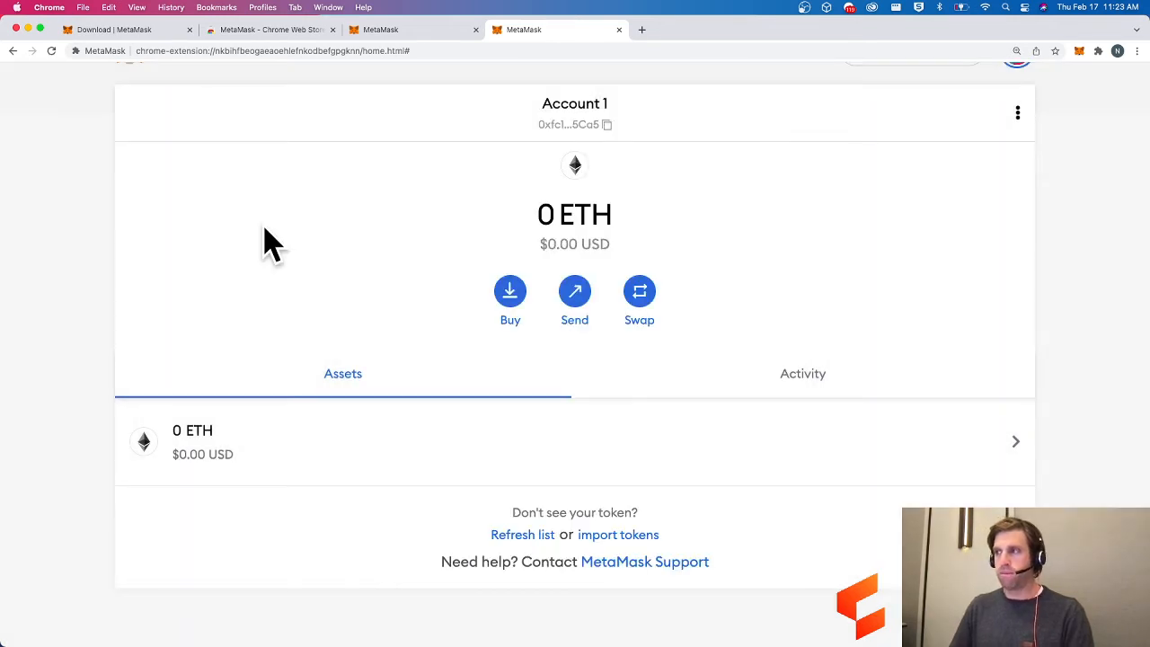
scroll(269, 243, "up", 2)
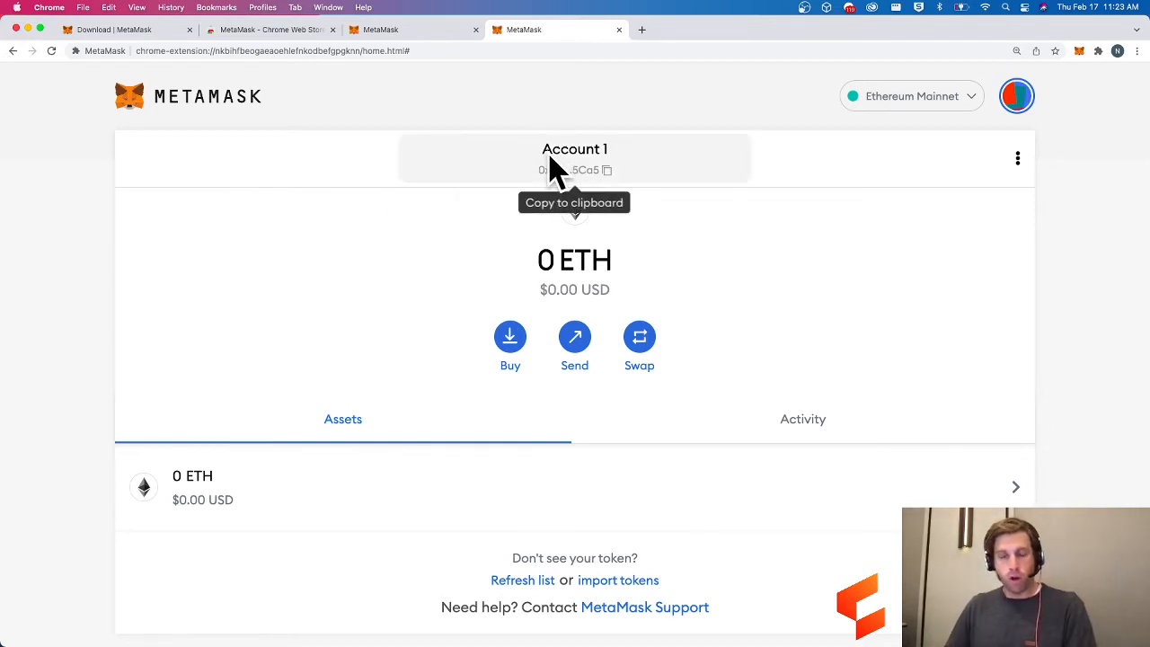
View the wallet in the pinned extension's popup, and copy Account 1's public address from the full wallet page.
left_click(1078, 53)
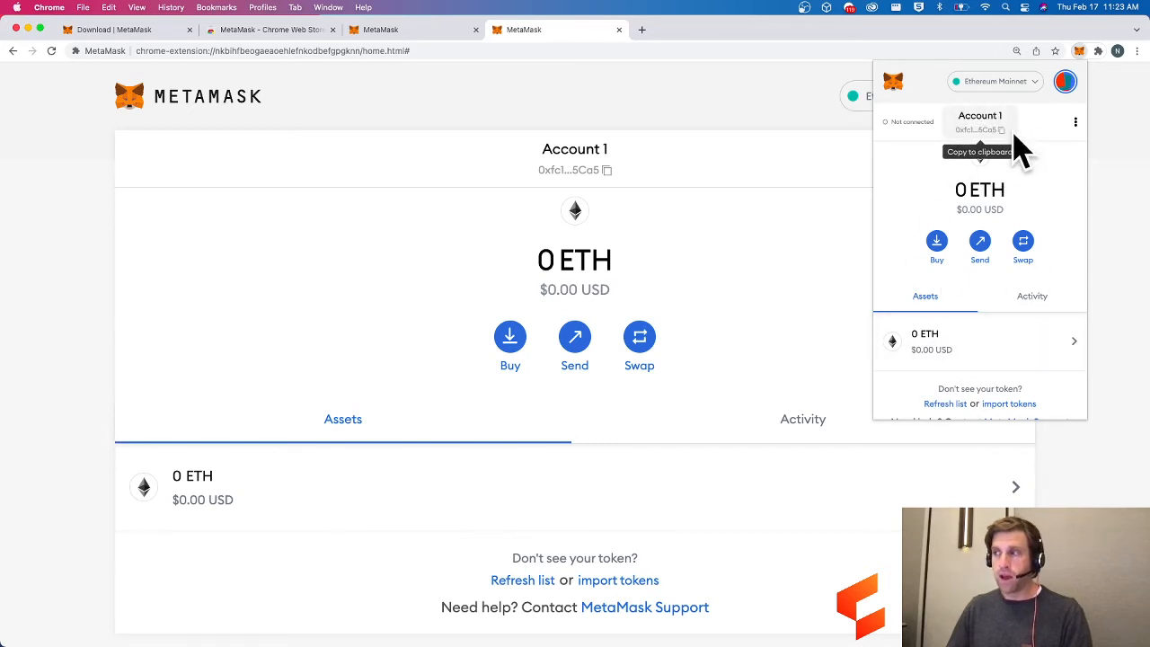
left_click(1081, 52)
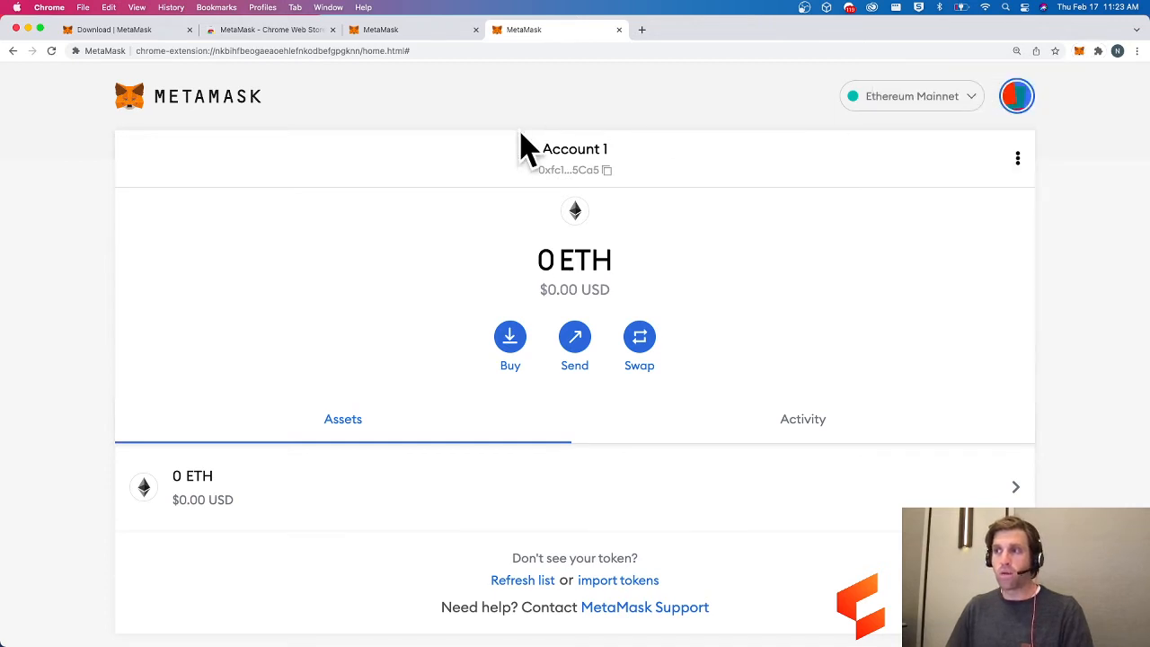
left_click(1081, 53)
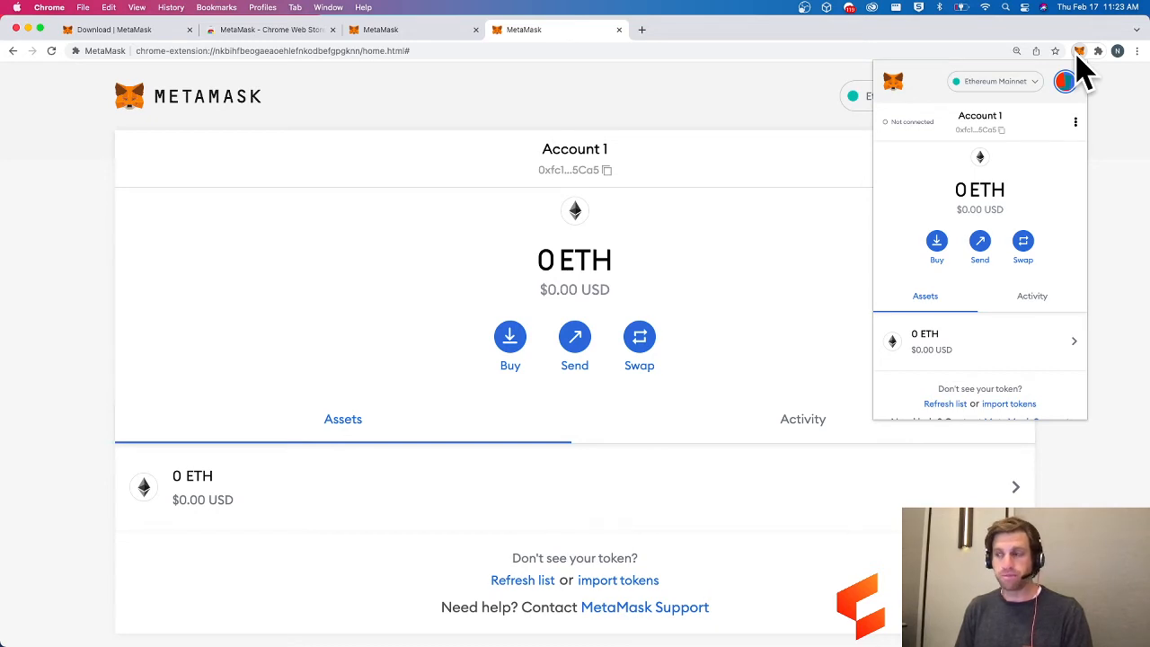
left_click(177, 201)
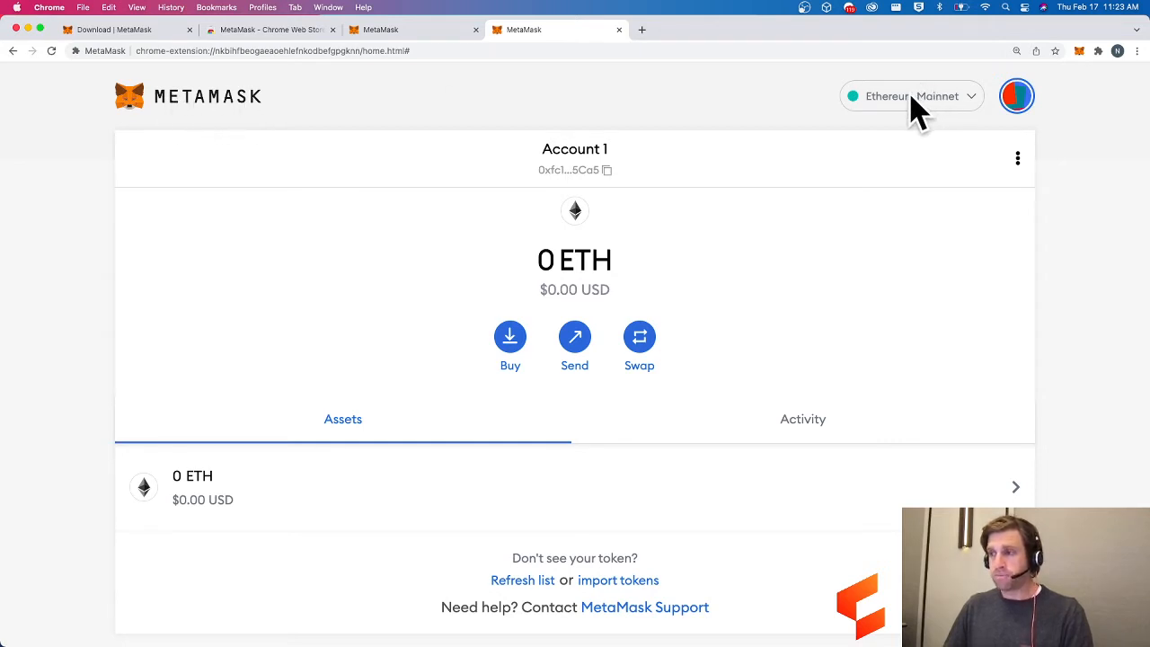
left_click(602, 167)
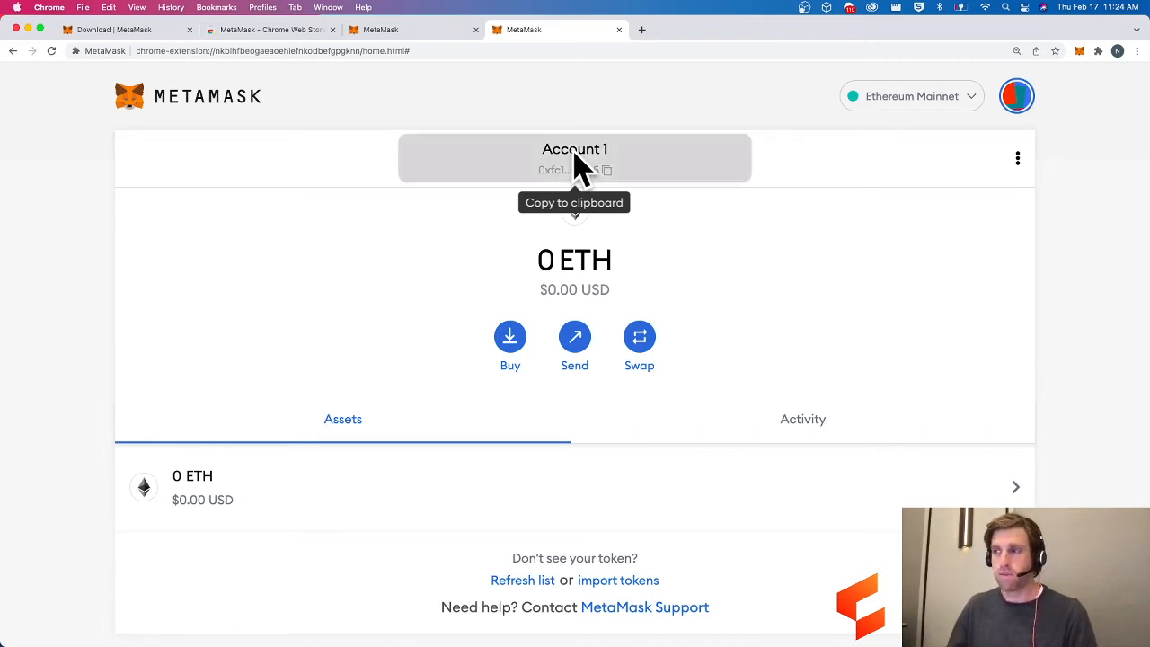
left_click(570, 170)
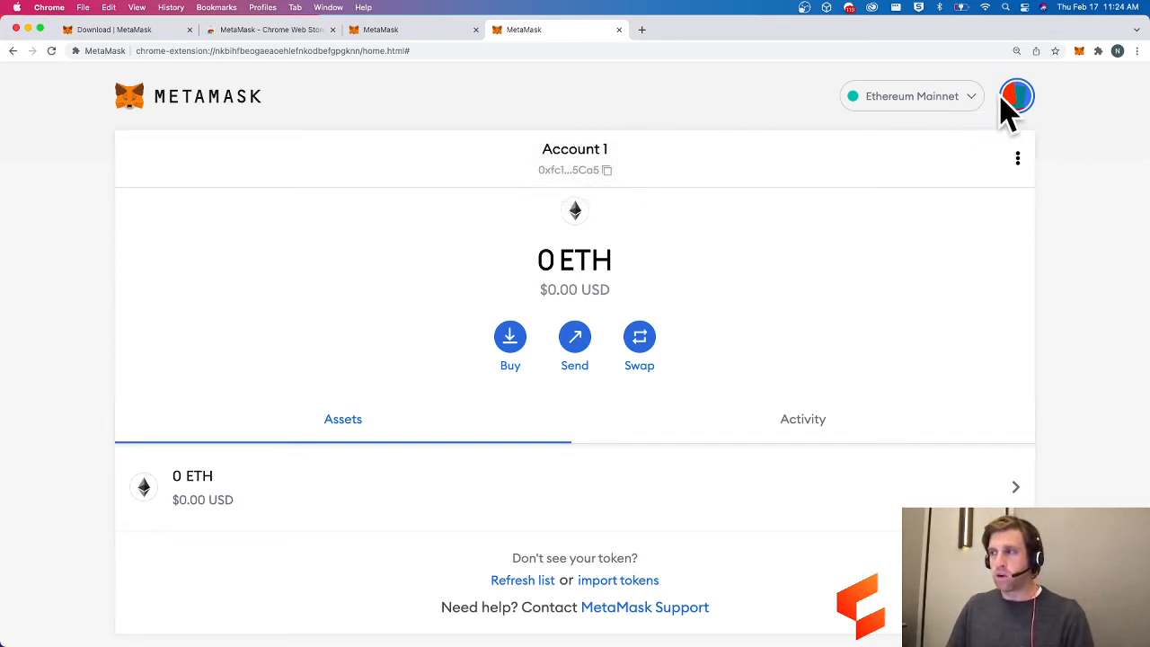
Examine the available networks and the advanced setting for showing test networks, and return to the wallet overview.
left_click(972, 99)
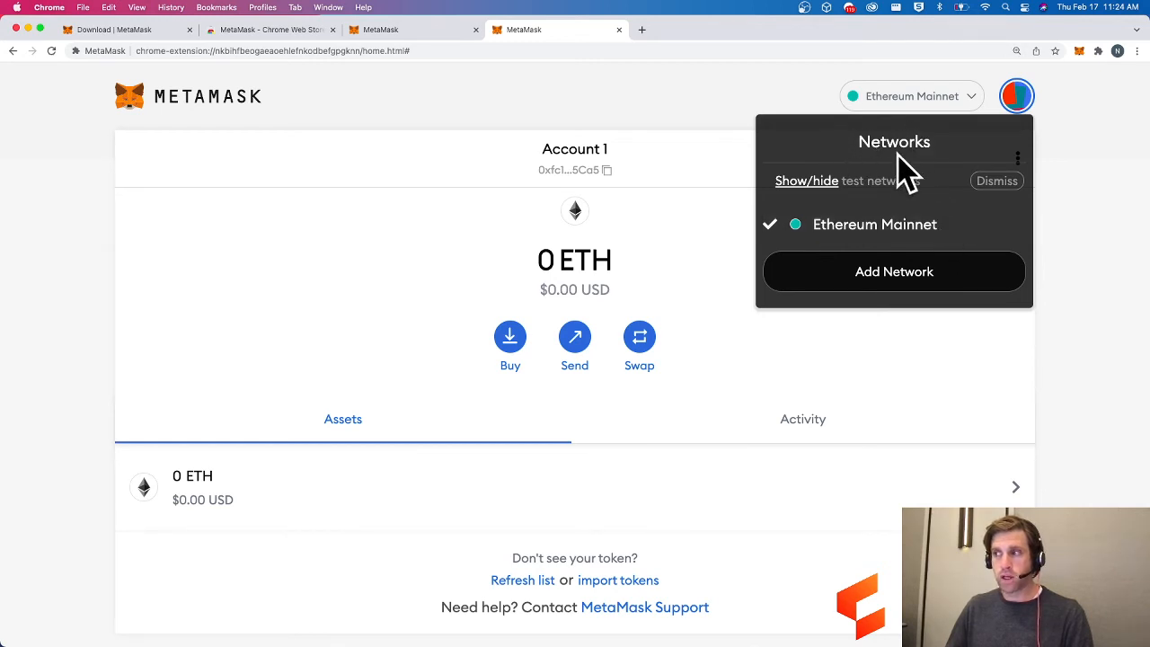
left_click(816, 185)
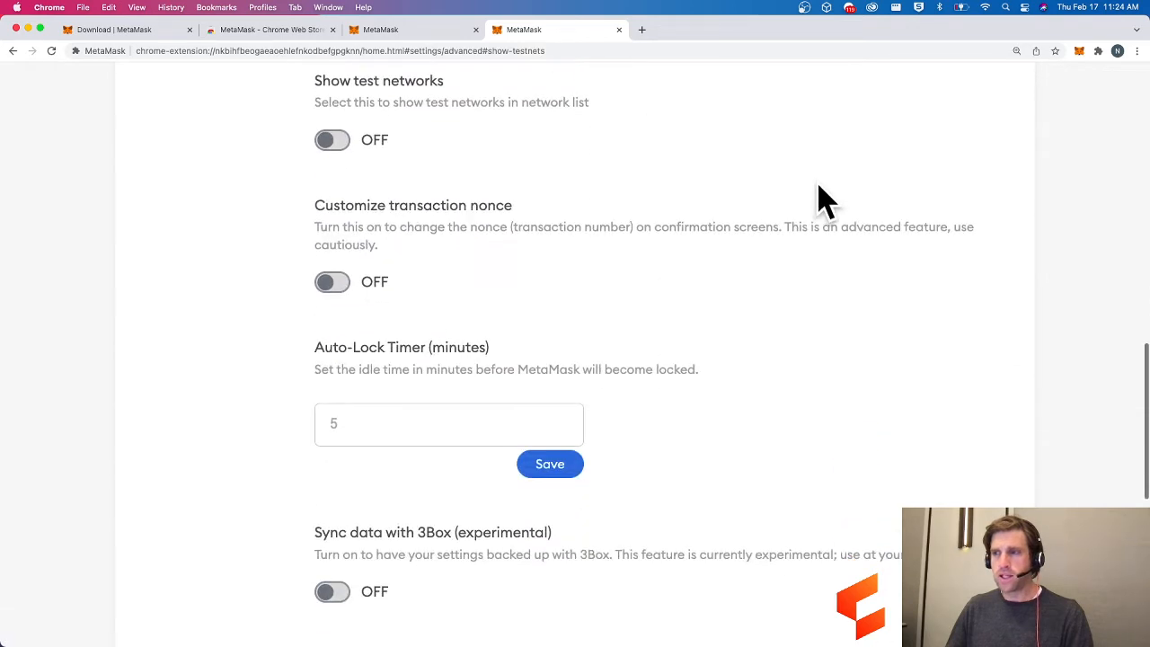
scroll(490, 333, "up", 3)
scroll(490, 333, "up", 10)
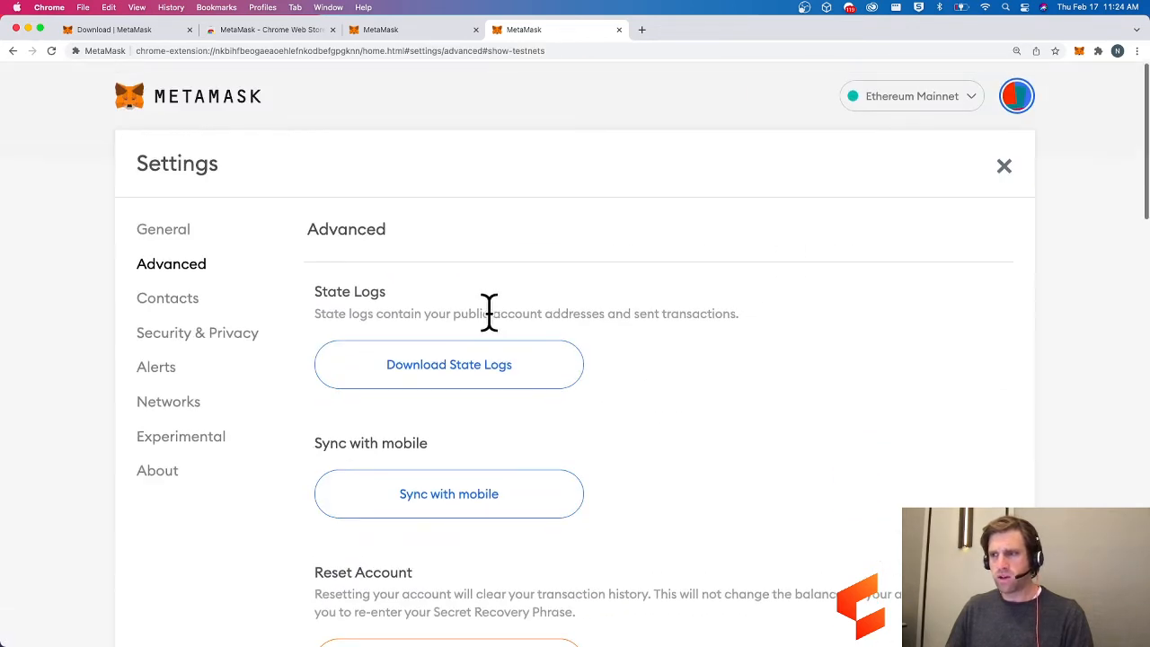
left_click(225, 104)
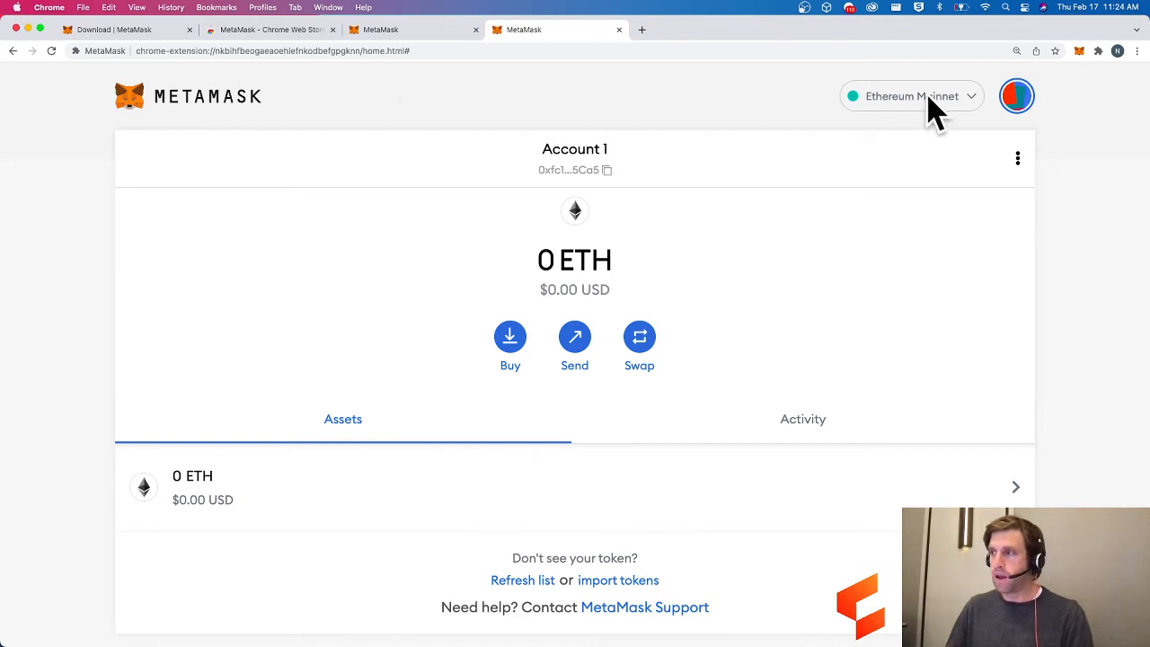
Create an additional wallet account named Account 2.
left_click(1016, 97)
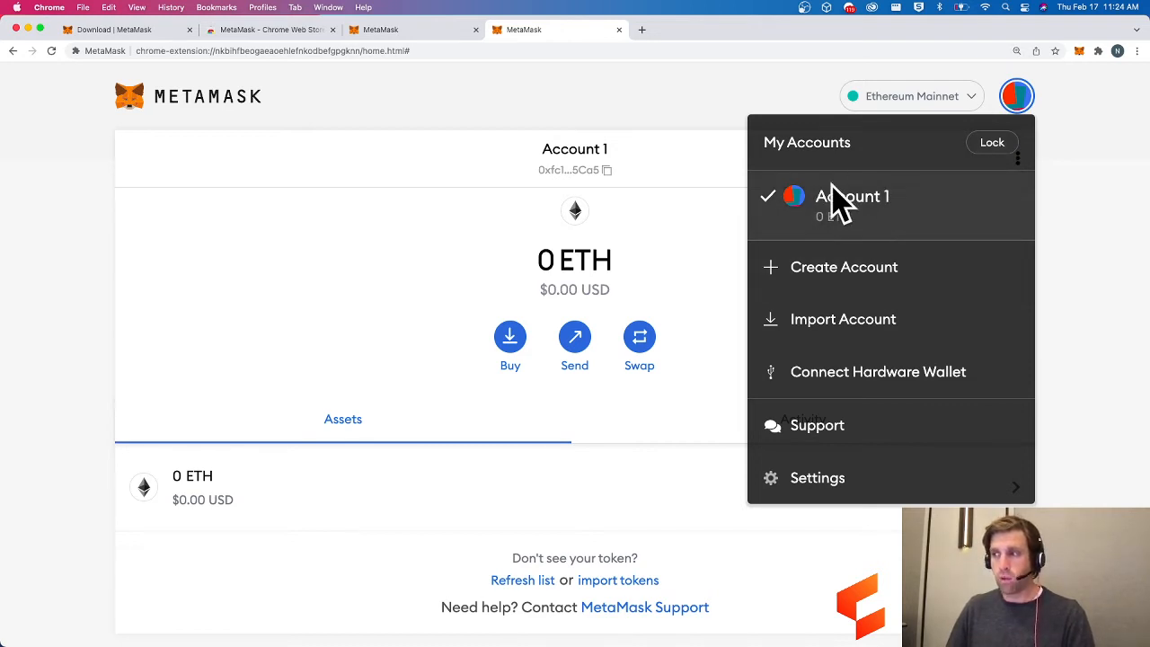
left_click(821, 267)
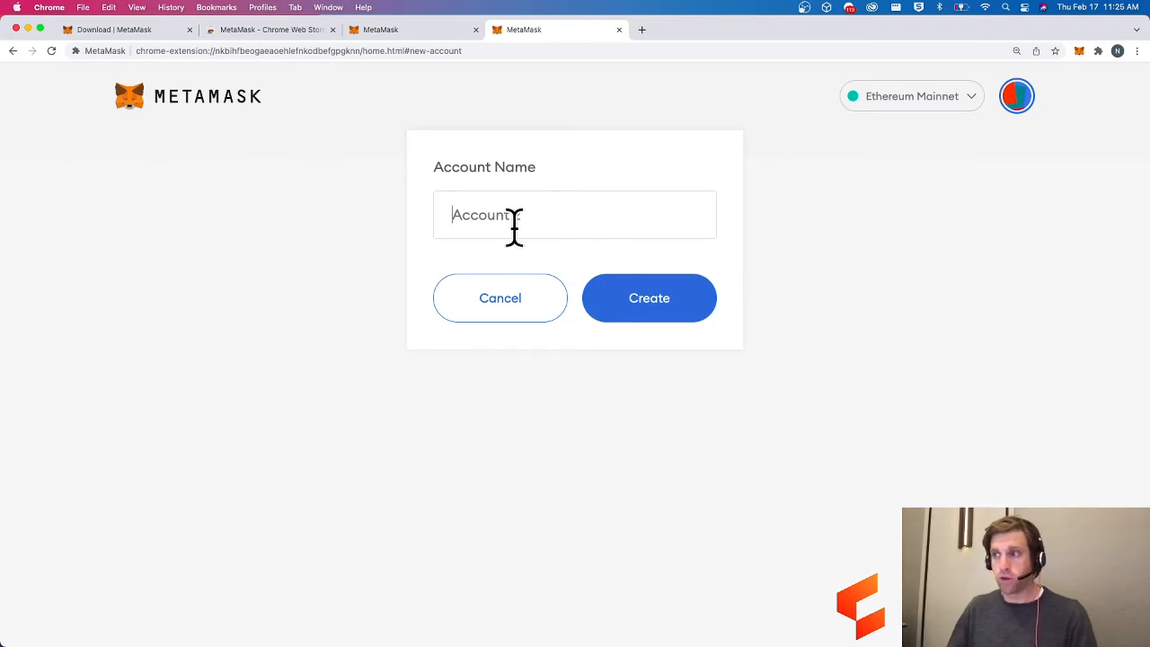
type("Account 2")
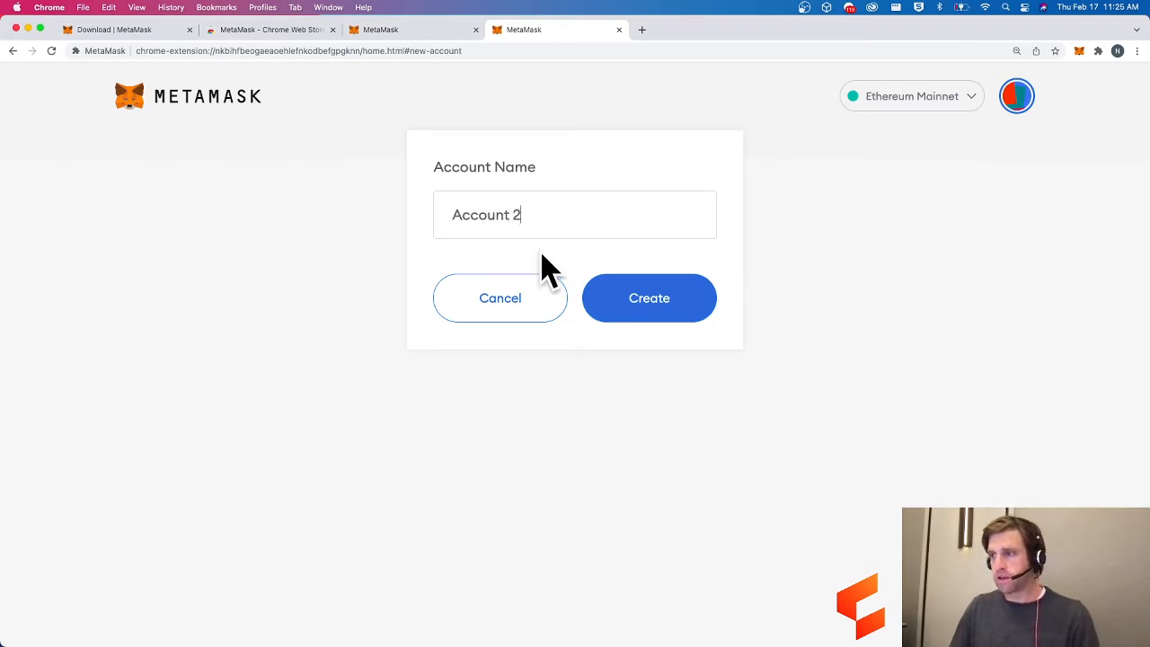
left_click(648, 296)
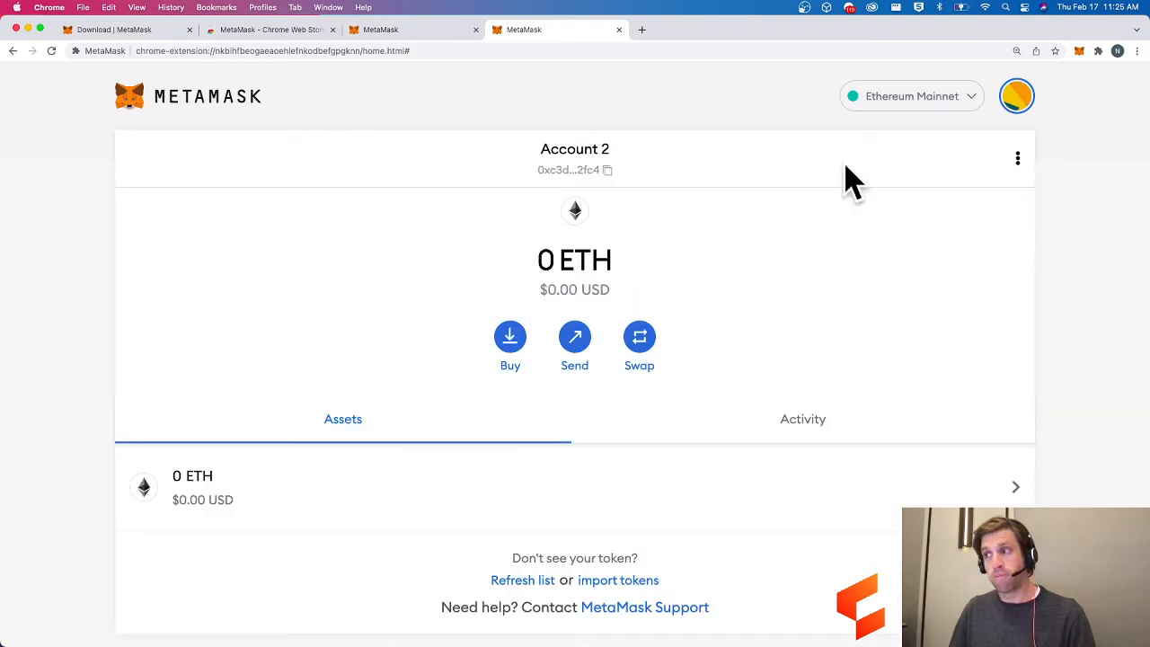
Copy Account 2's public address and switch back to Account 1.
left_click(1012, 101)
left_click(698, 200)
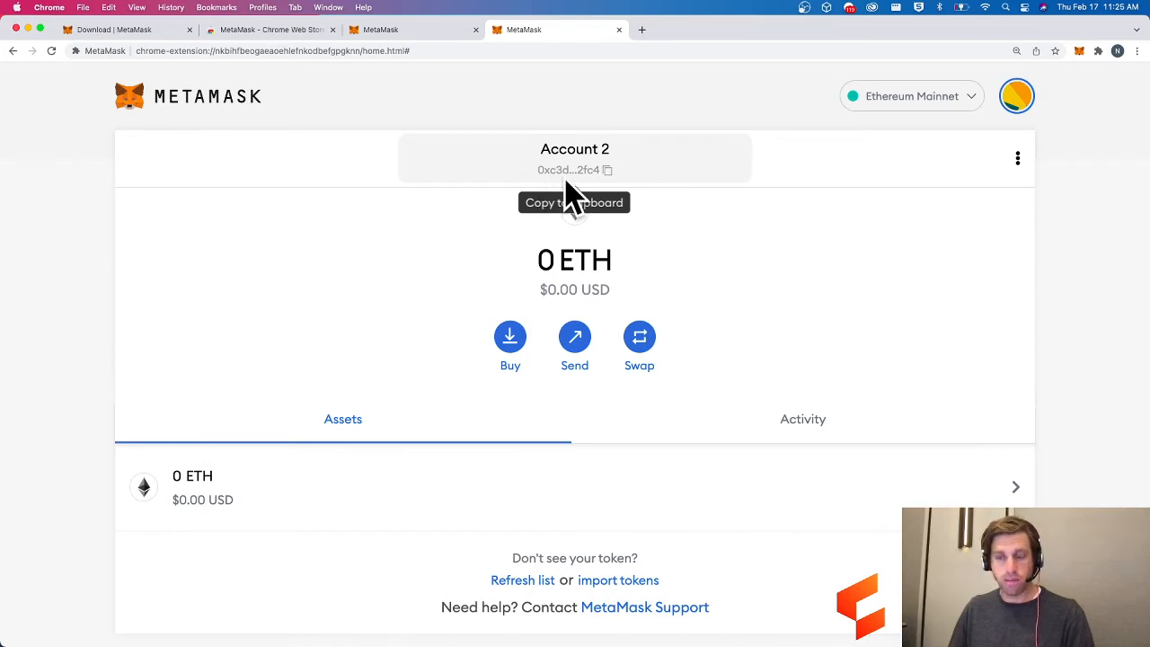
left_click(566, 178)
left_click(1019, 97)
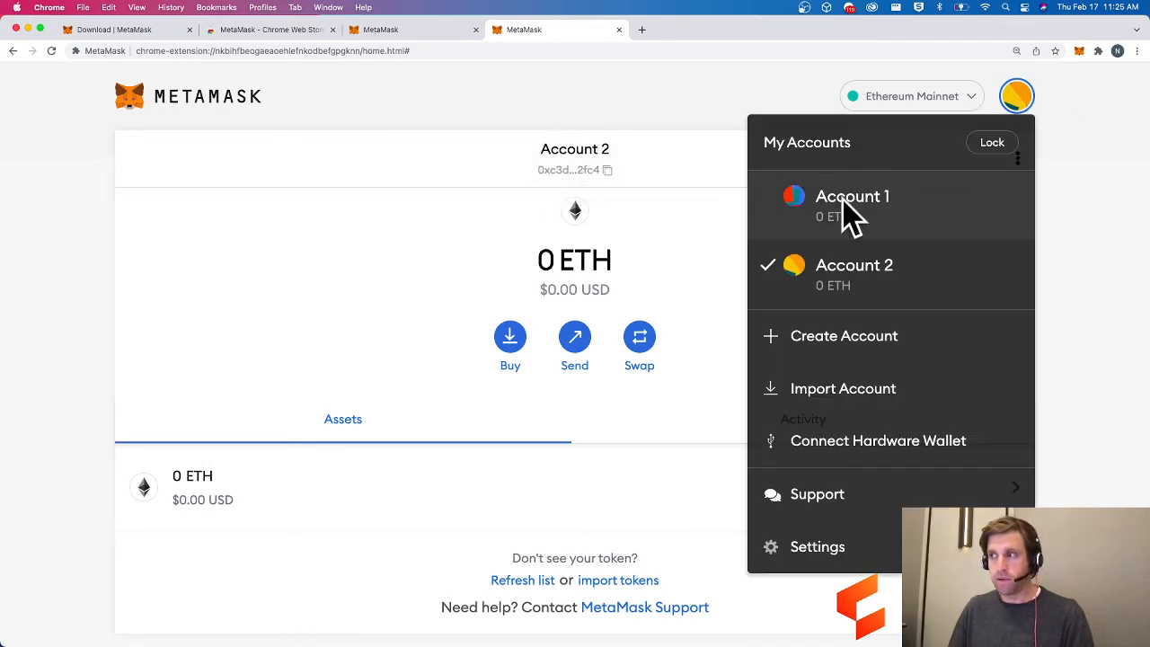
left_click(852, 208)
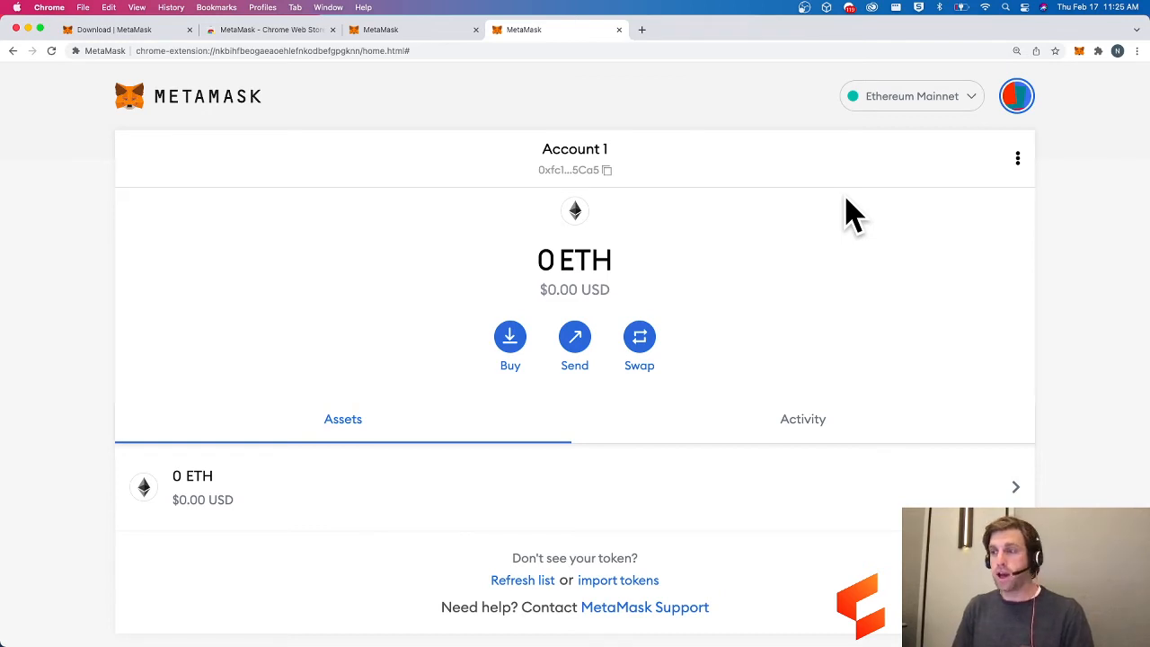
Examine the Import Account form and its Private Key and JSON File types, and leave without importing.
left_click(1013, 101)
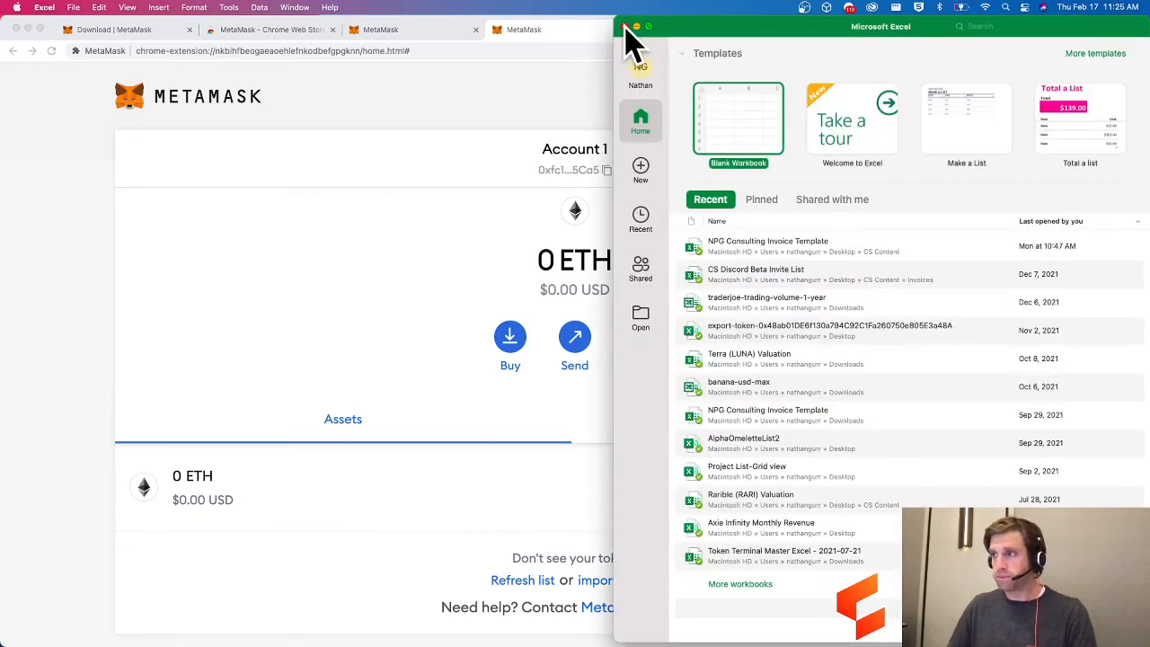
left_click(626, 26)
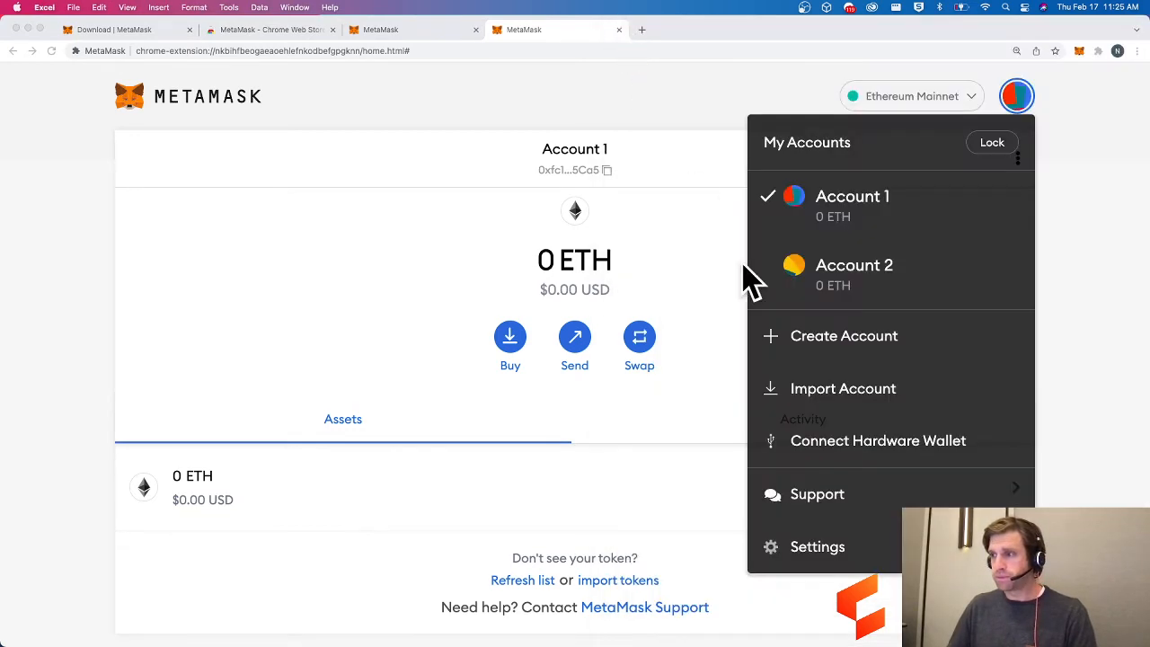
left_click(835, 391)
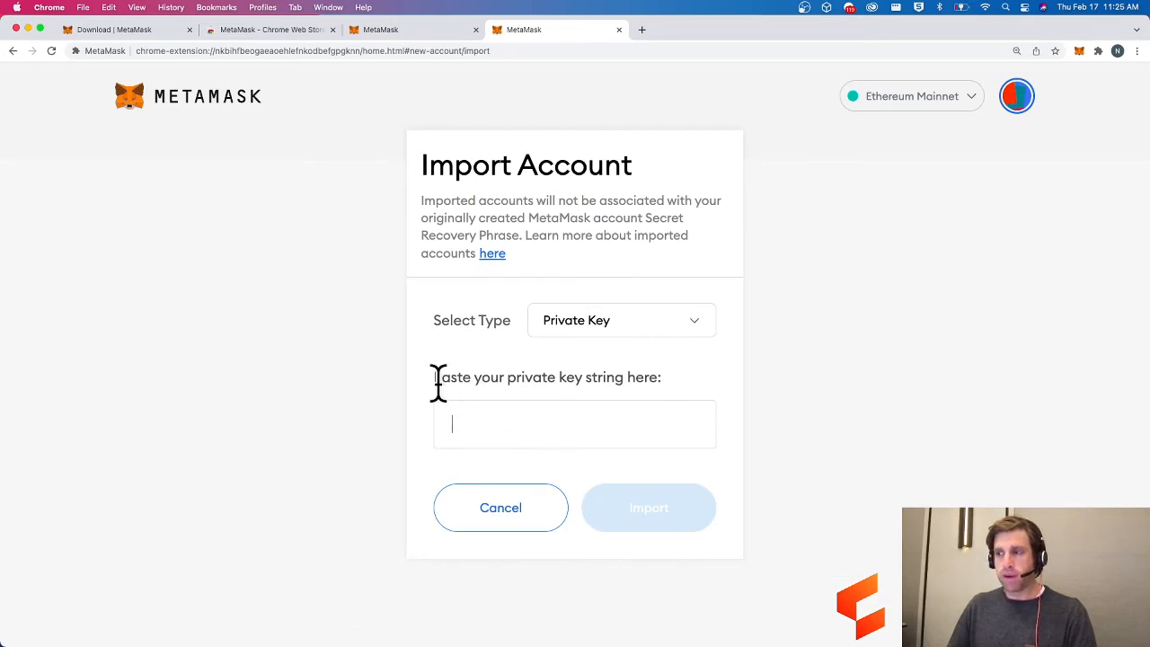
left_click_drag(433, 377, 675, 398)
left_click(696, 320)
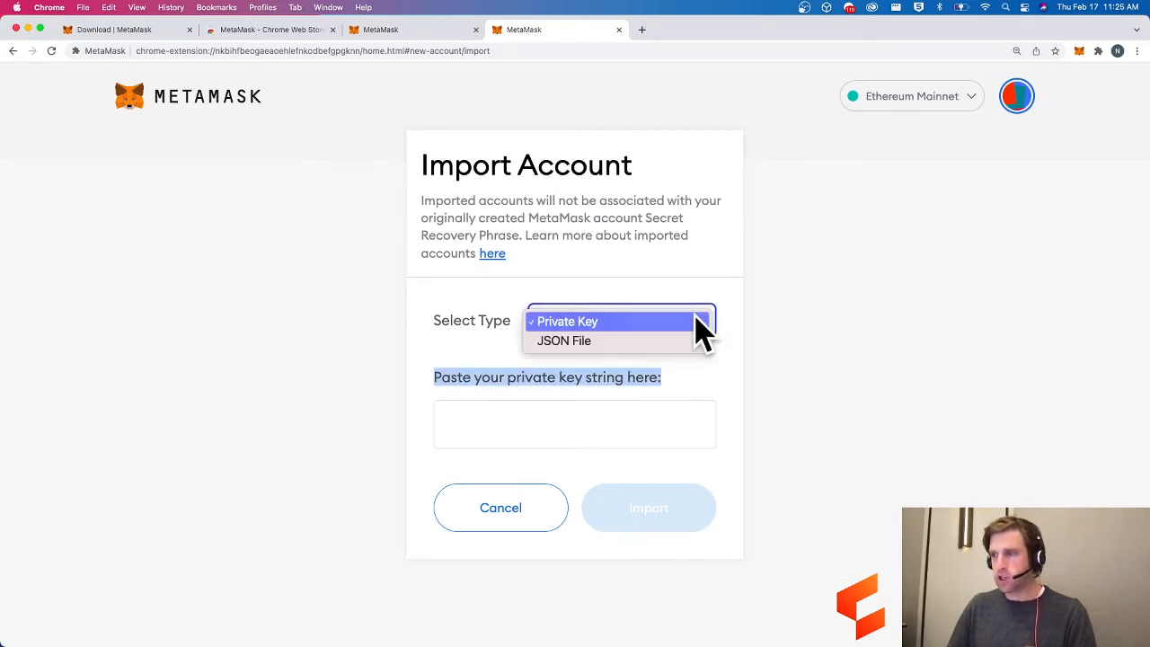
left_click(733, 397)
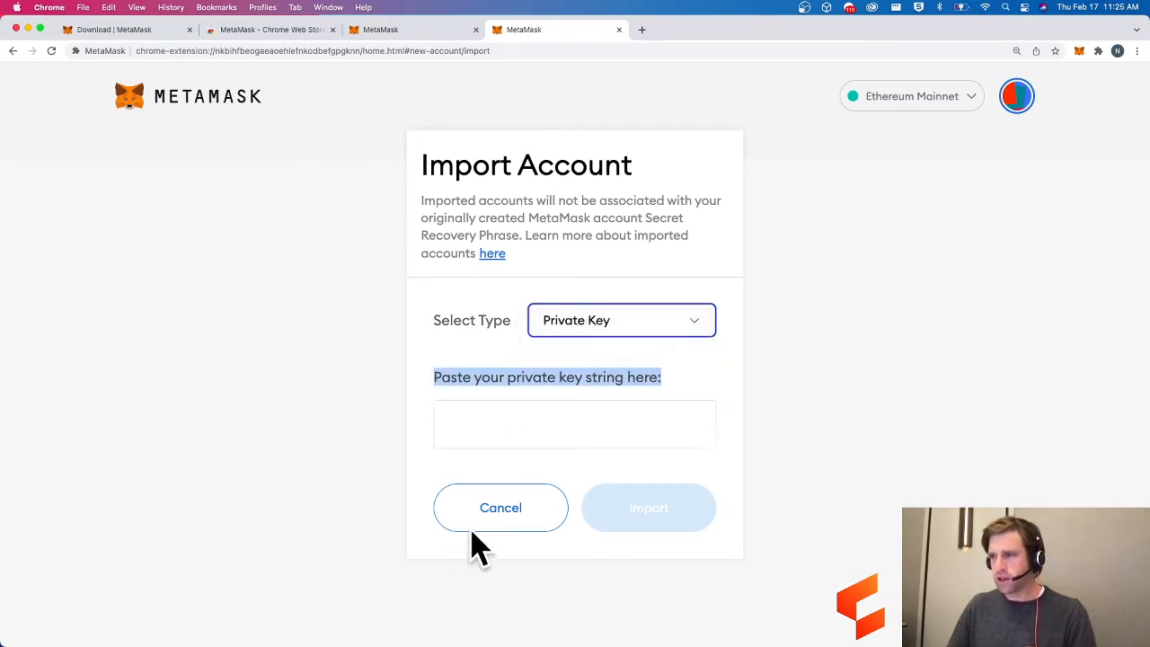
left_click(512, 508)
Review the hardware wallets that can be connected, and return to the Account 1 overview.
left_click(1016, 96)
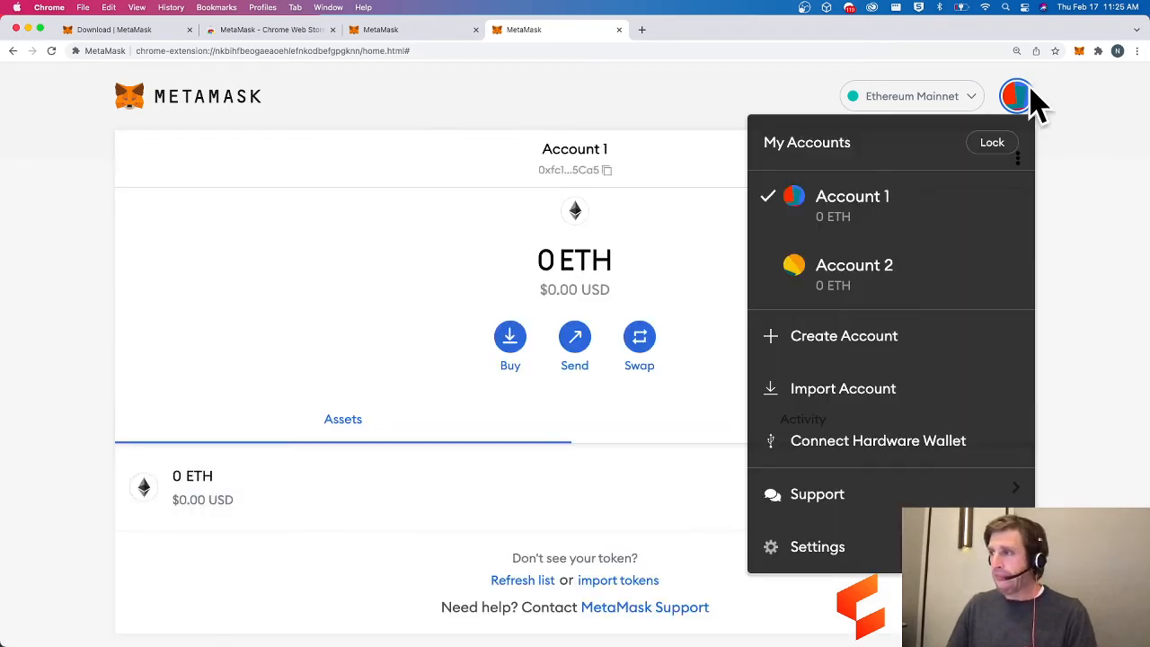
left_click(884, 449)
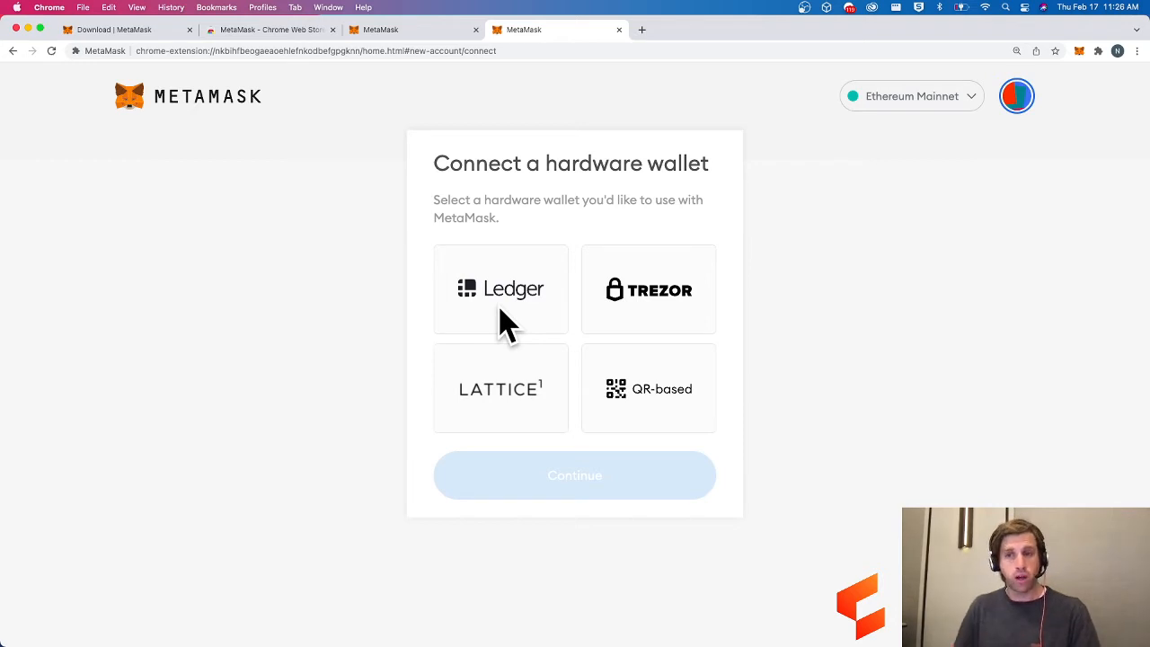
left_click(182, 112)
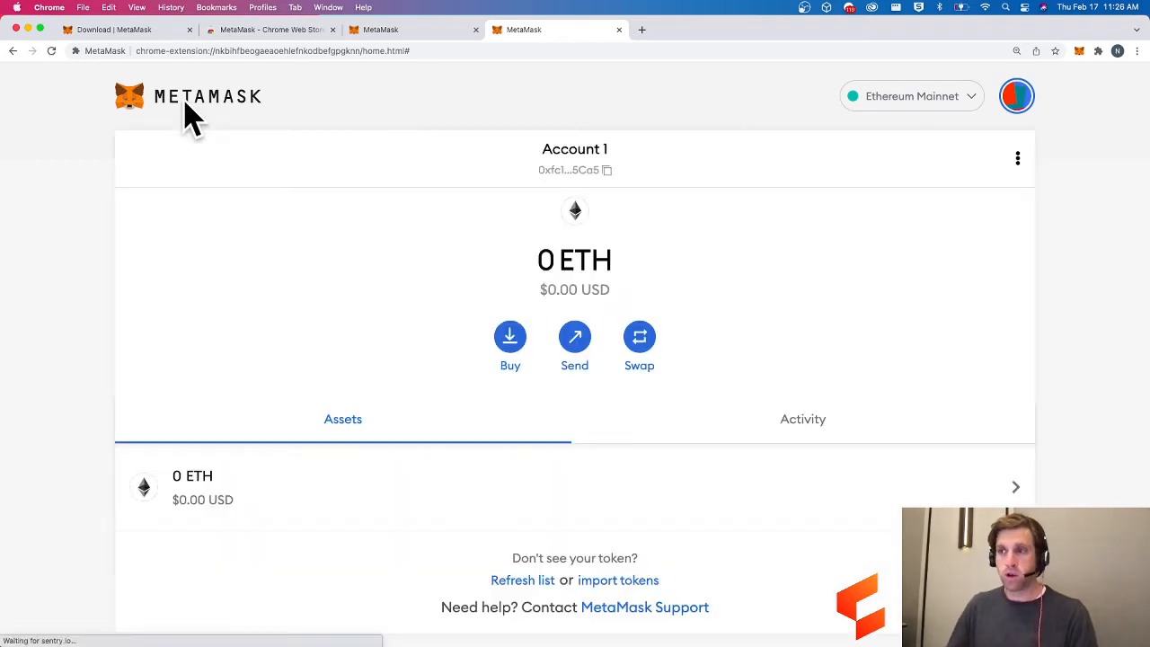
Open the MetaMask support site from the account options, and return to the wallet.
left_click(1017, 98)
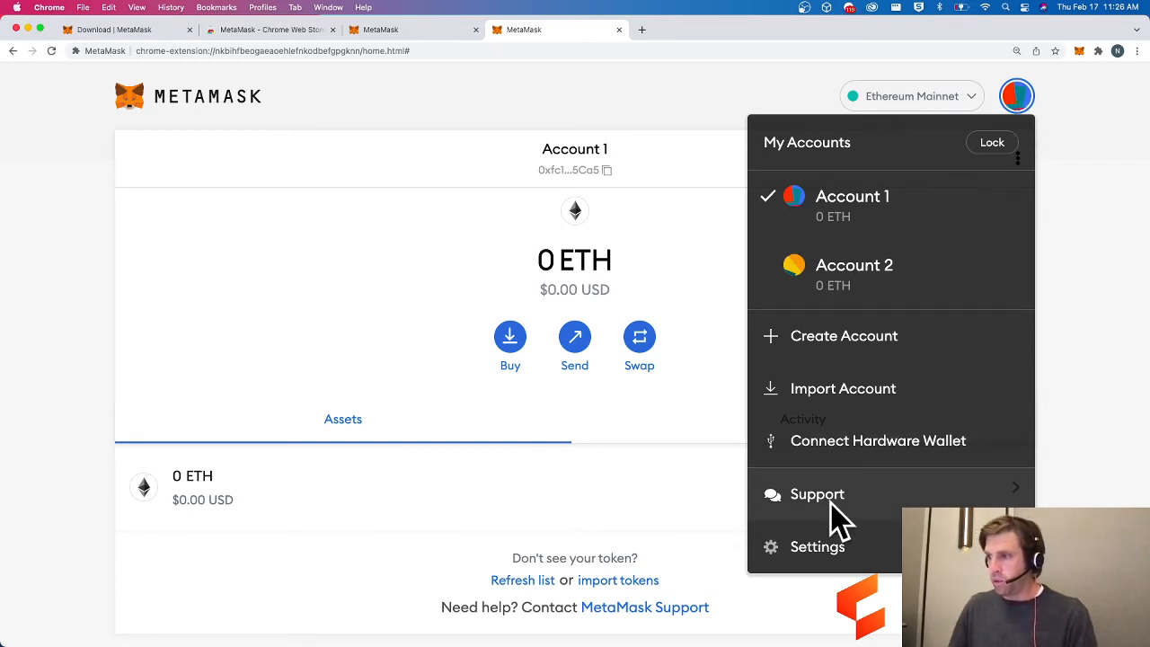
left_click(908, 500)
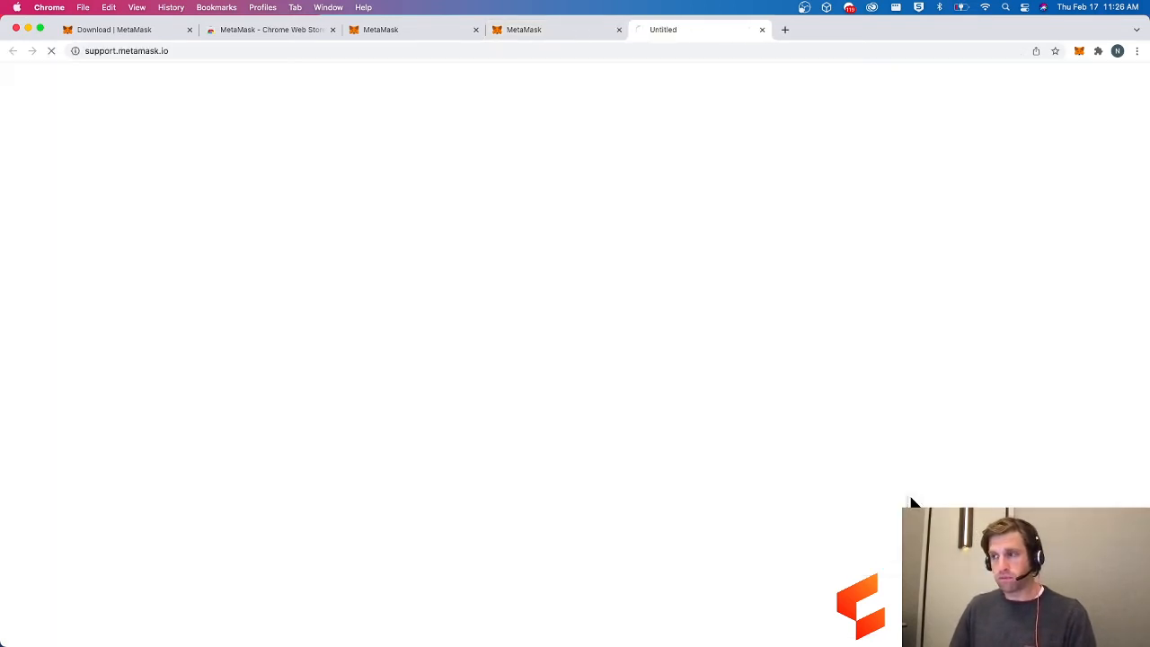
left_click(574, 33)
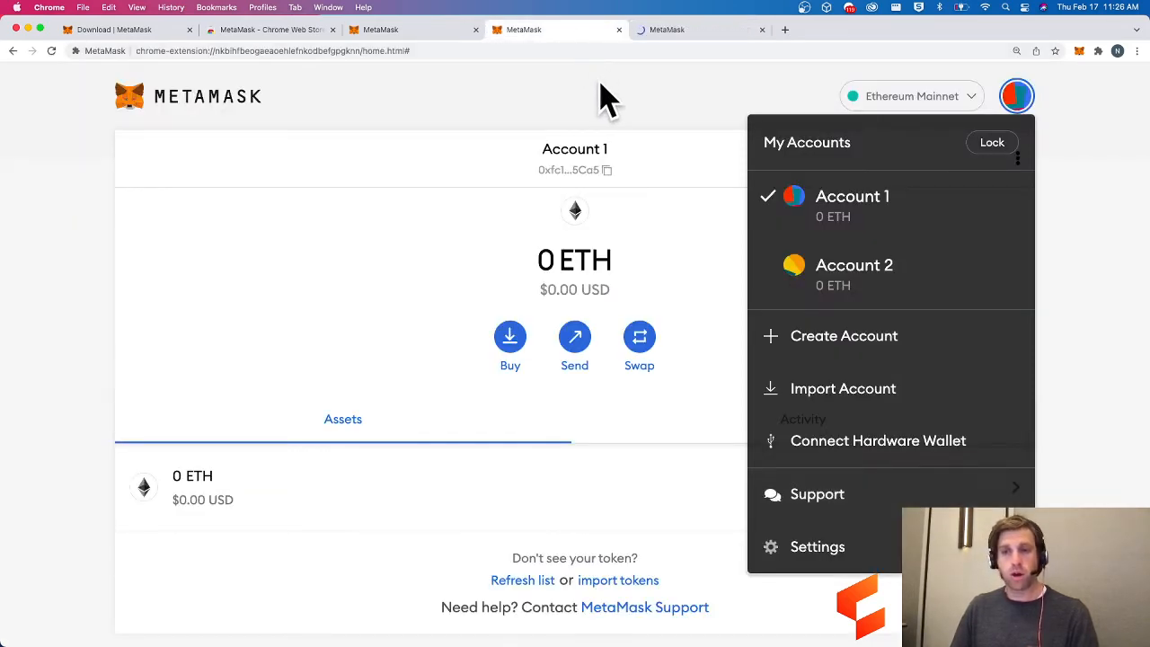
Open the wallet's General settings and examine the Currency Conversion option.
left_click(821, 559)
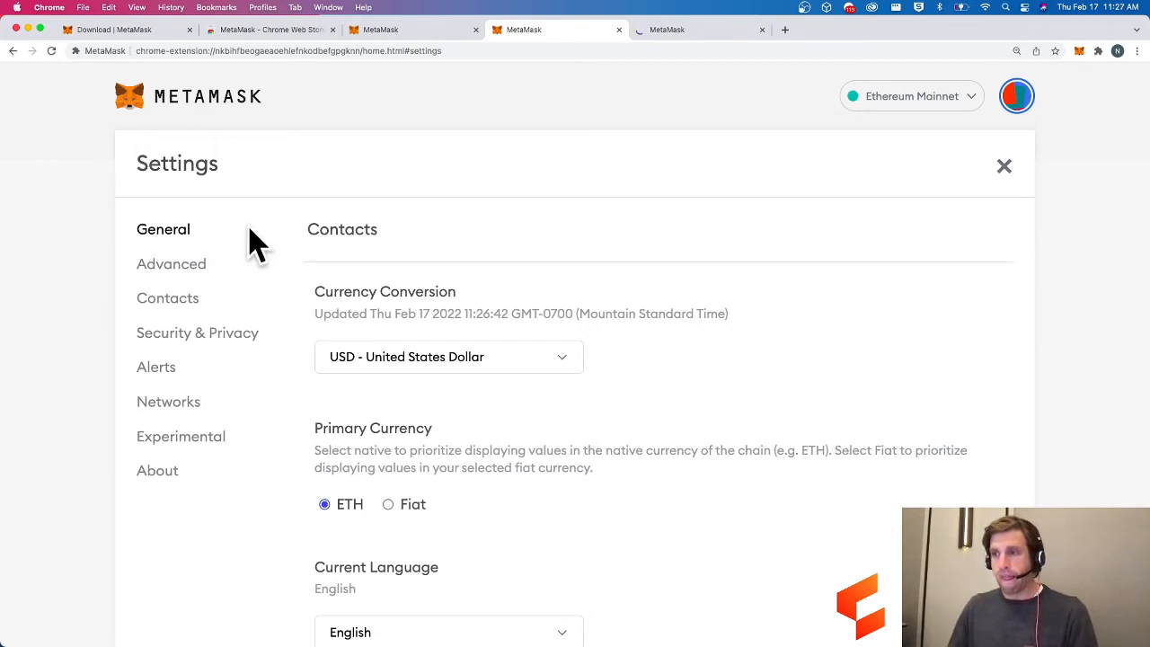
scroll(485, 249, "down", 2)
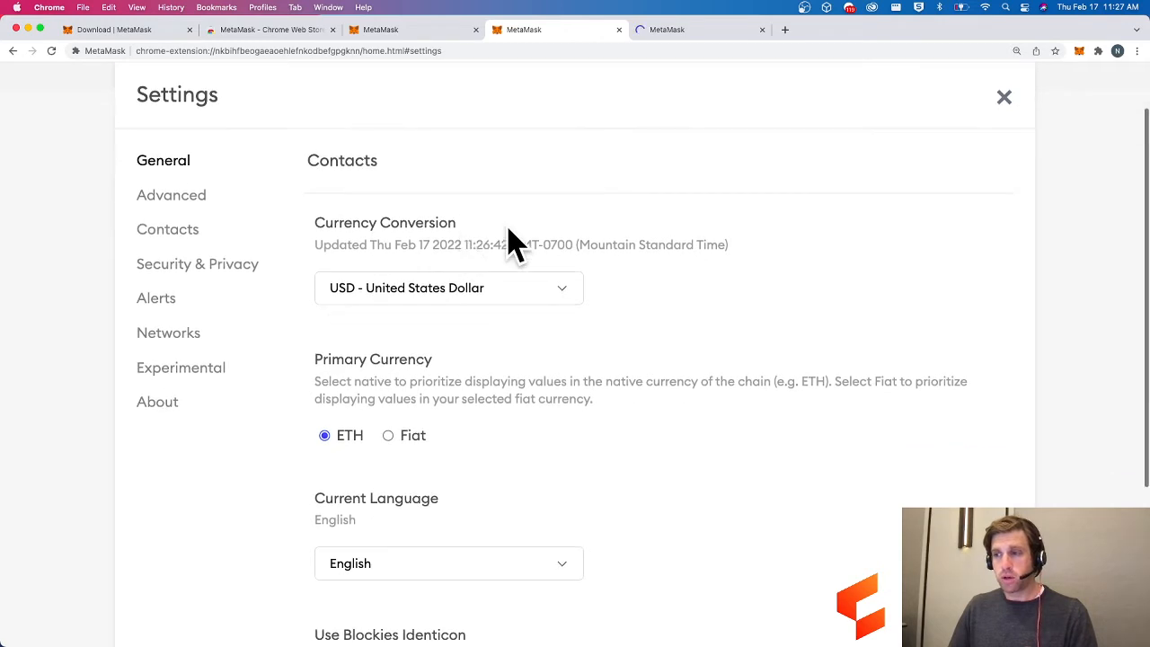
left_click_drag(315, 221, 458, 225)
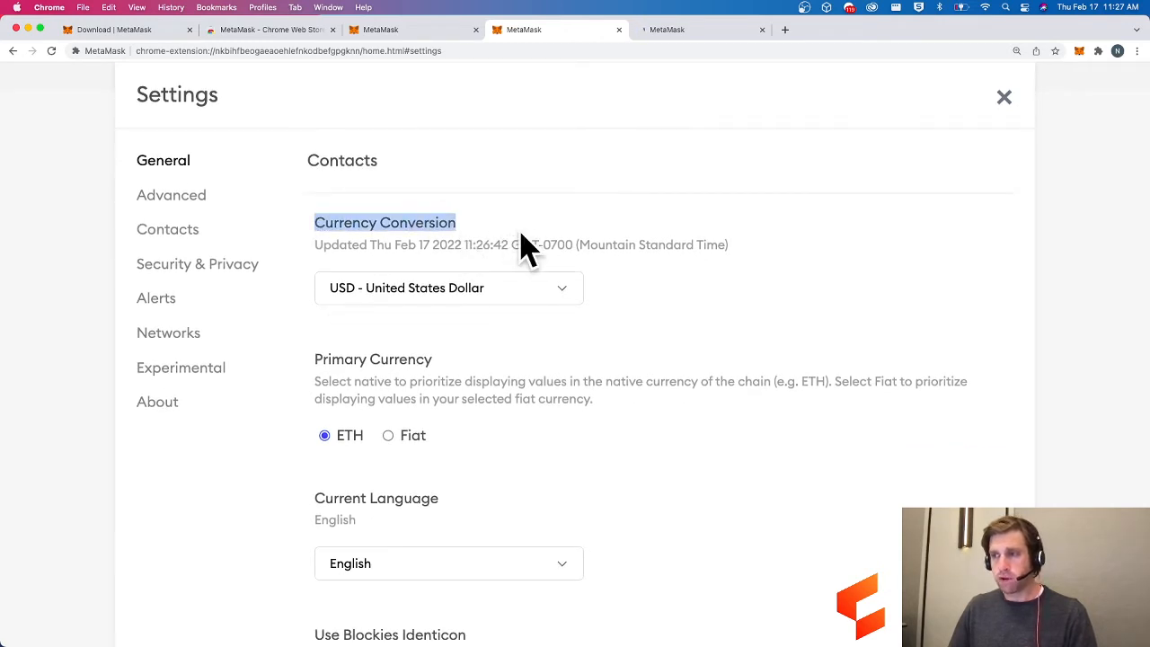
scroll(539, 234, "down", 2)
left_click(561, 212)
left_click(685, 220)
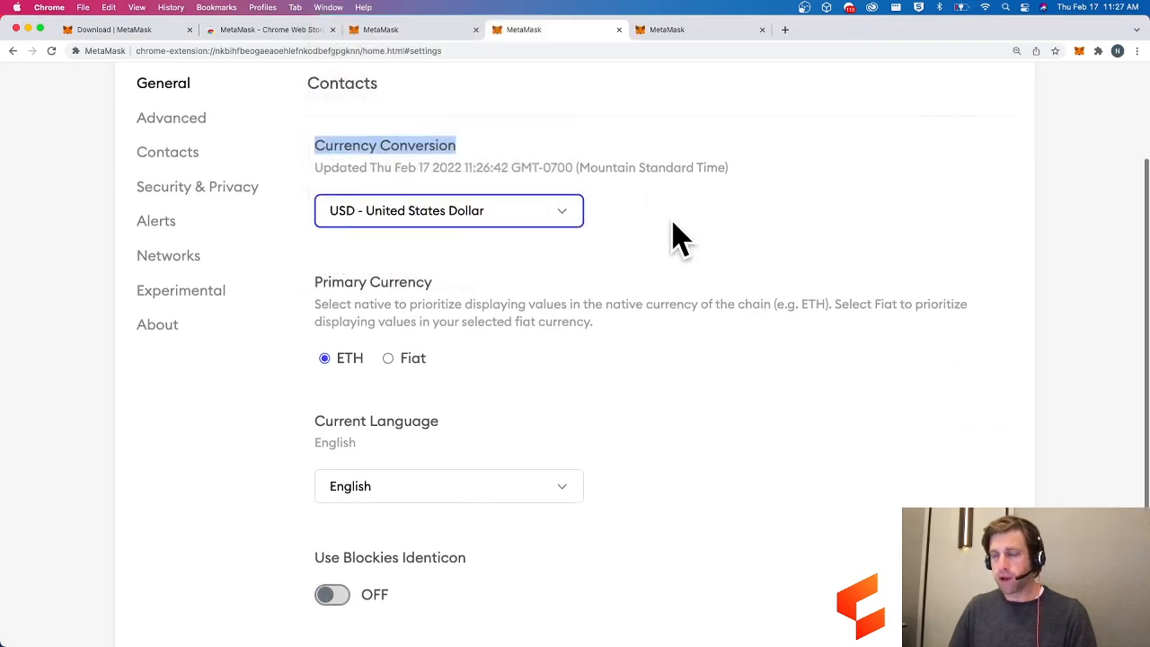
scroll(680, 238, "up", 2)
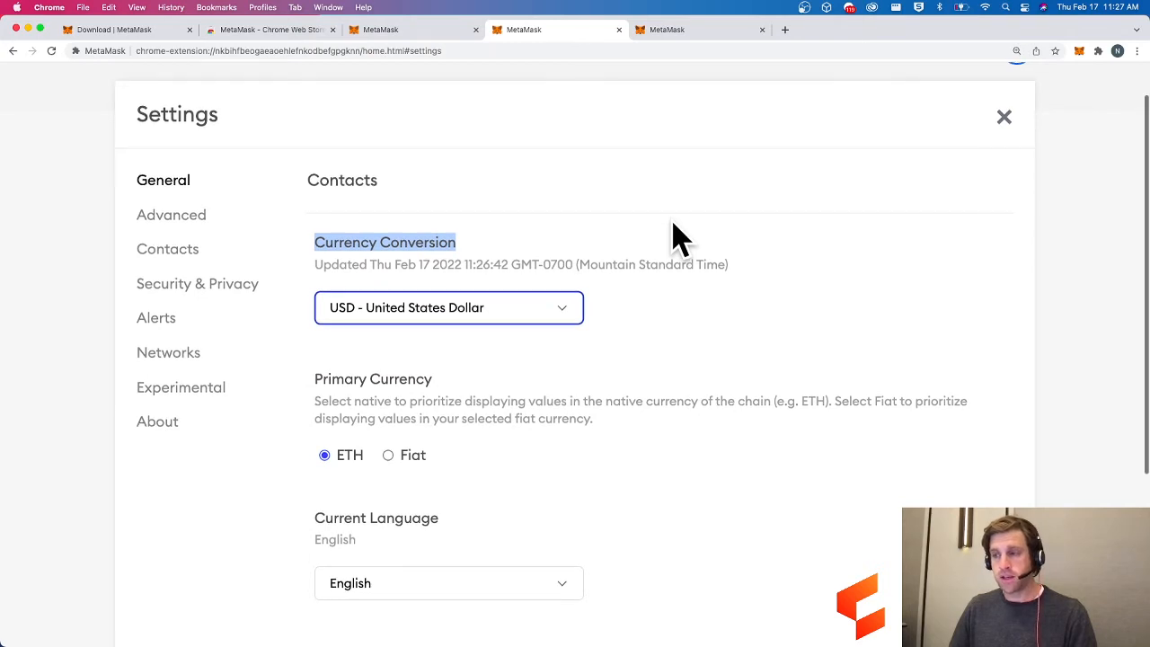
Try Fiat as the primary currency, switch it back to ETH, and review the remaining General settings.
scroll(680, 238, "down", 4)
left_click_drag(314, 203, 434, 205)
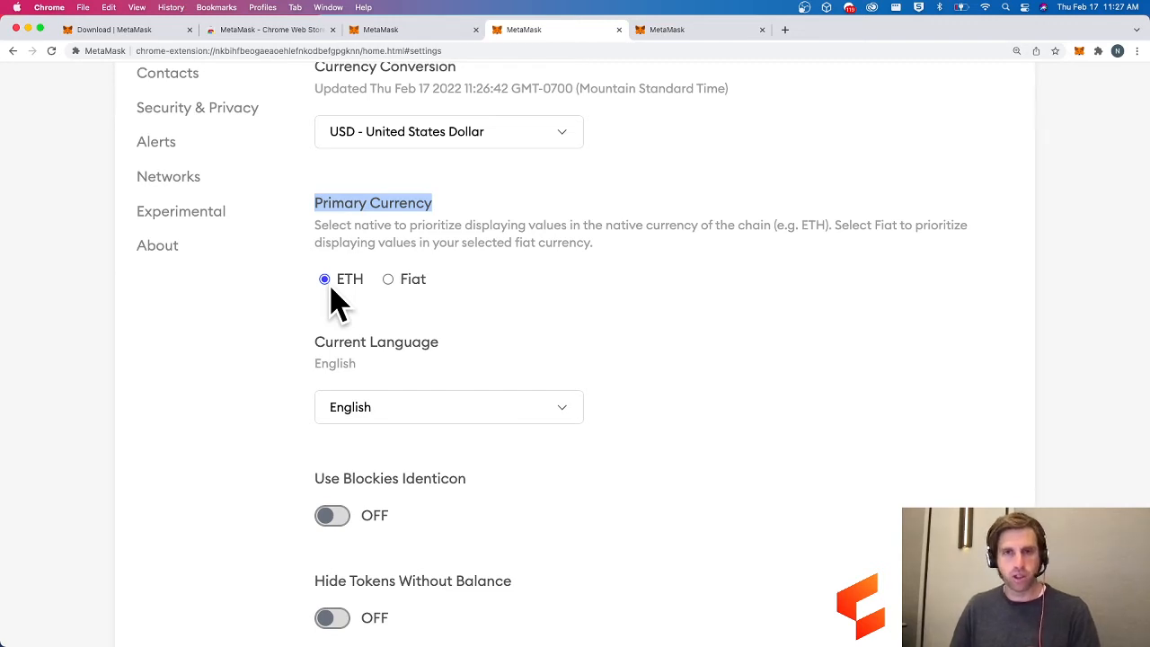
left_click(387, 280)
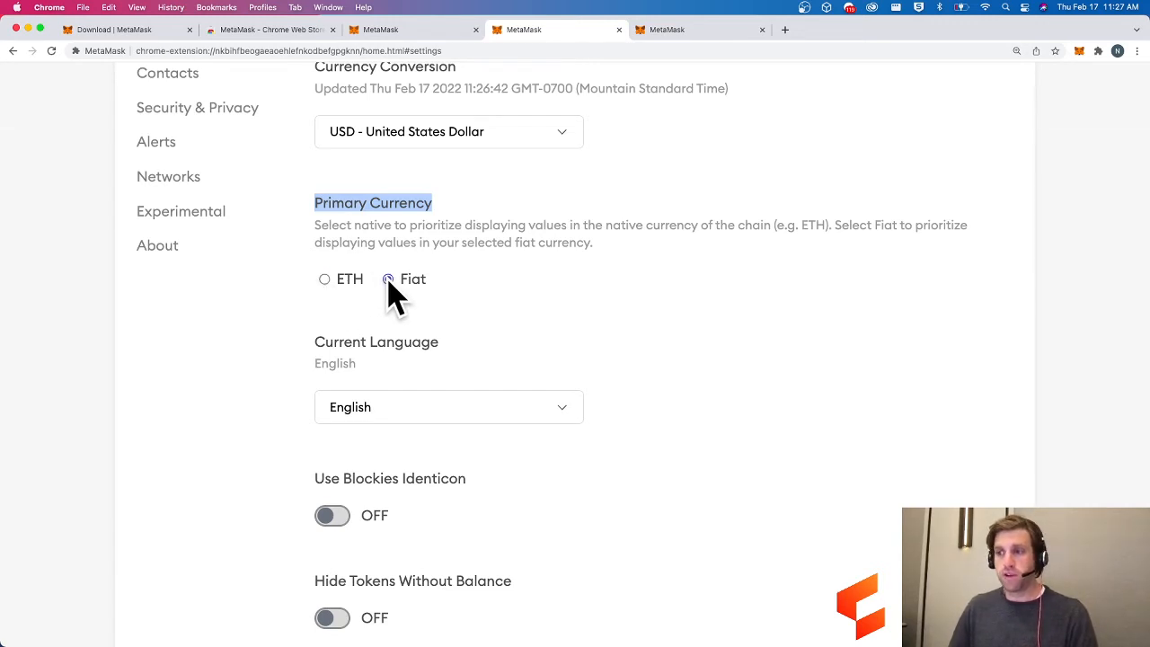
left_click(324, 280)
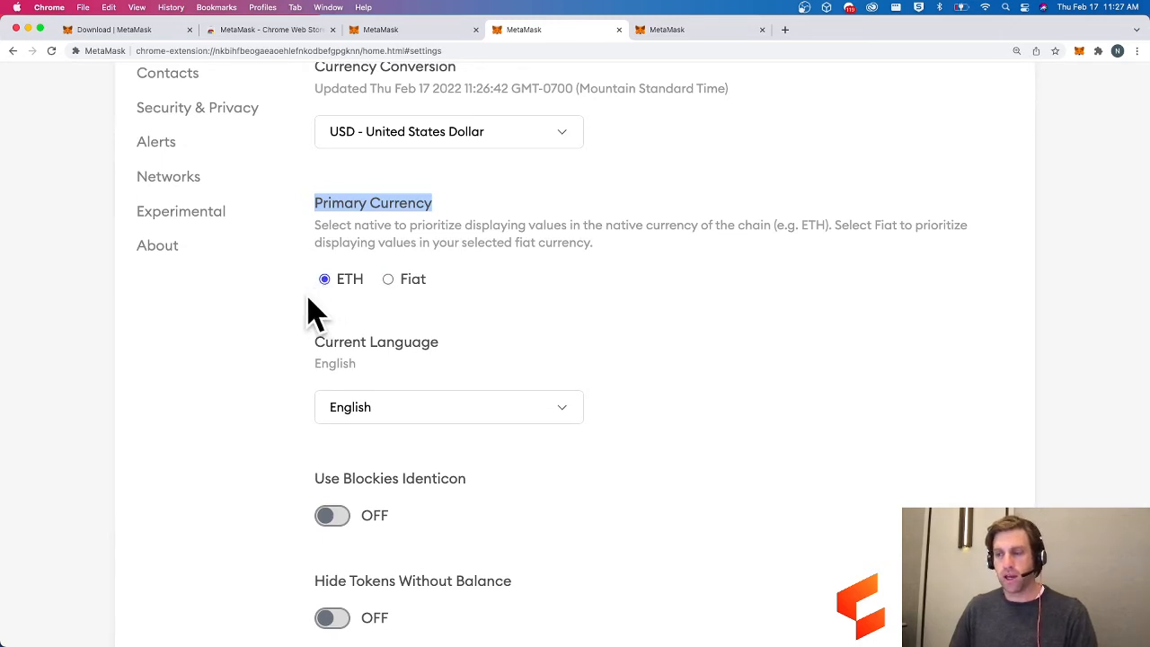
scroll(305, 297, "down", 2)
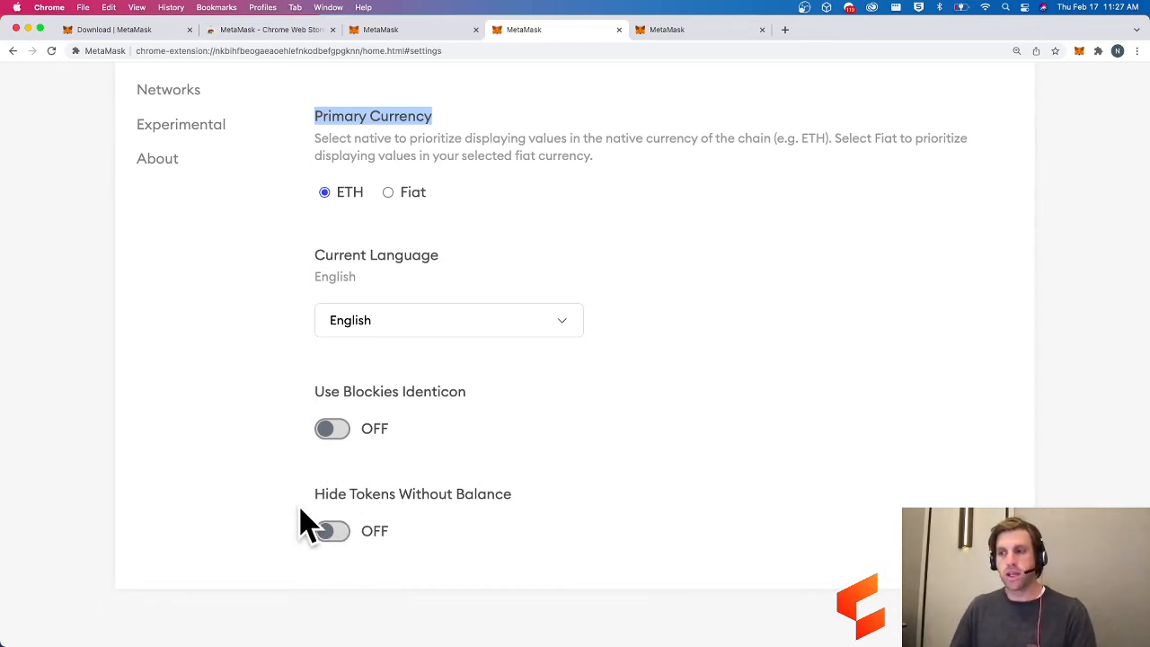
scroll(300, 524, "up", 5)
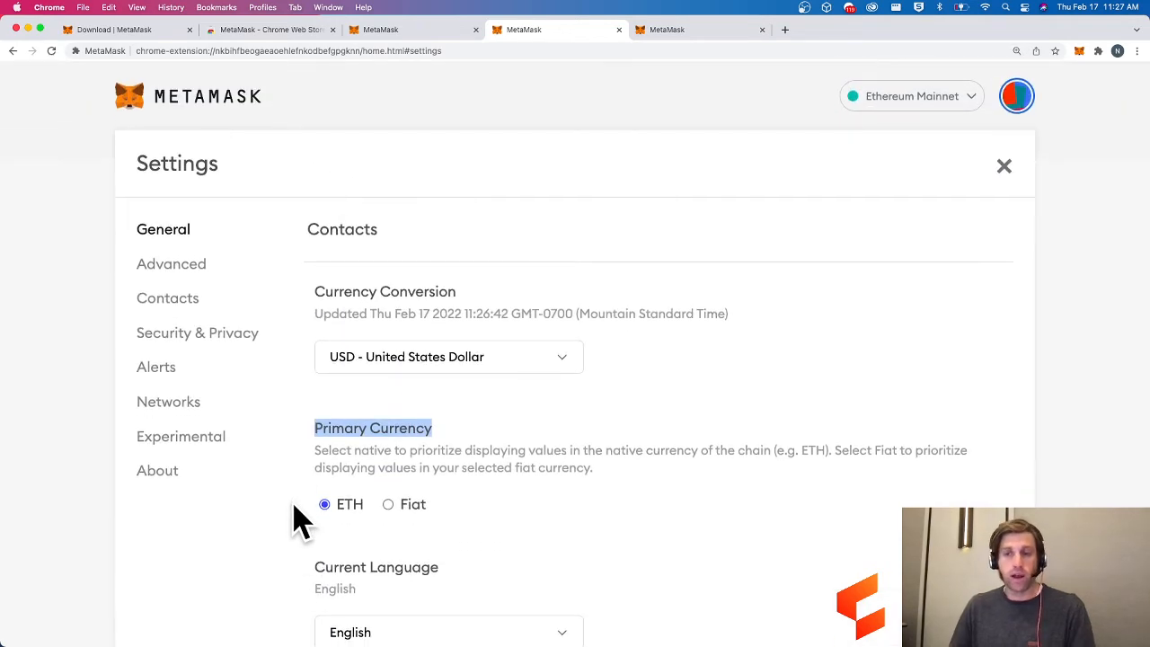
Examine the state logs and mobile sync options in the Advanced settings, and look over the About page.
left_click(169, 265)
scroll(290, 280, "down", 2)
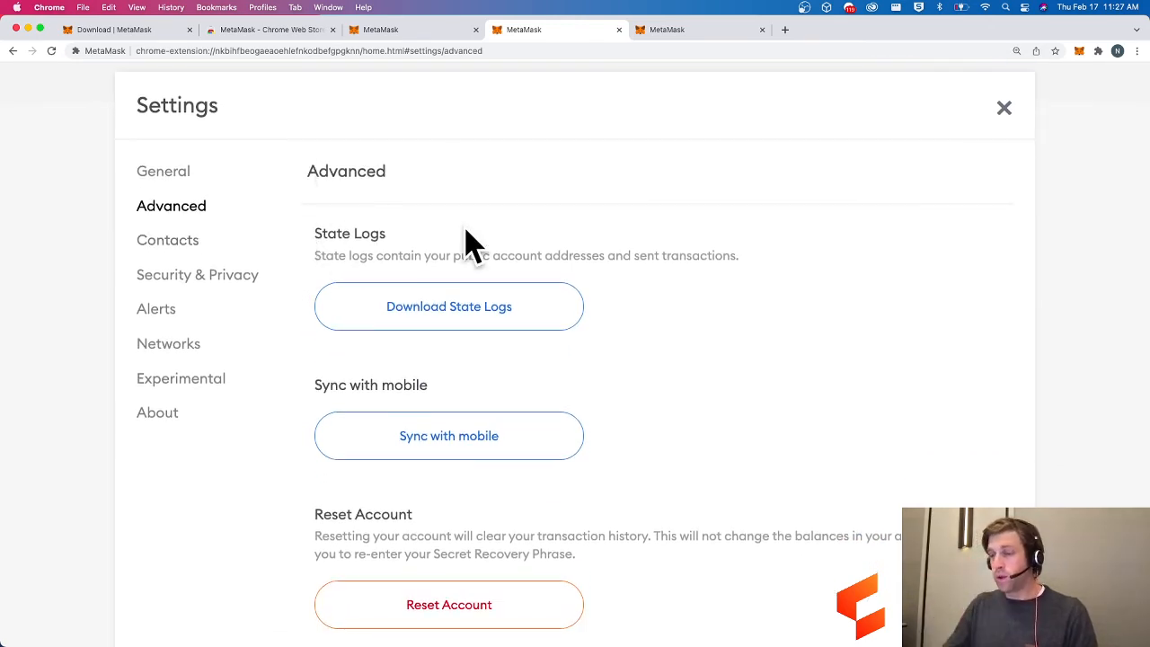
left_click_drag(429, 387, 306, 377)
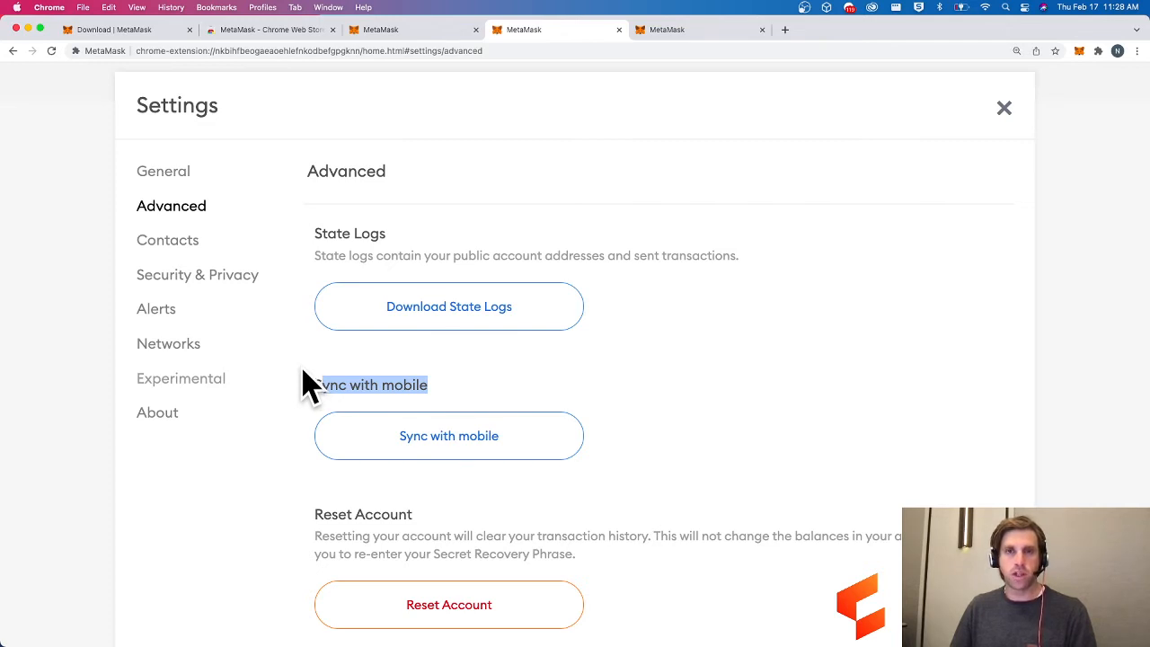
scroll(303, 386, "down", 2)
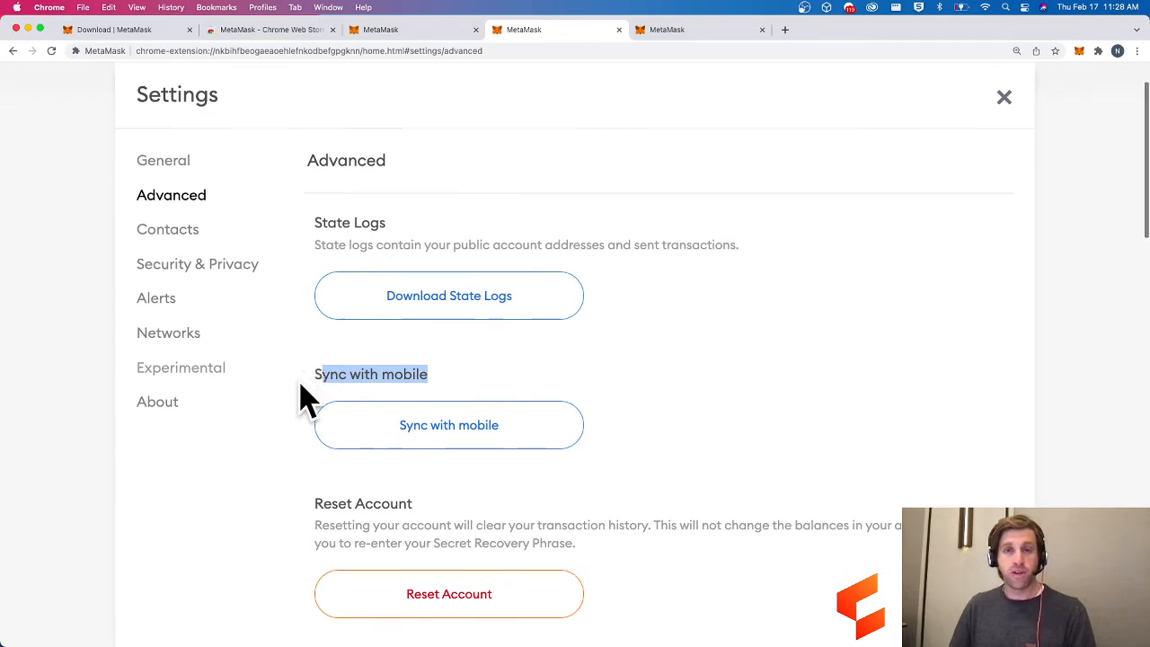
scroll(303, 408, "up", 2)
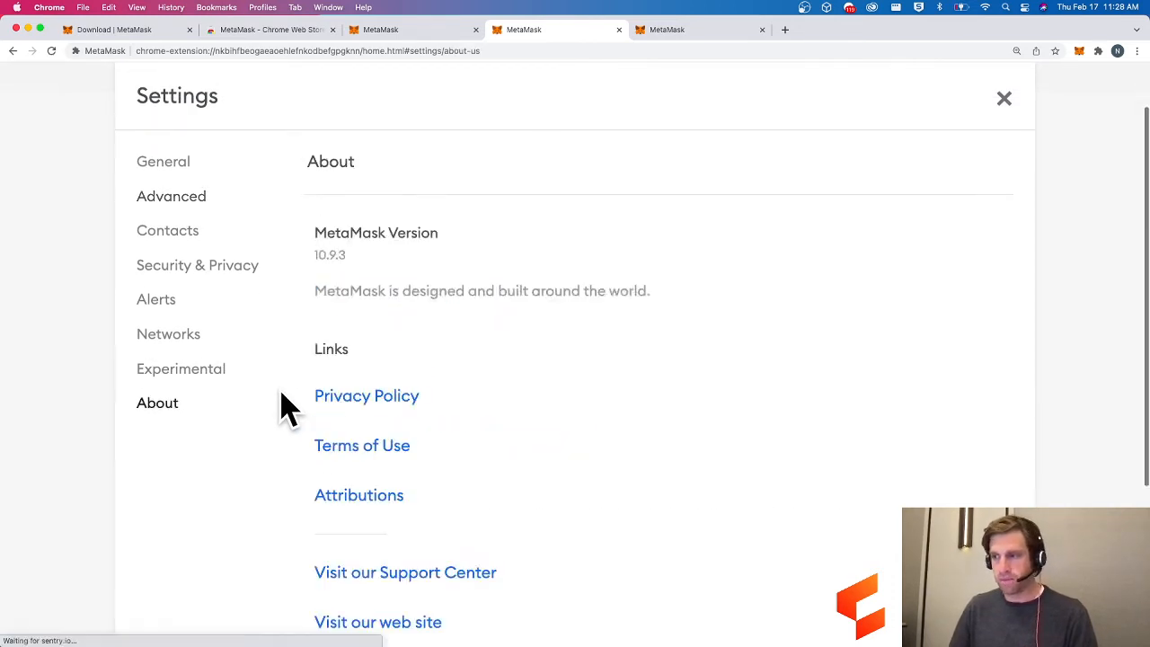
scroll(285, 143, "down", 6)
scroll(184, 175, "up", 2)
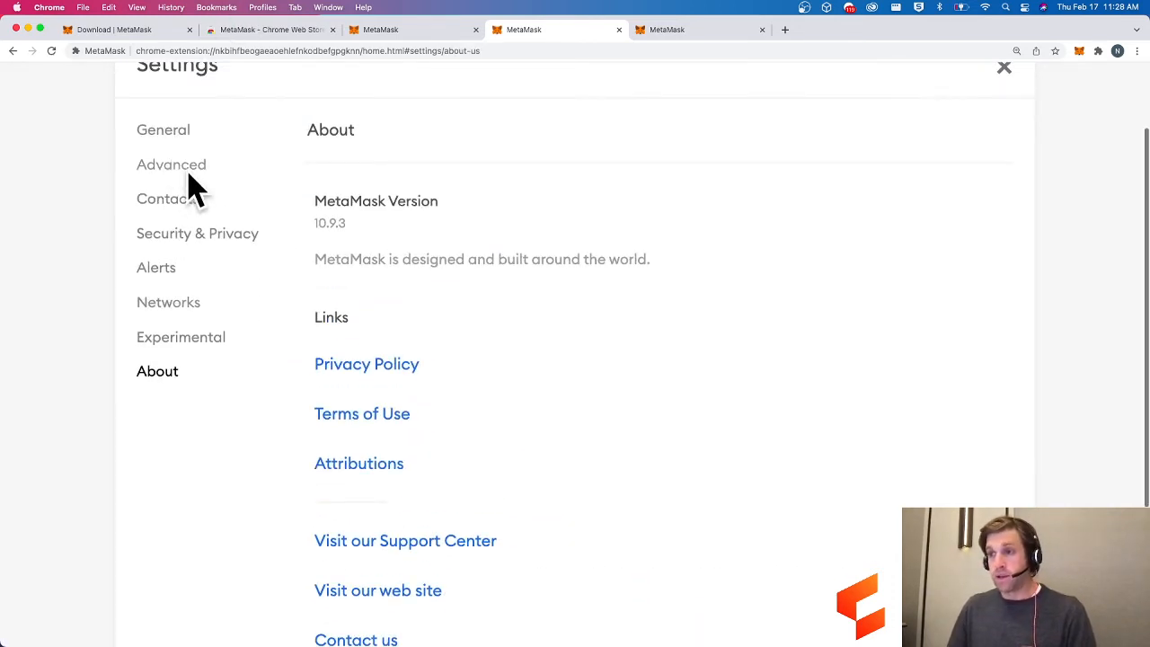
Turn on Show test networks in the Advanced settings.
left_click(185, 166)
scroll(286, 249, "down", 3)
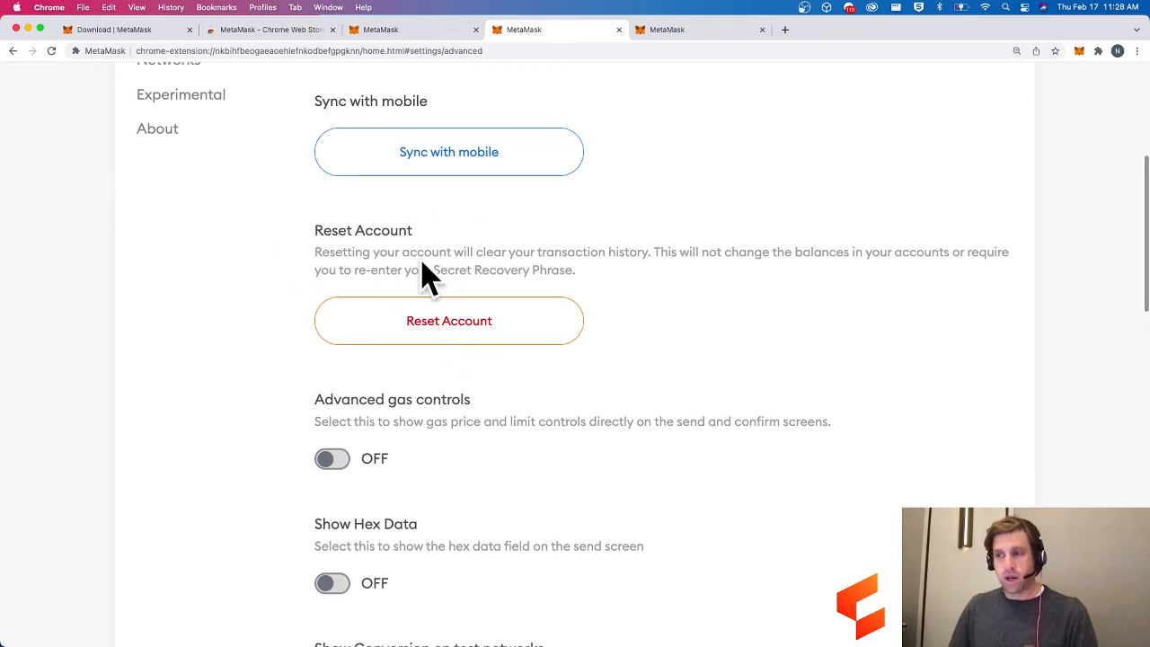
scroll(270, 278, "down", 5)
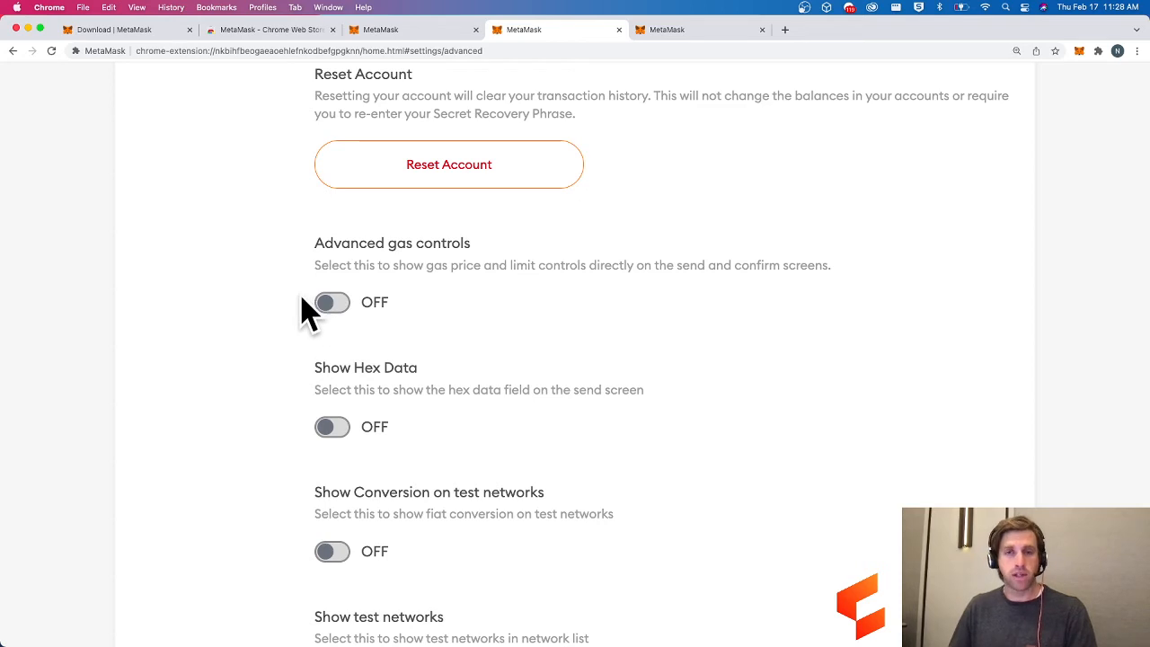
scroll(295, 296, "down", 1)
scroll(292, 296, "down", 3)
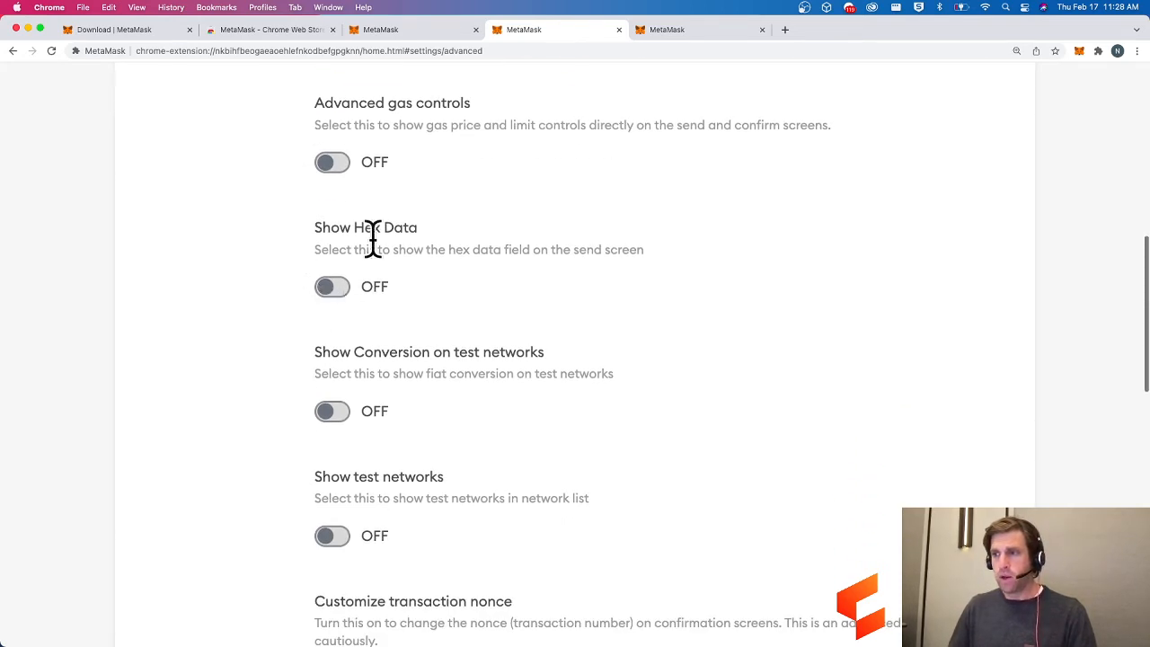
scroll(360, 261, "down", 3)
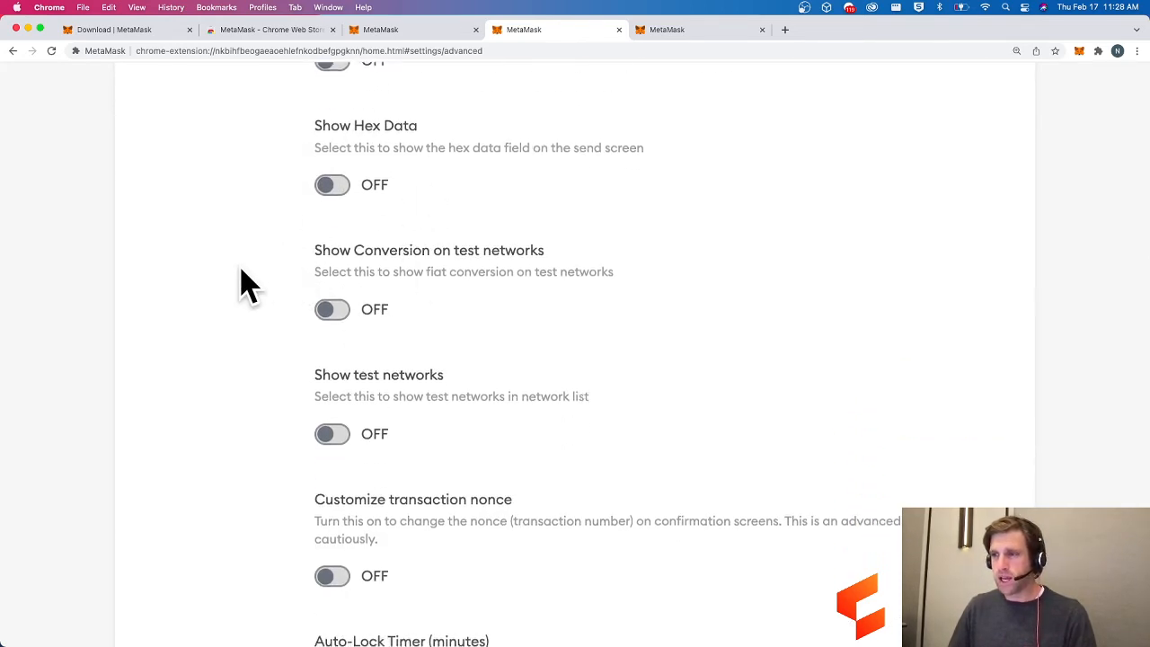
scroll(235, 284, "down", 2)
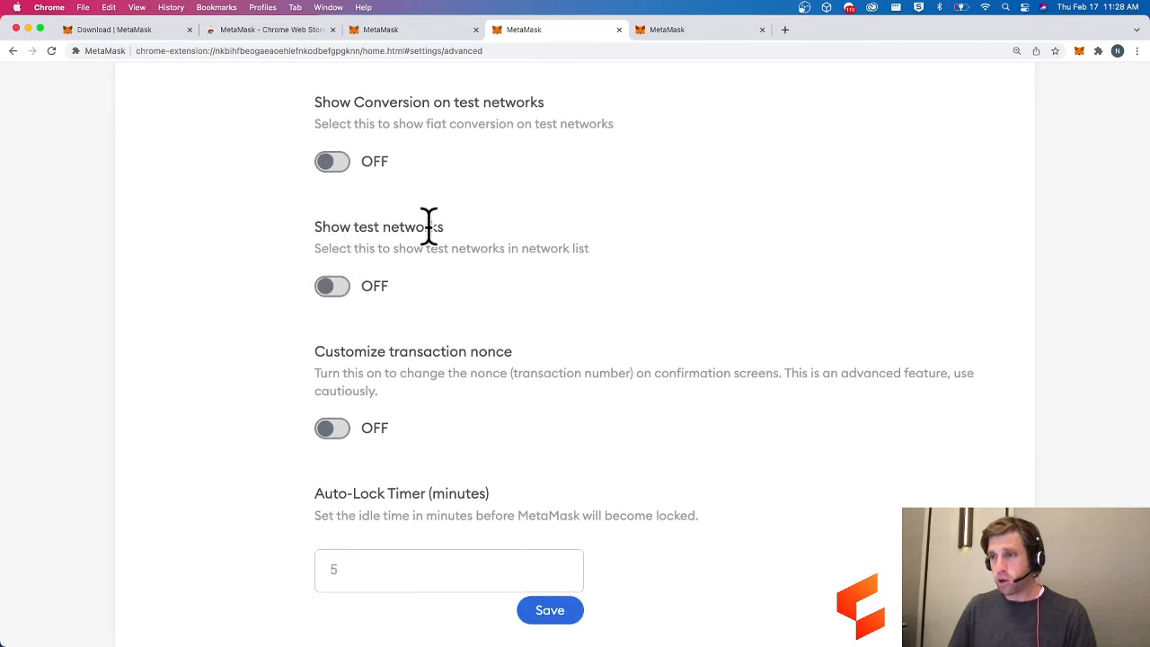
left_click(333, 287)
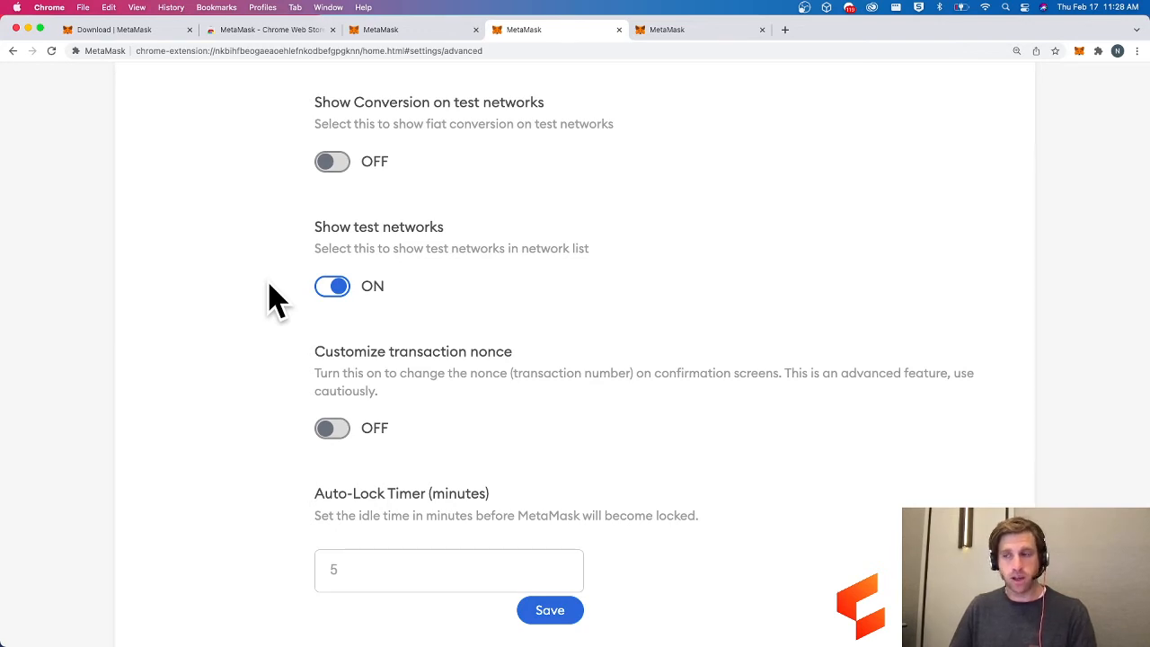
Review the remaining Advanced settings, from the transaction nonce and auto-lock timer to the Secret Recovery Phrase backup reminder.
scroll(274, 301, "down", 2)
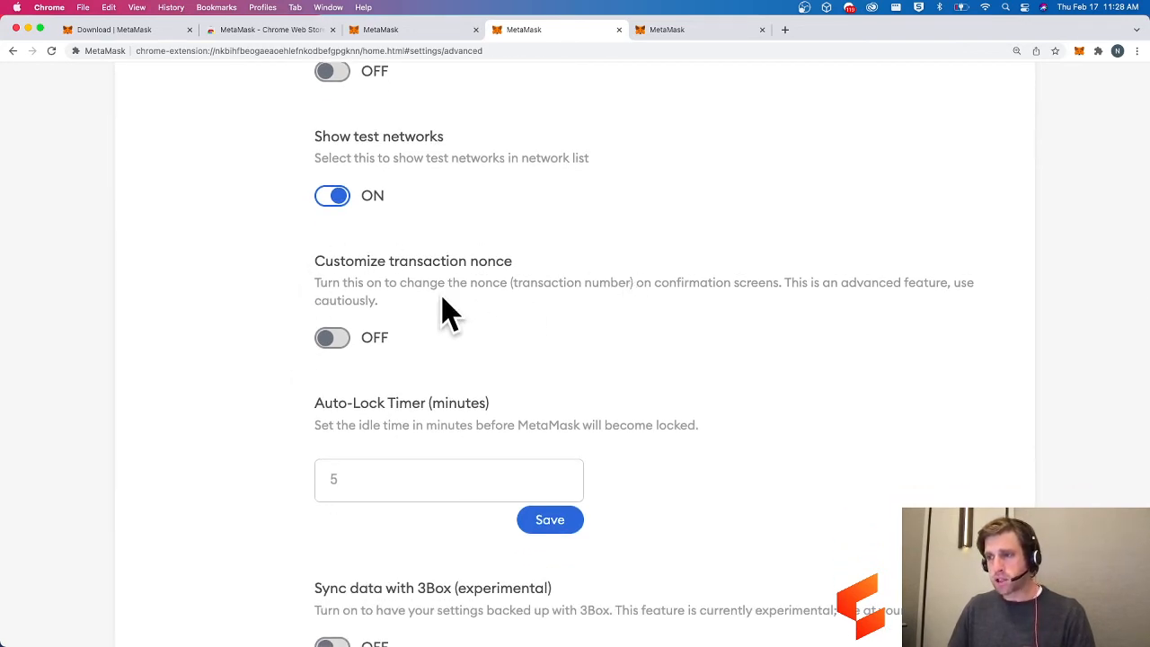
scroll(449, 312, "down", 10)
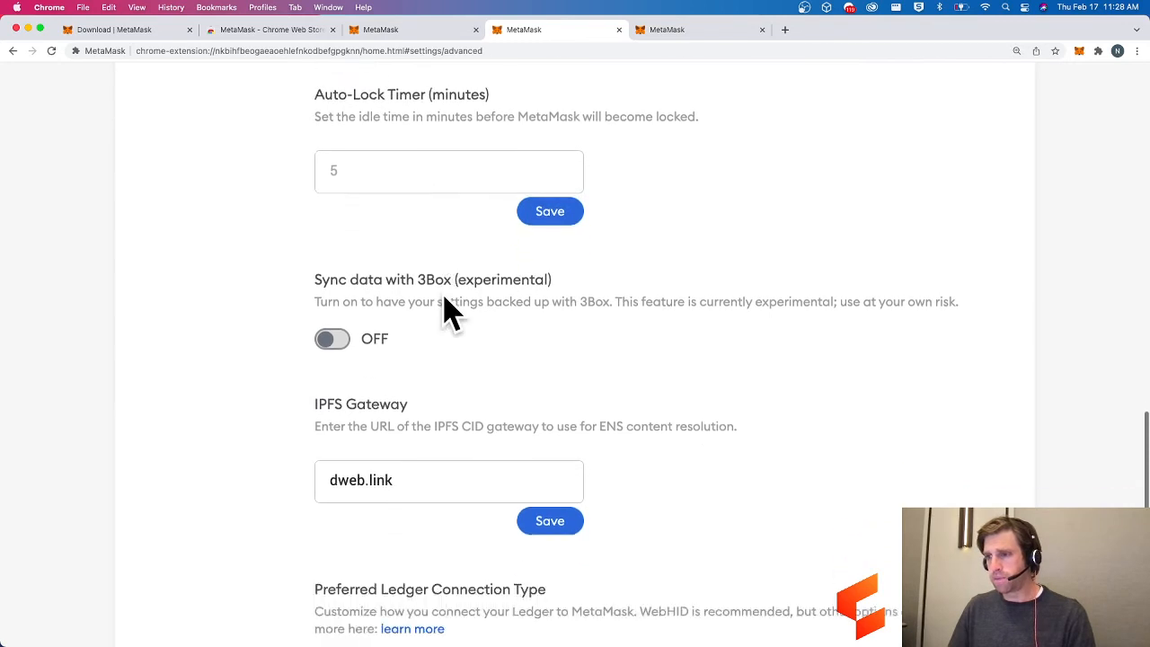
scroll(446, 305, "down", 3)
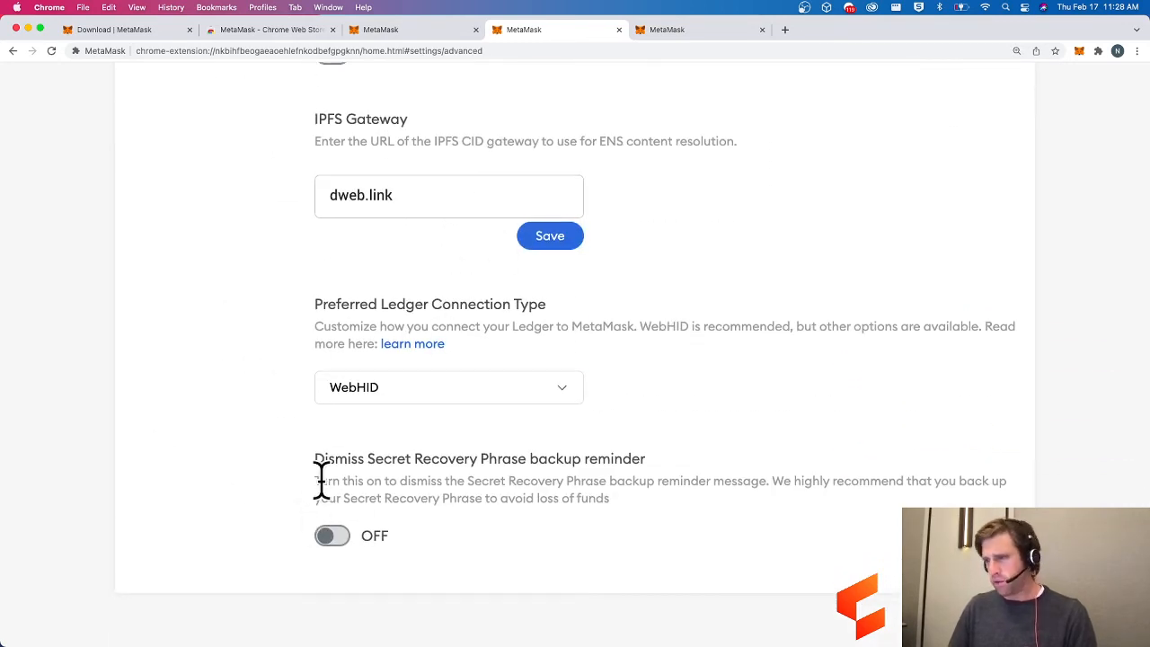
left_click_drag(316, 460, 688, 470)
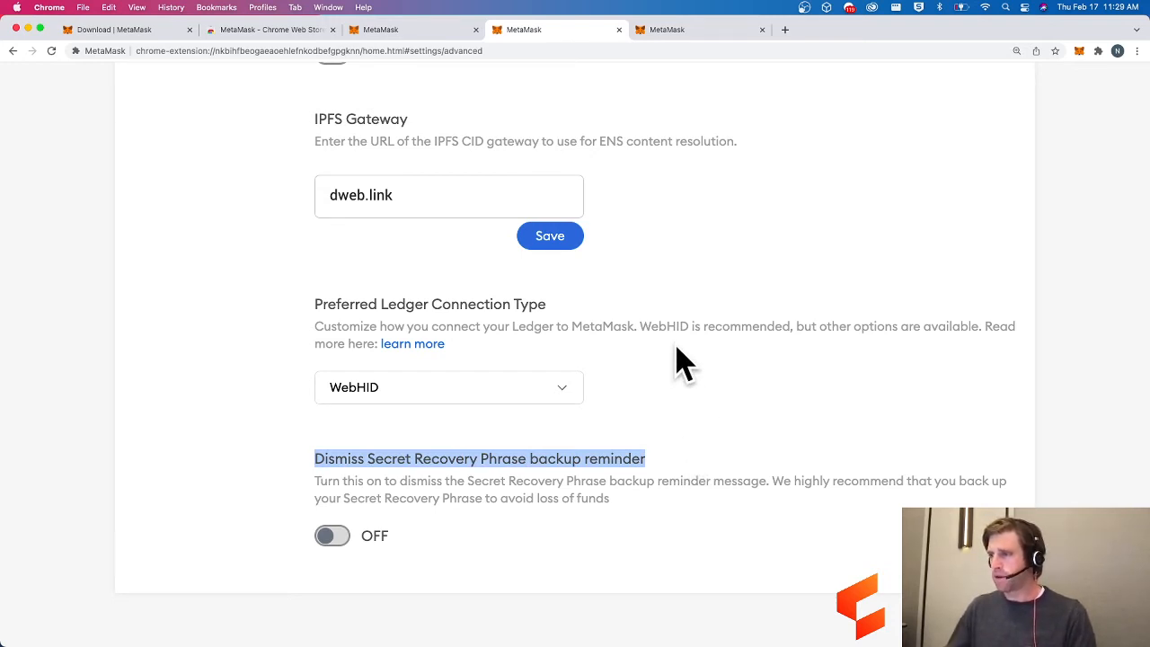
left_click(302, 453)
scroll(202, 404, "up", 3)
scroll(200, 403, "up", 2)
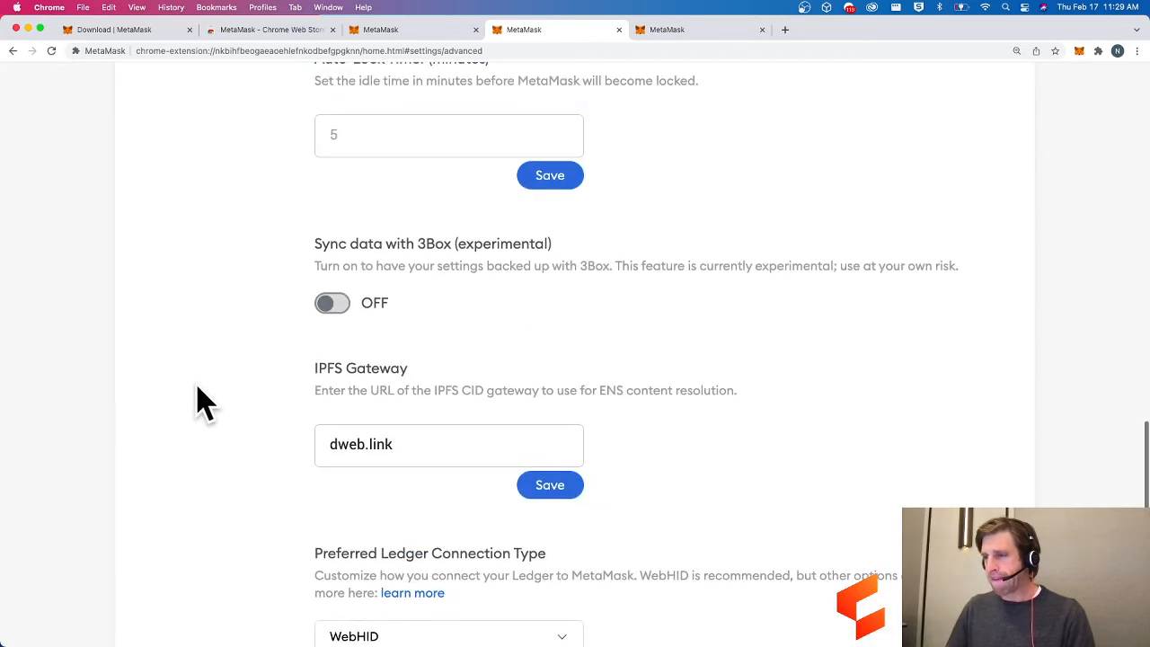
scroll(199, 404, "down", 5)
scroll(199, 403, "up", 15)
Try out a new contact entry with username Collective Shift and address collectiveshift.eth, and return to the contact list without saving it.
left_click(190, 302)
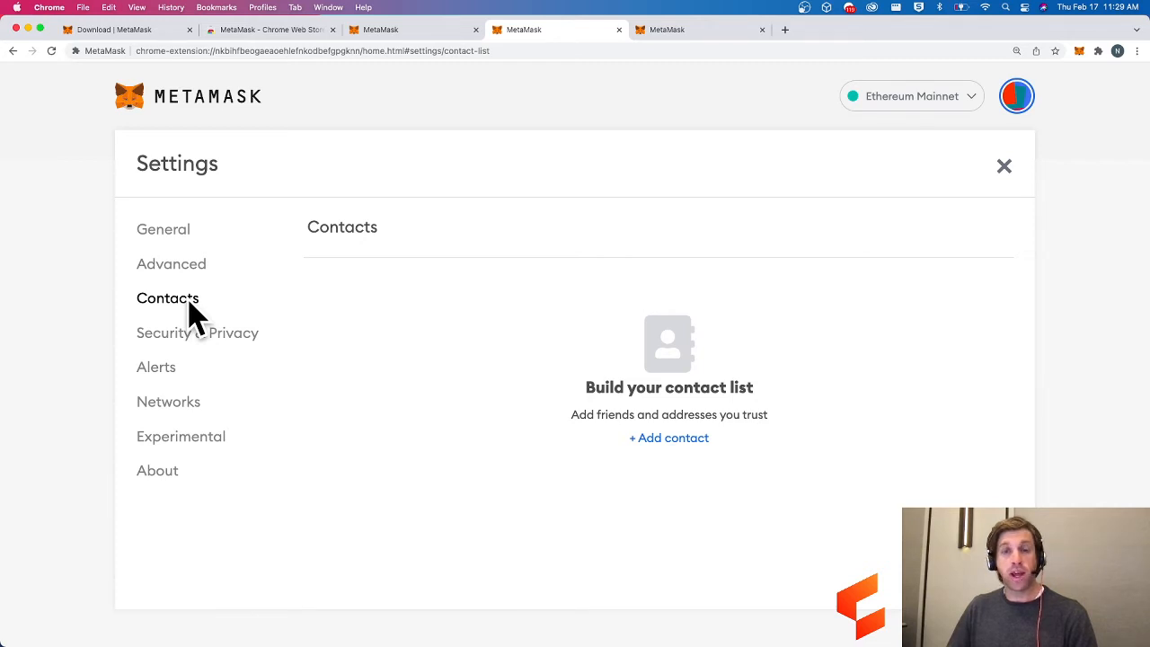
left_click(689, 438)
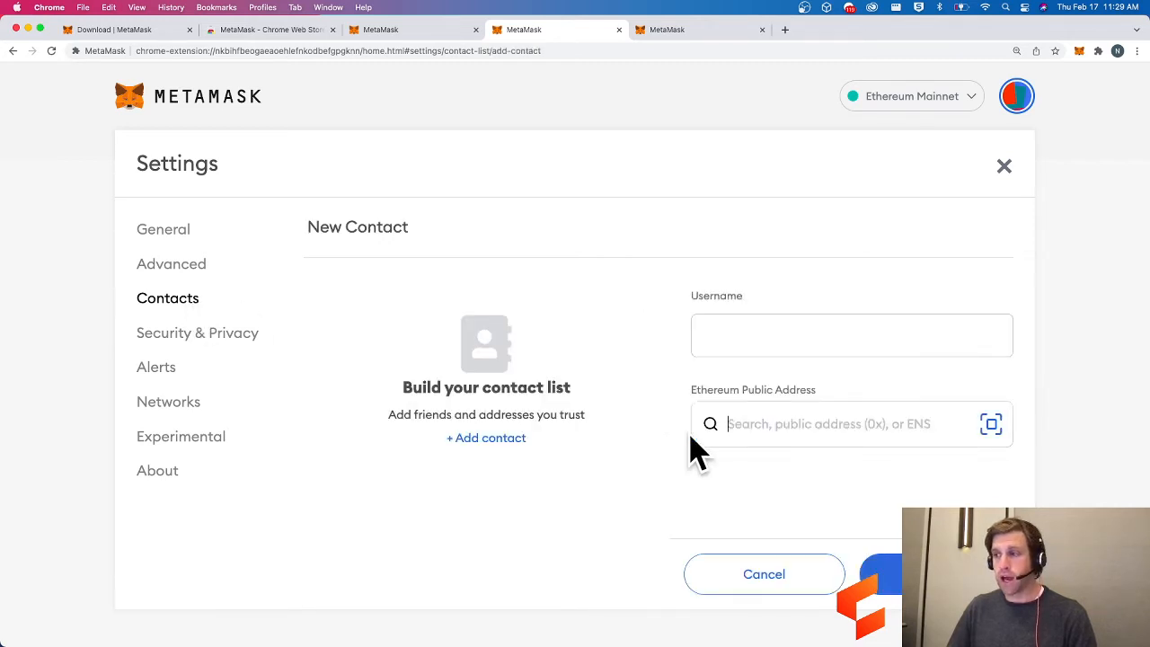
left_click(738, 337)
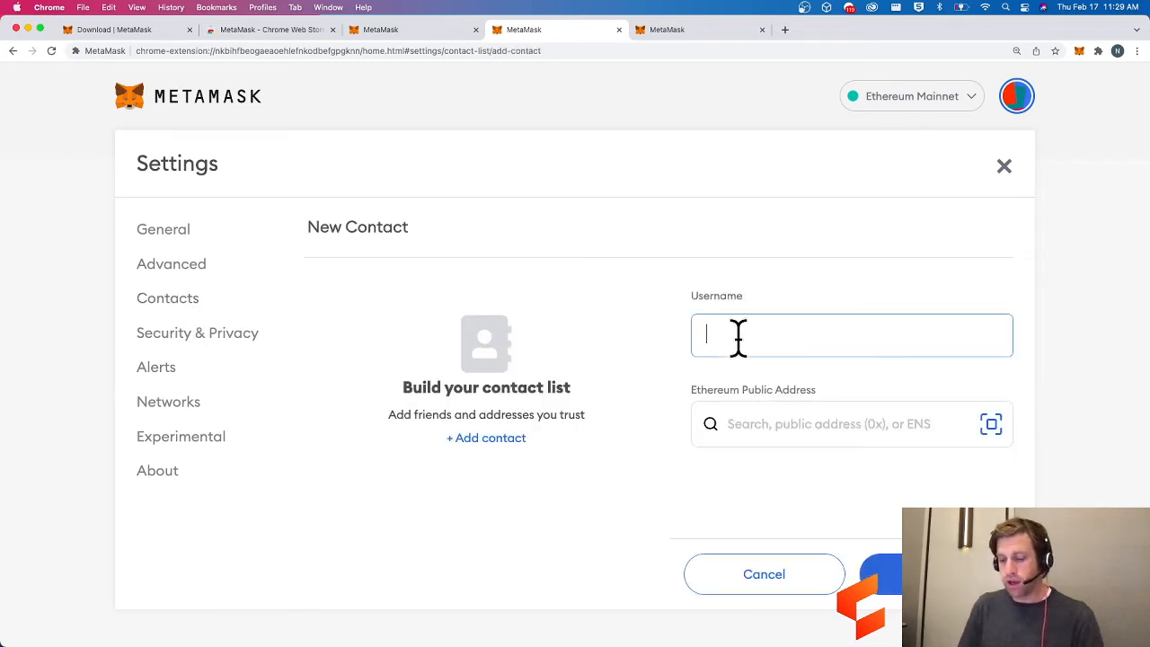
type("Coll")
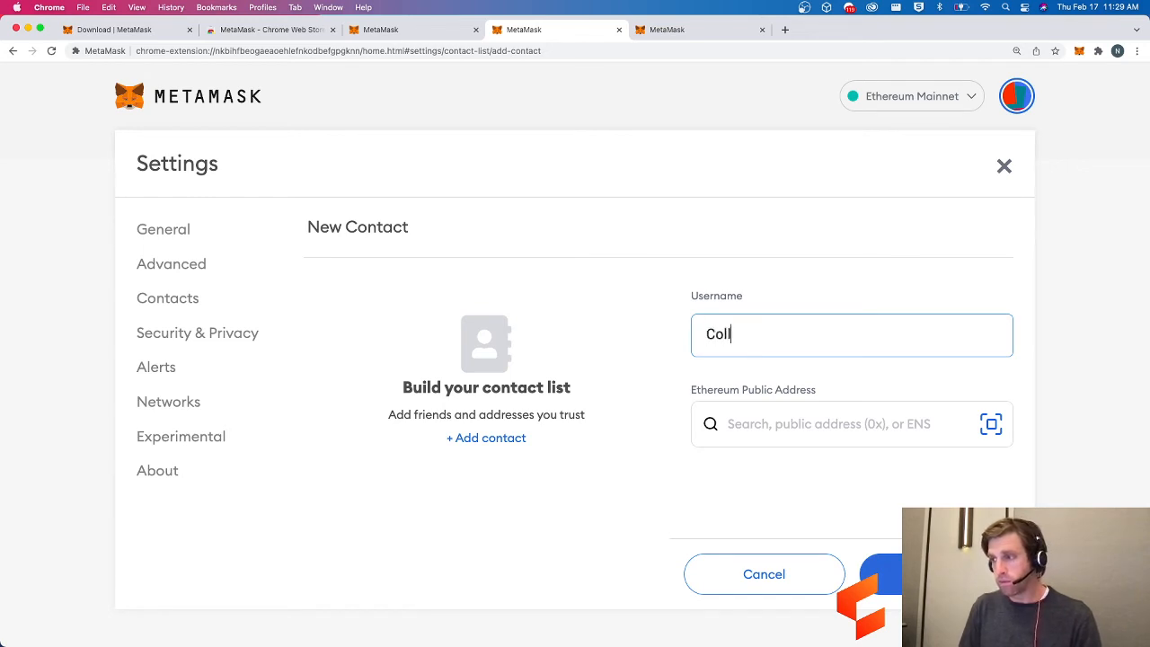
type("ective Shift")
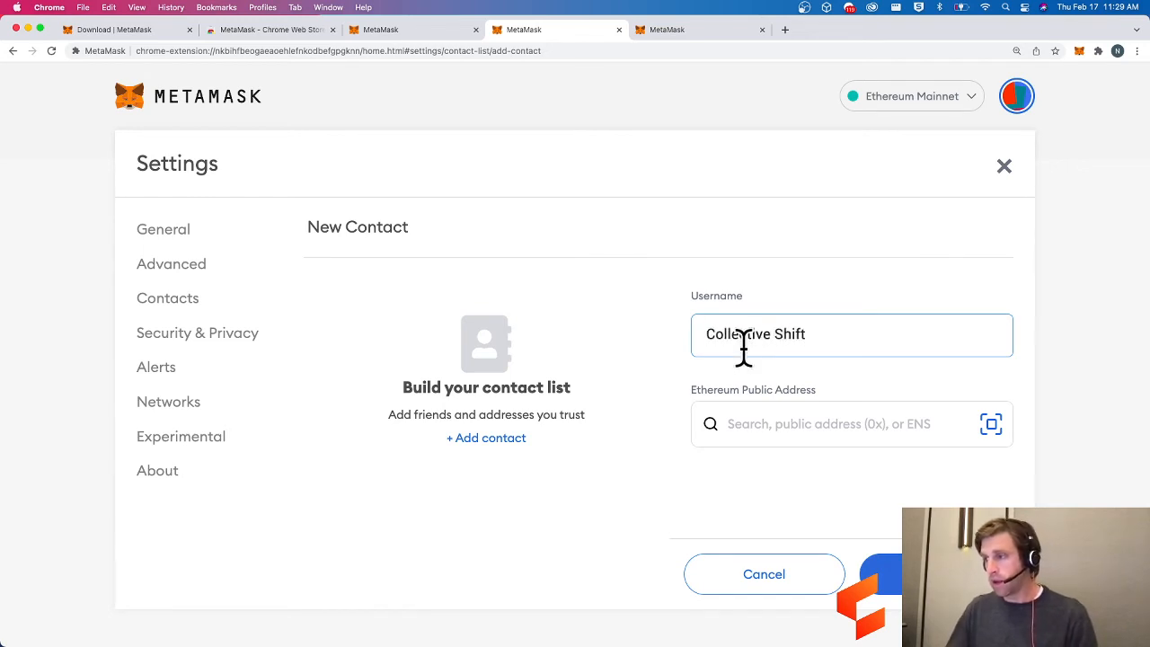
left_click(795, 428)
type("collectiveshift.")
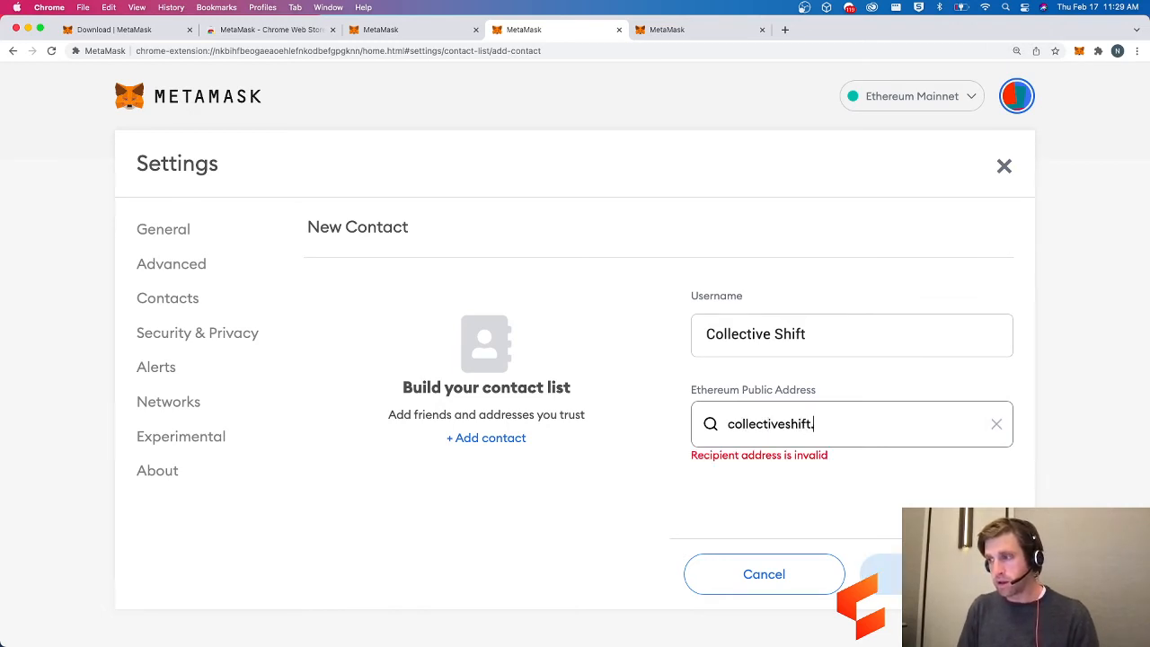
type("eth")
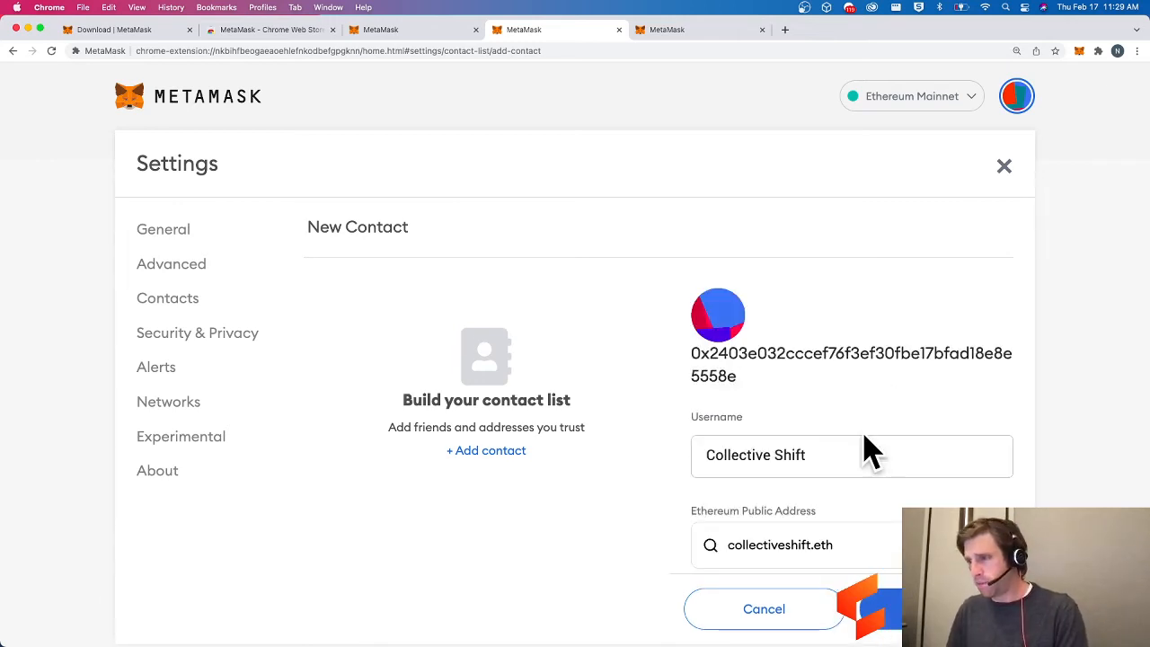
scroll(867, 452, "down", 1)
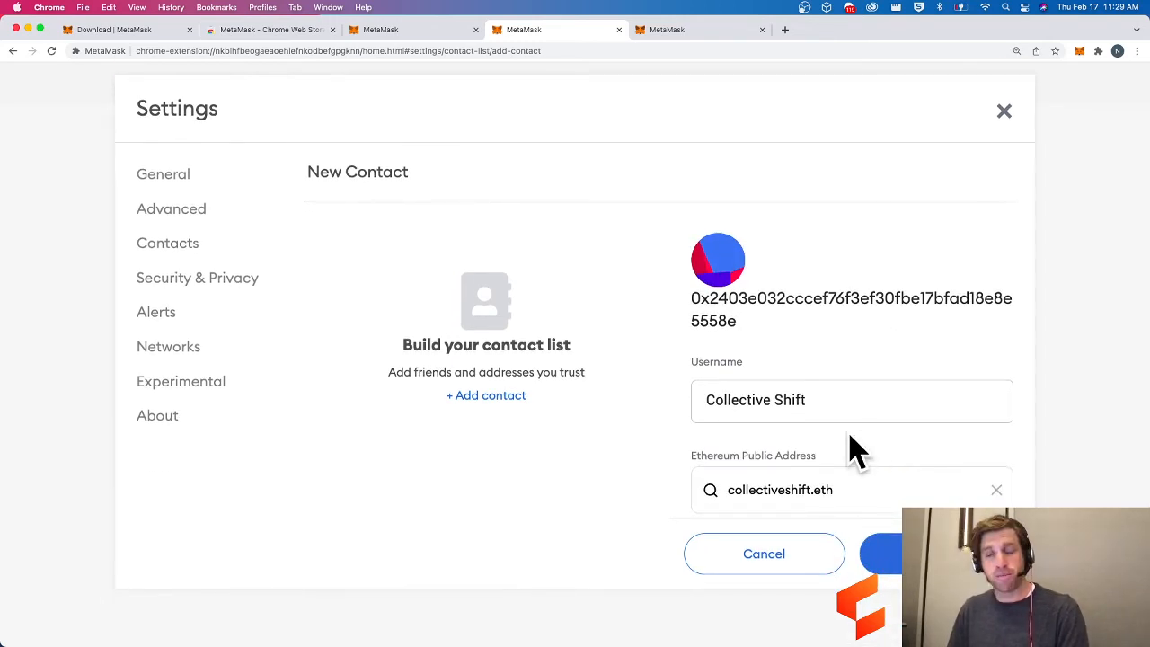
left_click(190, 244)
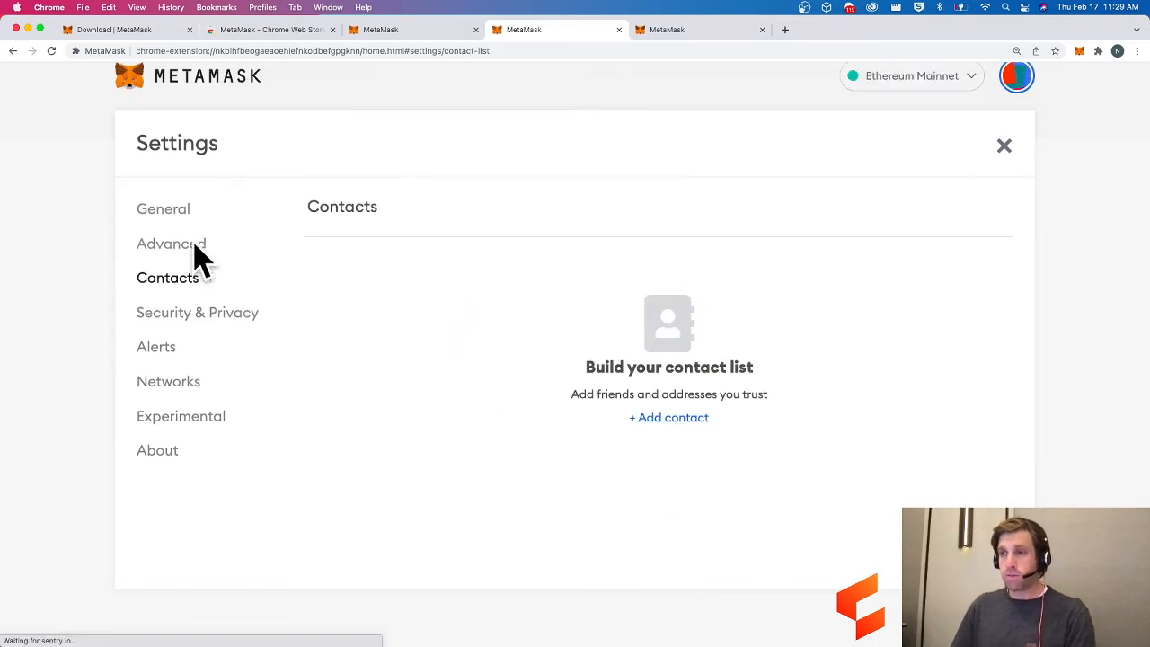
Reveal the Secret Recovery Phrase from the Security & Privacy settings by entering the wallet password, and return to the wallet home page.
left_click(197, 320)
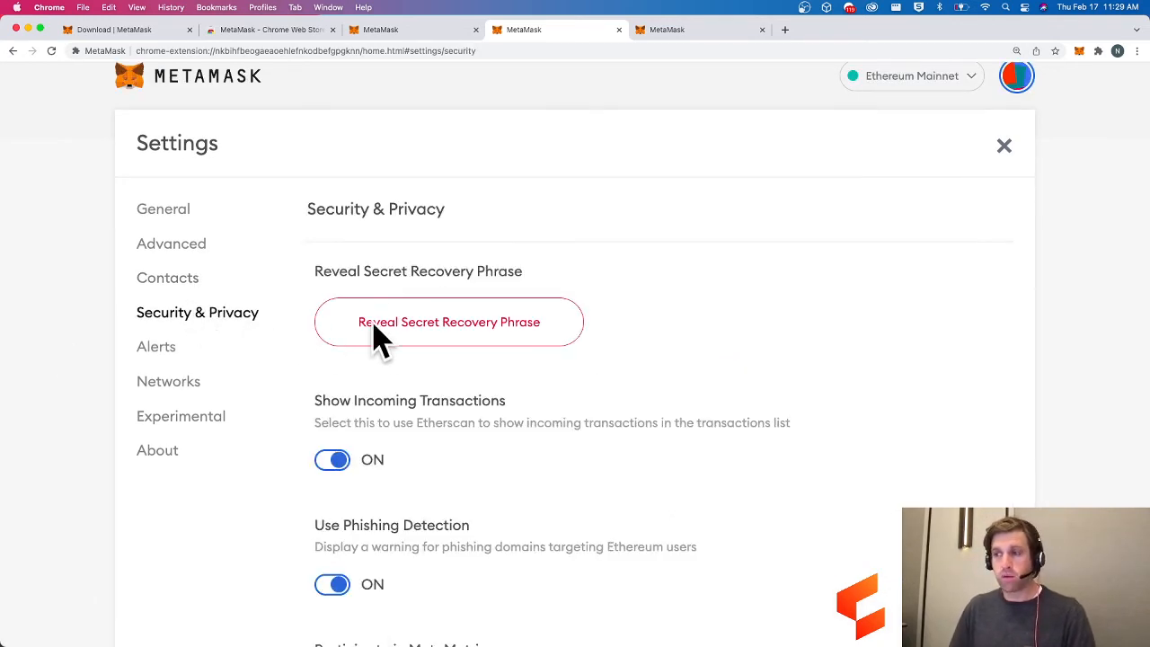
left_click(440, 330)
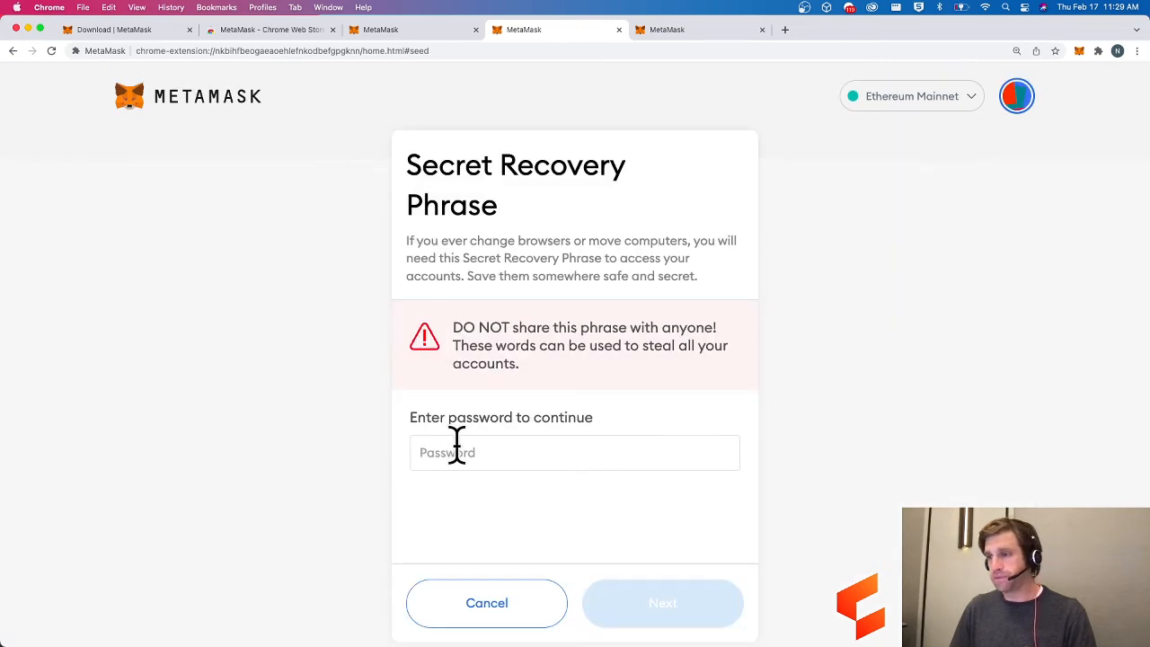
type("••")
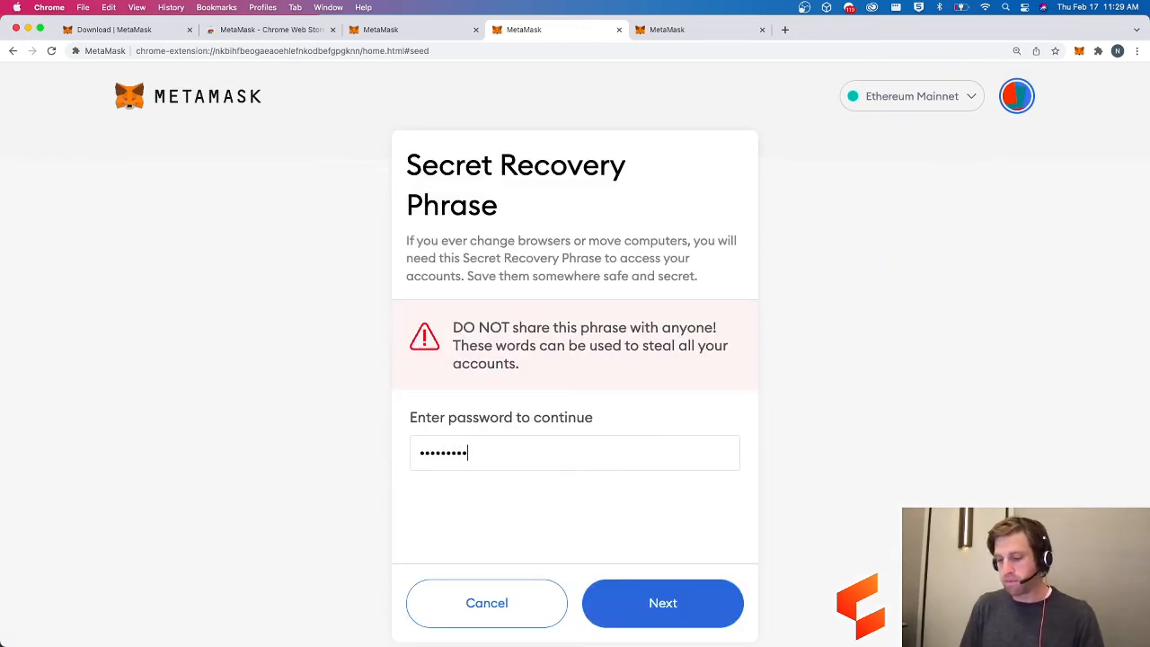
key("super+a")
type("••••")
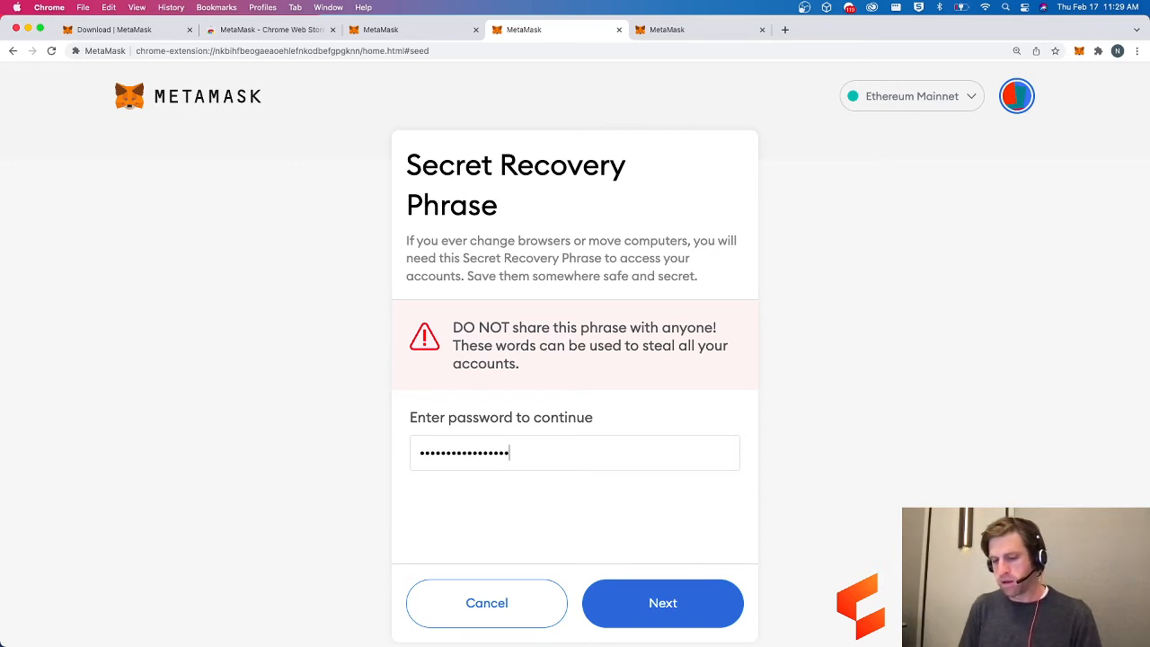
type("•")
key("Return")
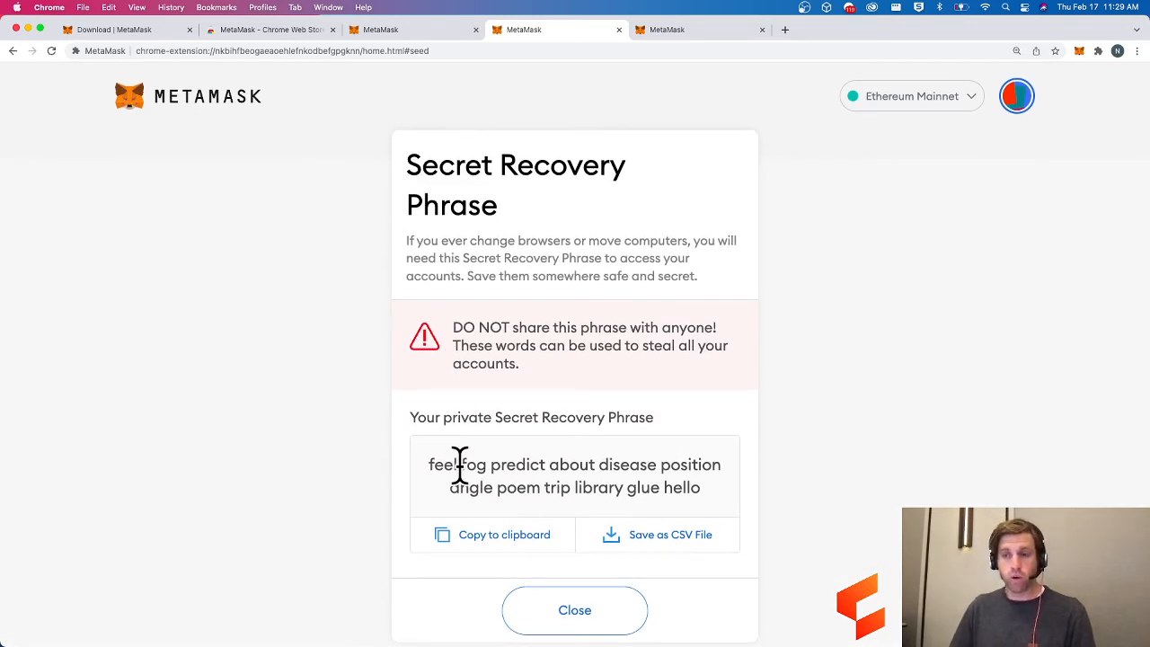
left_click(245, 95)
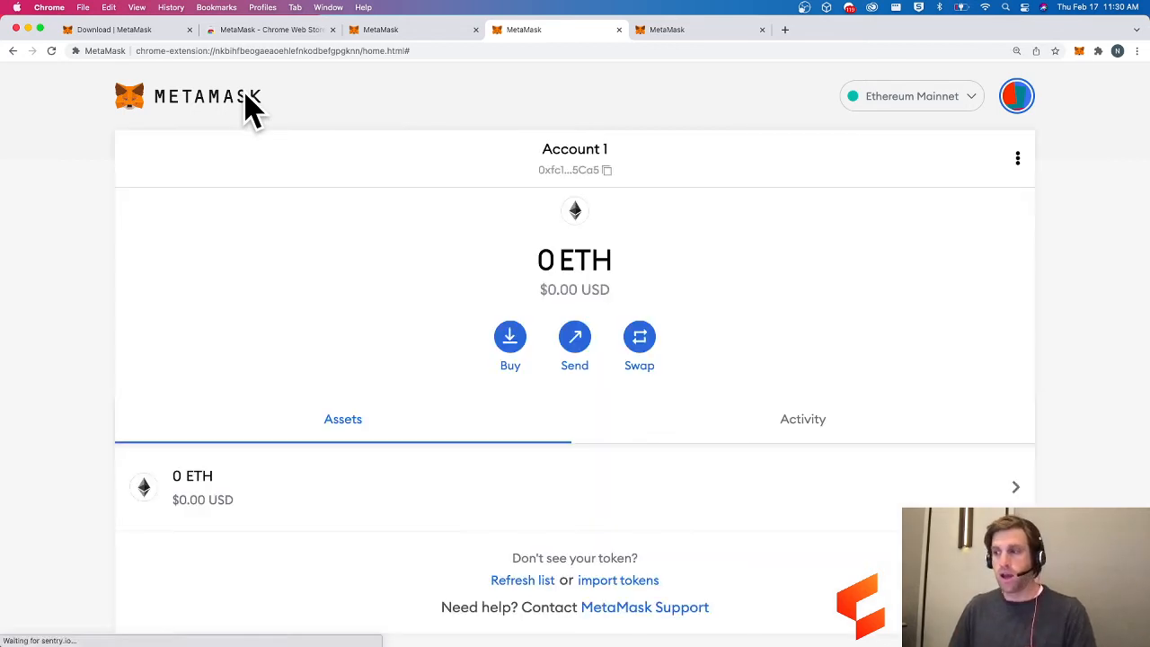
Reopen the Security & Privacy settings and review the incoming transactions, phishing detection and MetaMetrics options.
left_click(1016, 96)
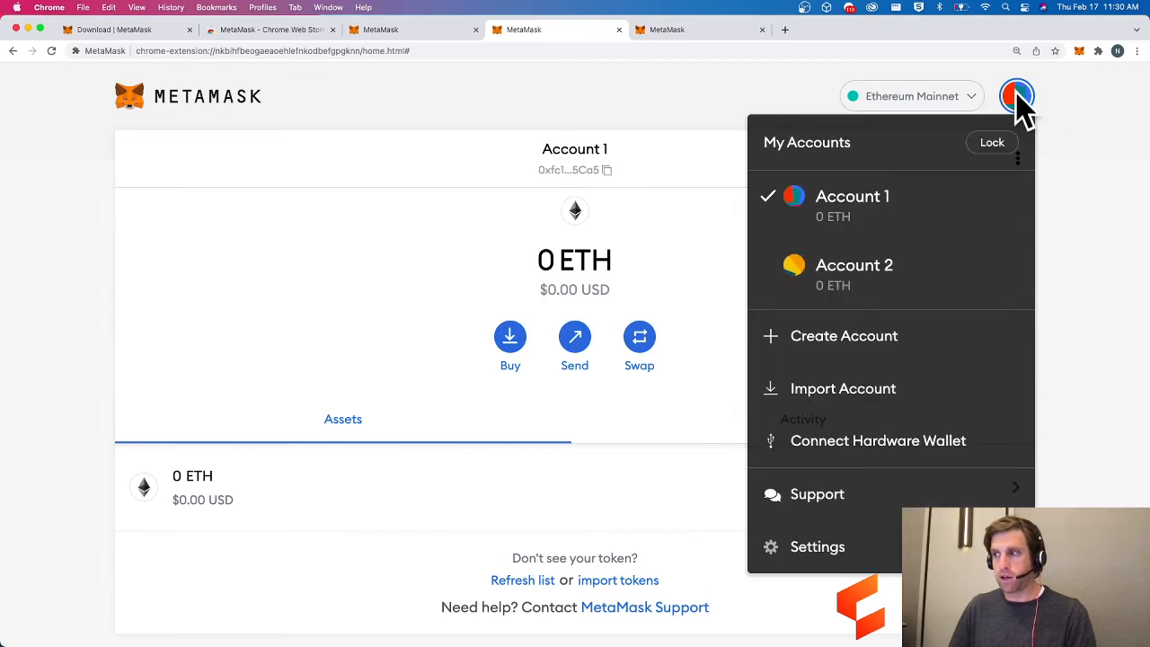
left_click(851, 546)
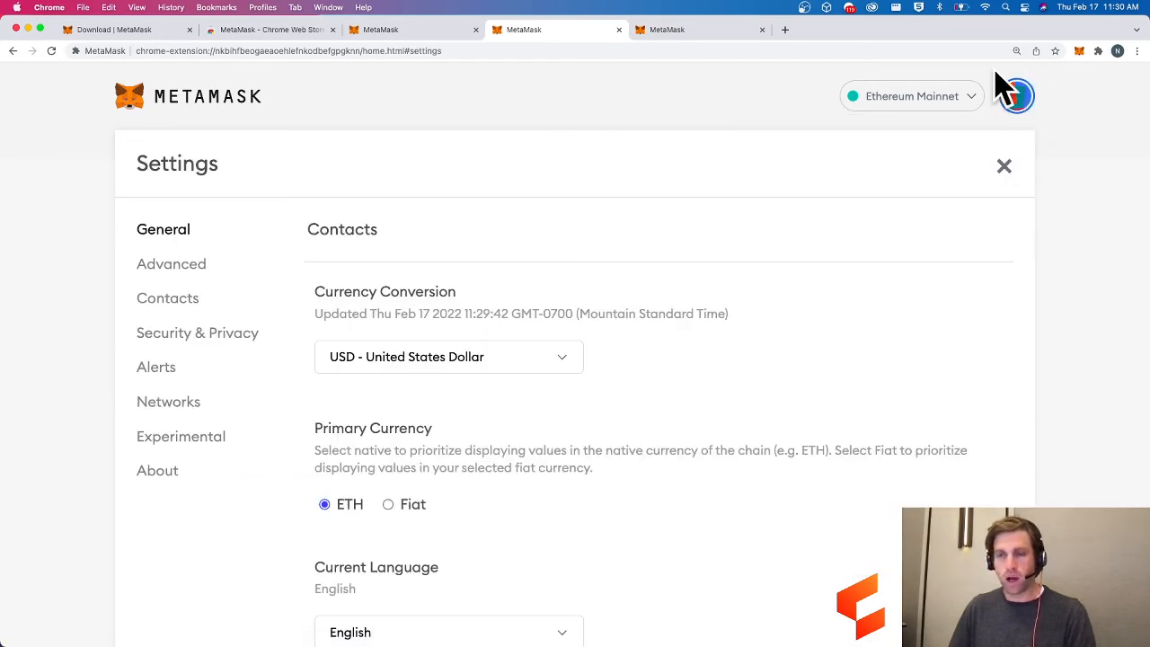
left_click(243, 331)
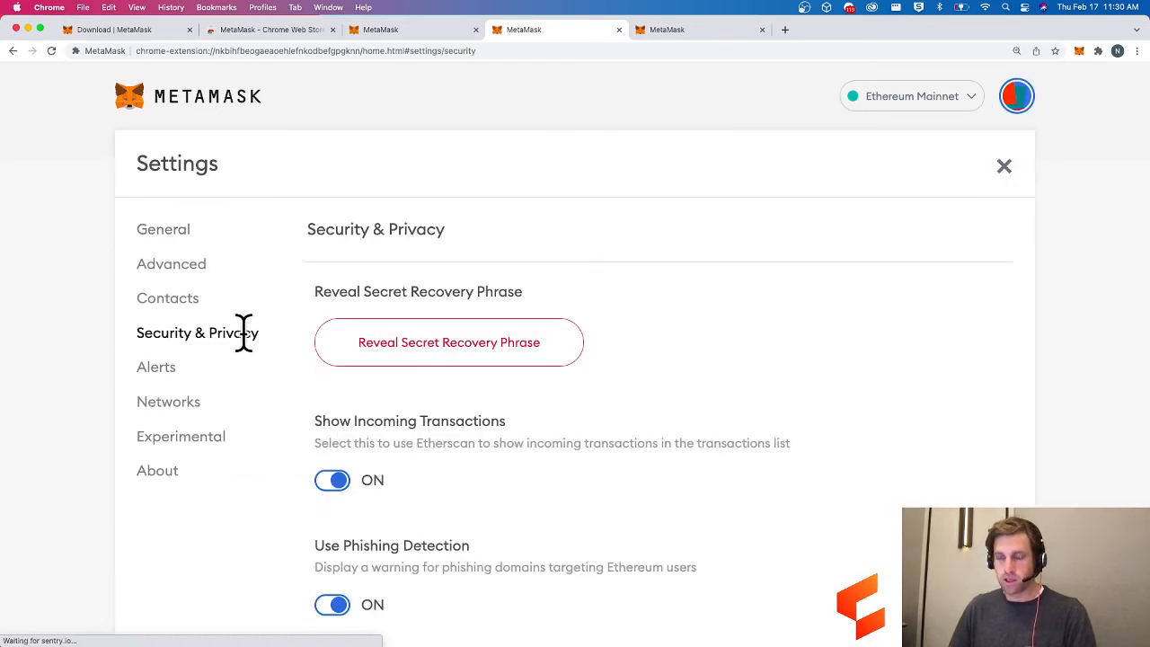
scroll(281, 315, "down", 5)
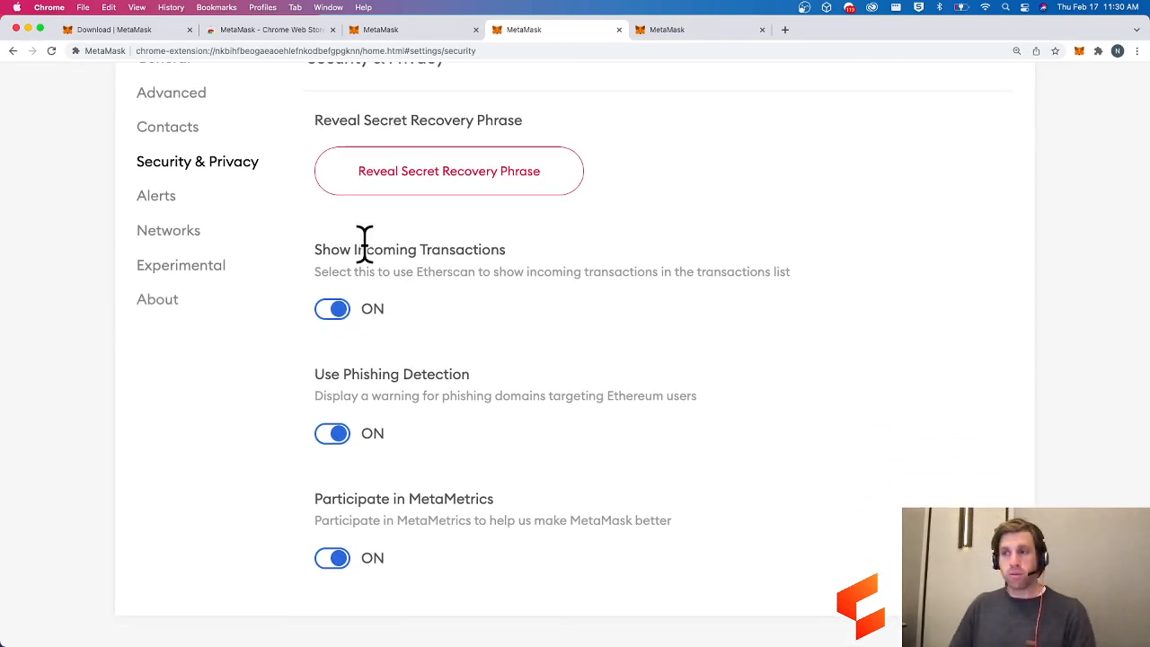
scroll(530, 270, "down", 1)
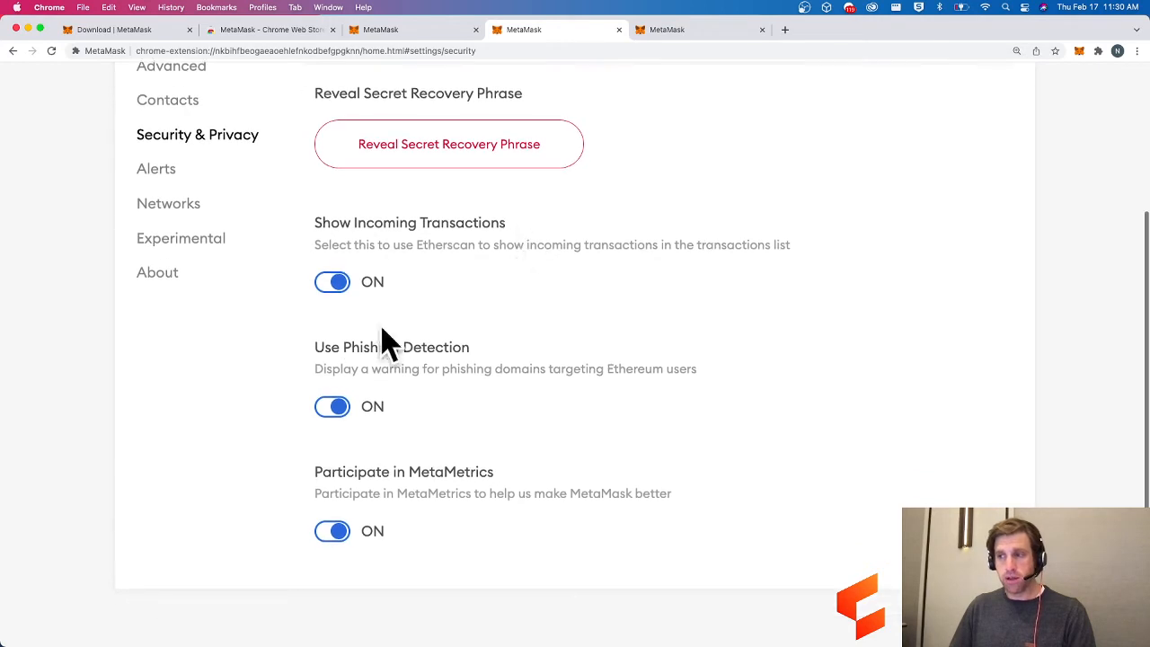
left_click_drag(323, 347, 497, 360)
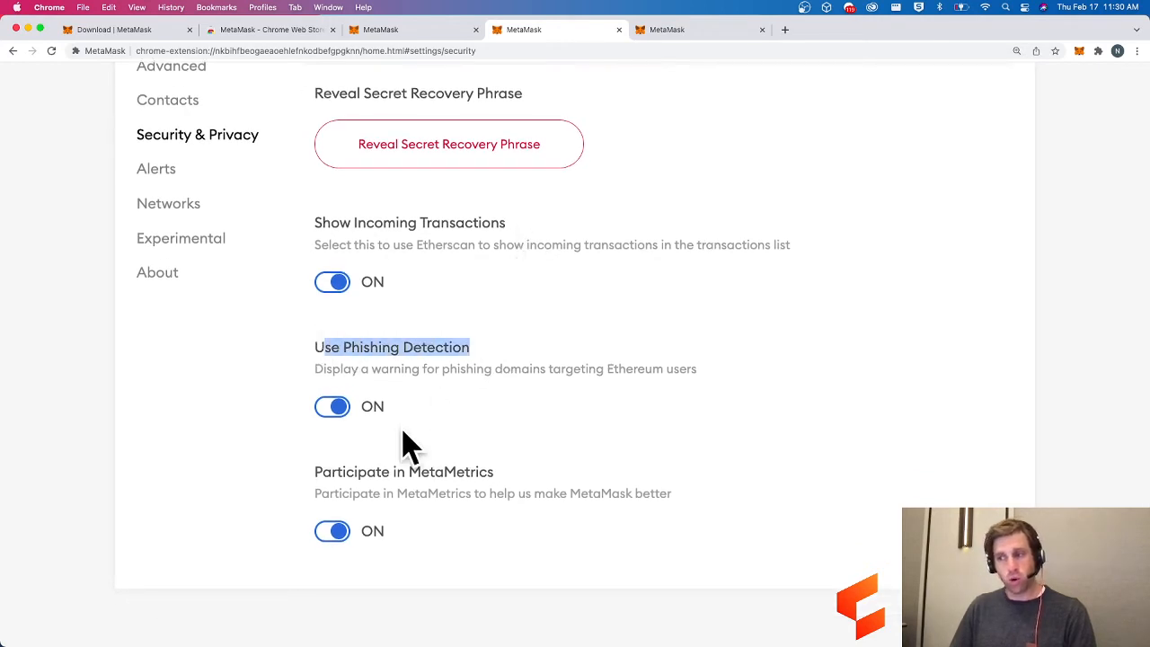
left_click_drag(311, 471, 514, 477)
scroll(539, 363, "up", 5)
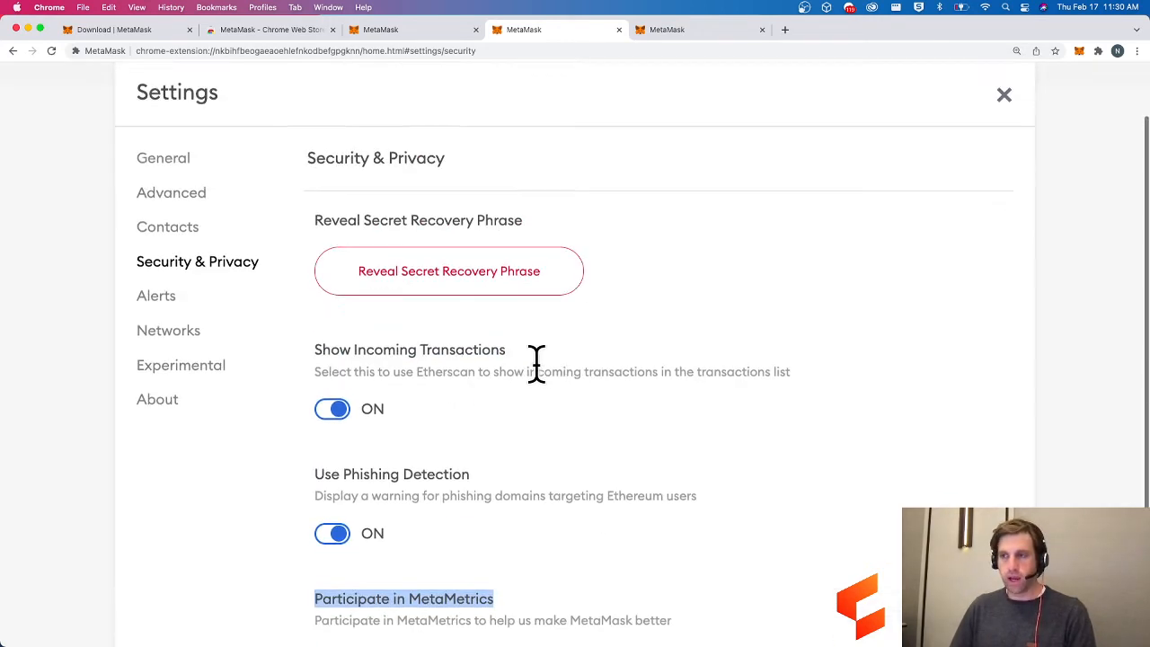
Review the website alert options in the Alerts settings.
left_click(161, 399)
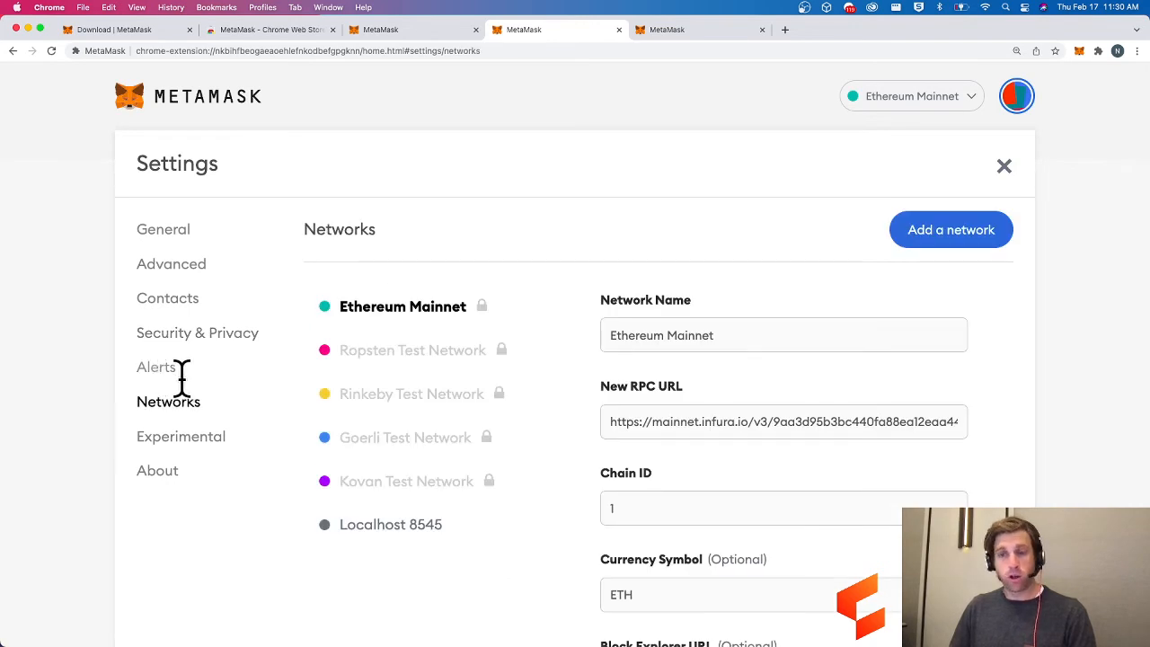
scroll(296, 366, "down", 1)
left_click(181, 342)
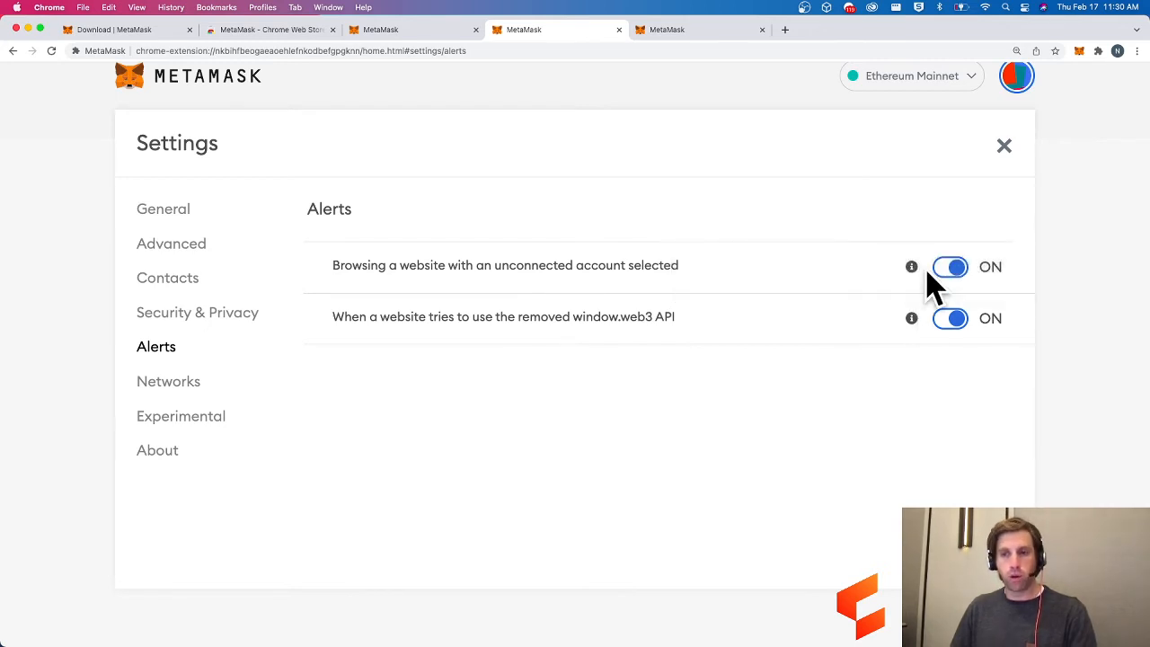
Examine the available networks in the Networks settings and compare them with the wallet's network selector.
left_click(173, 400)
left_click(174, 386)
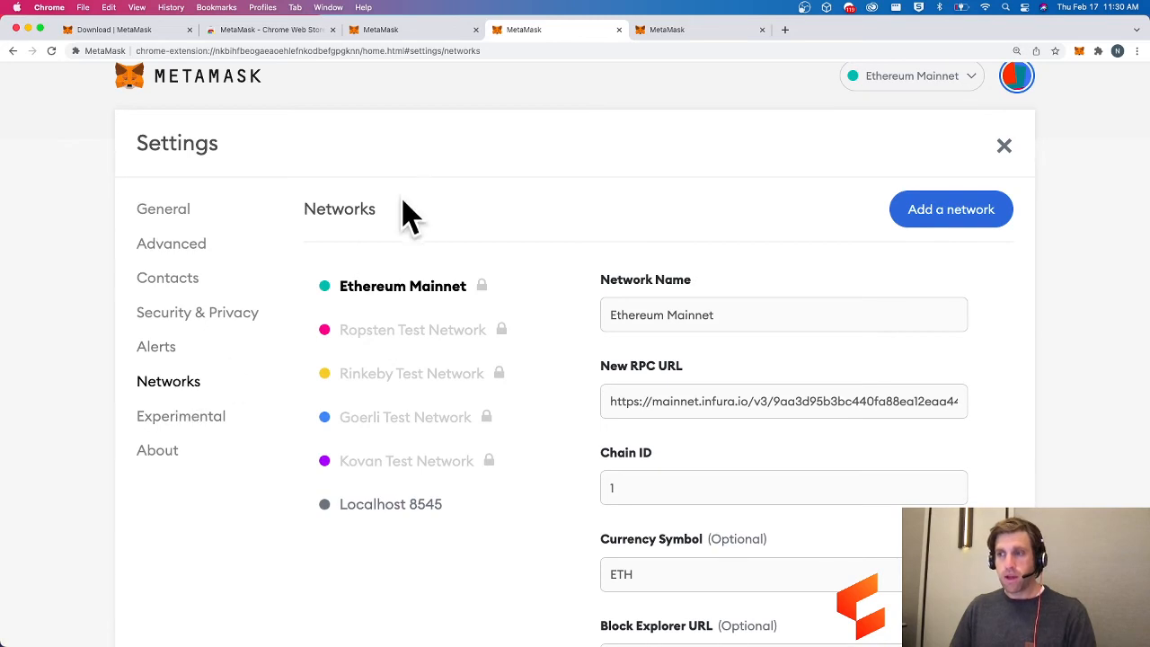
scroll(488, 277, "down", 1)
scroll(491, 278, "up", 1)
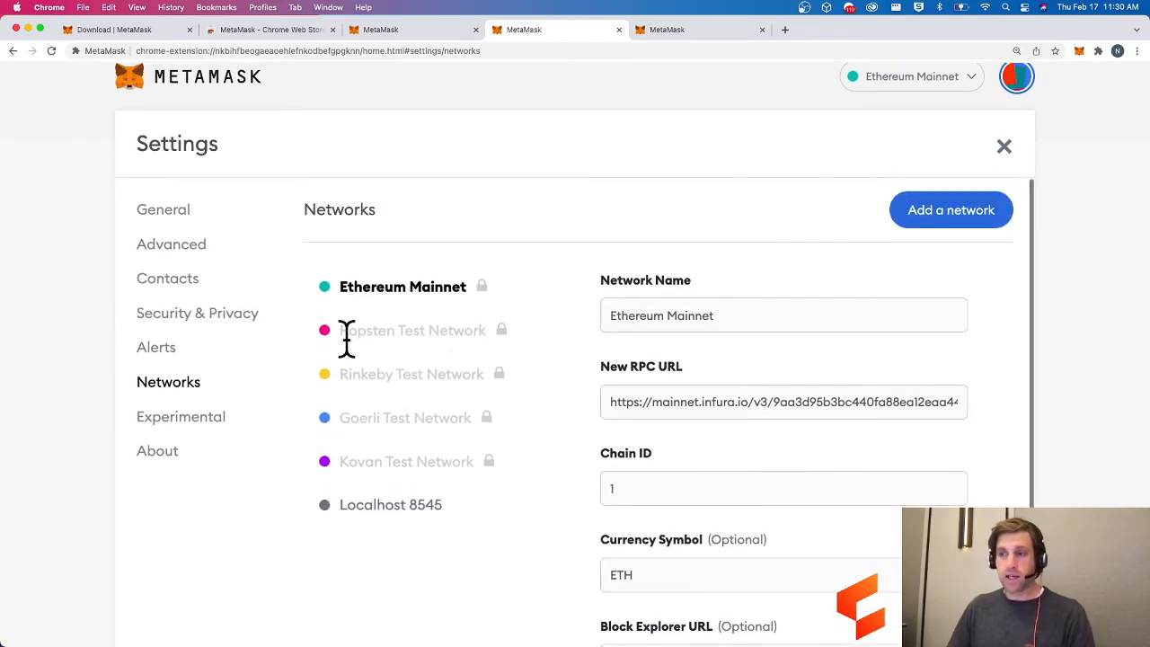
left_click(956, 77)
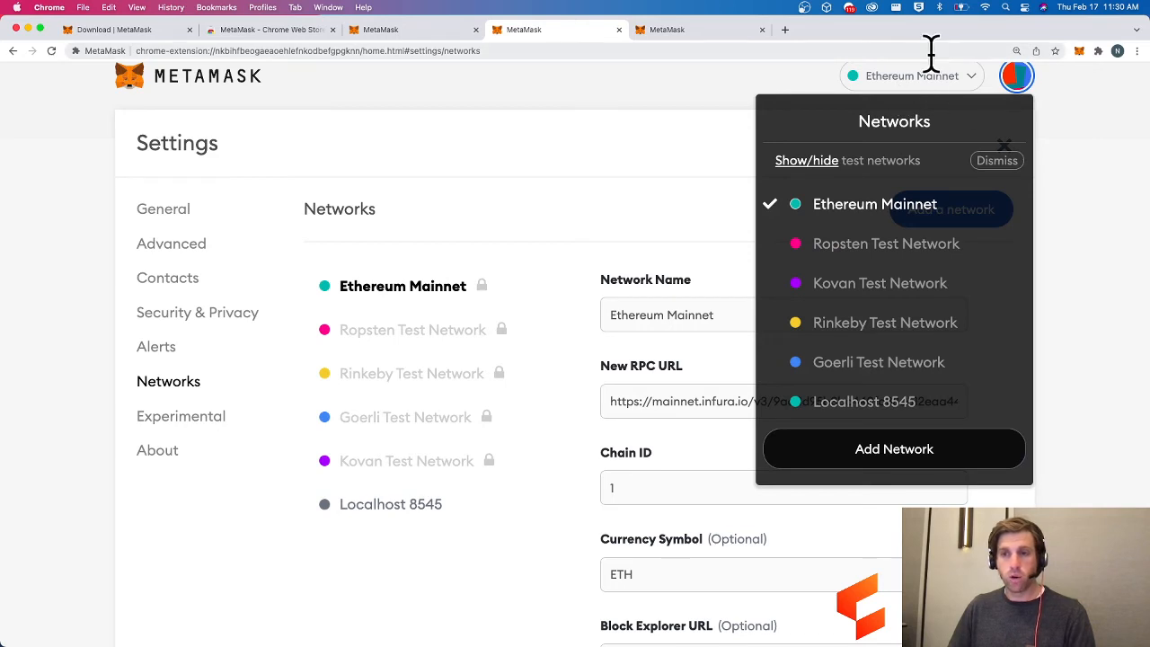
left_click(602, 139)
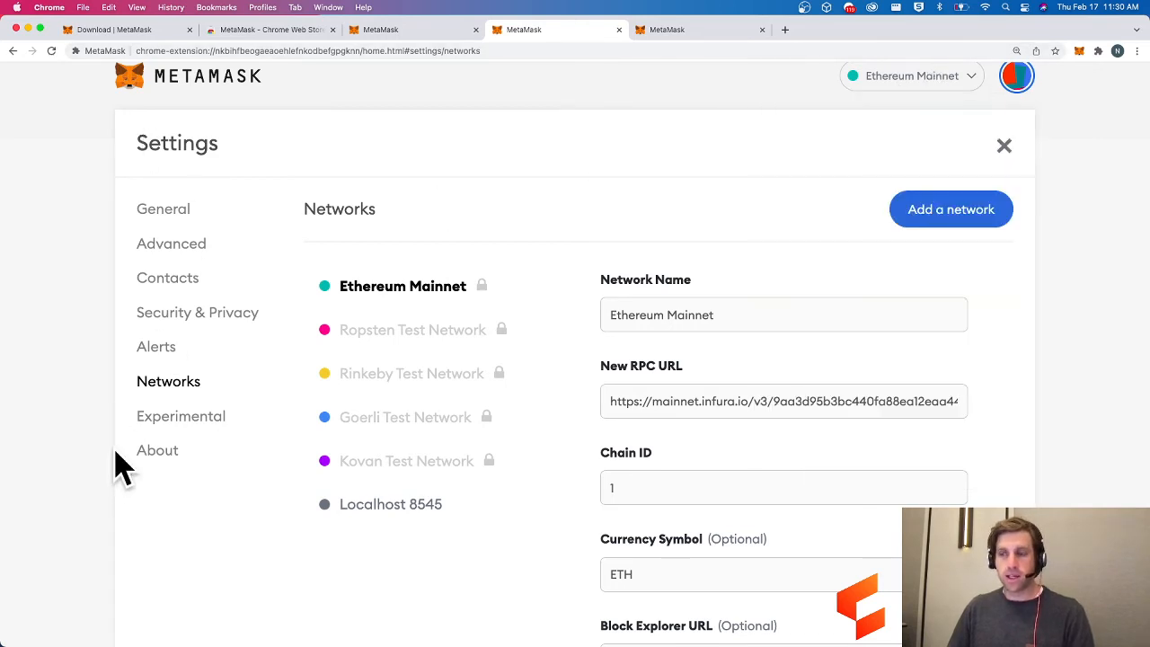
scroll(516, 376, "down", 1)
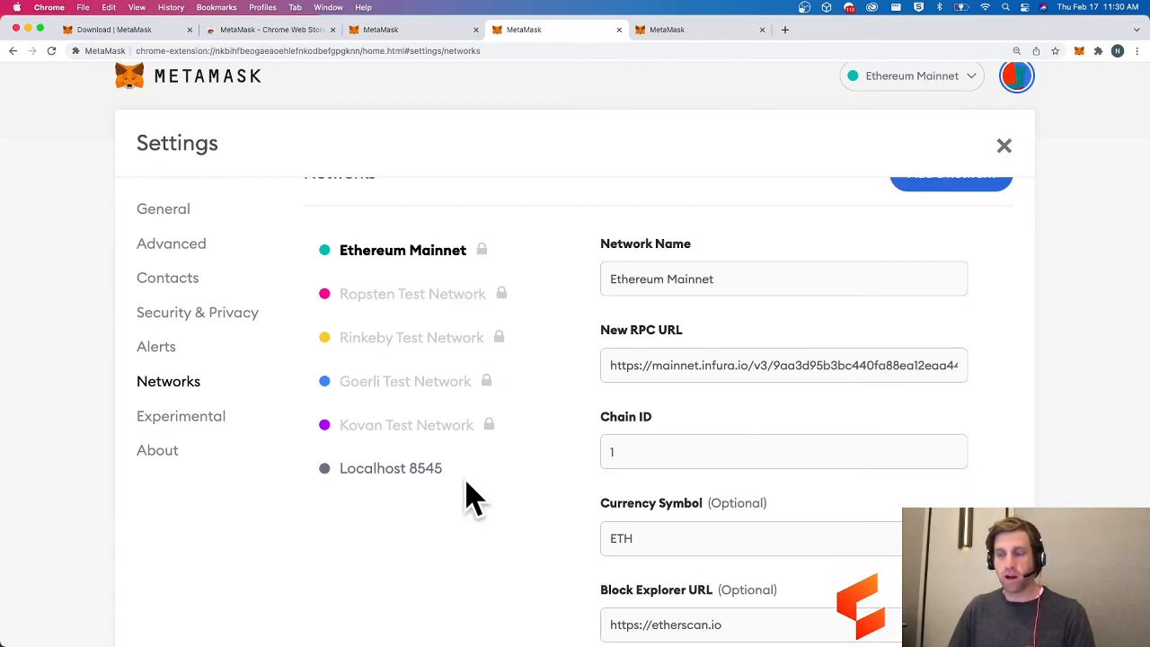
scroll(467, 494, "up", 1)
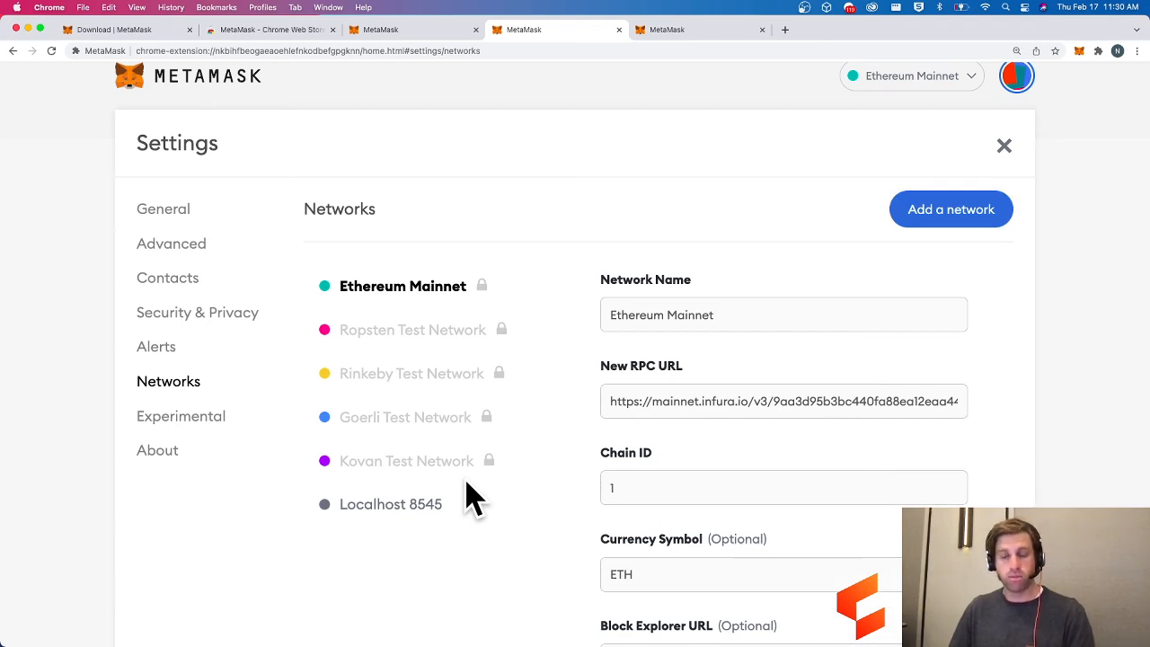
Look over the token detection option in the Experimental settings and the version and links on the About page.
left_click(180, 415)
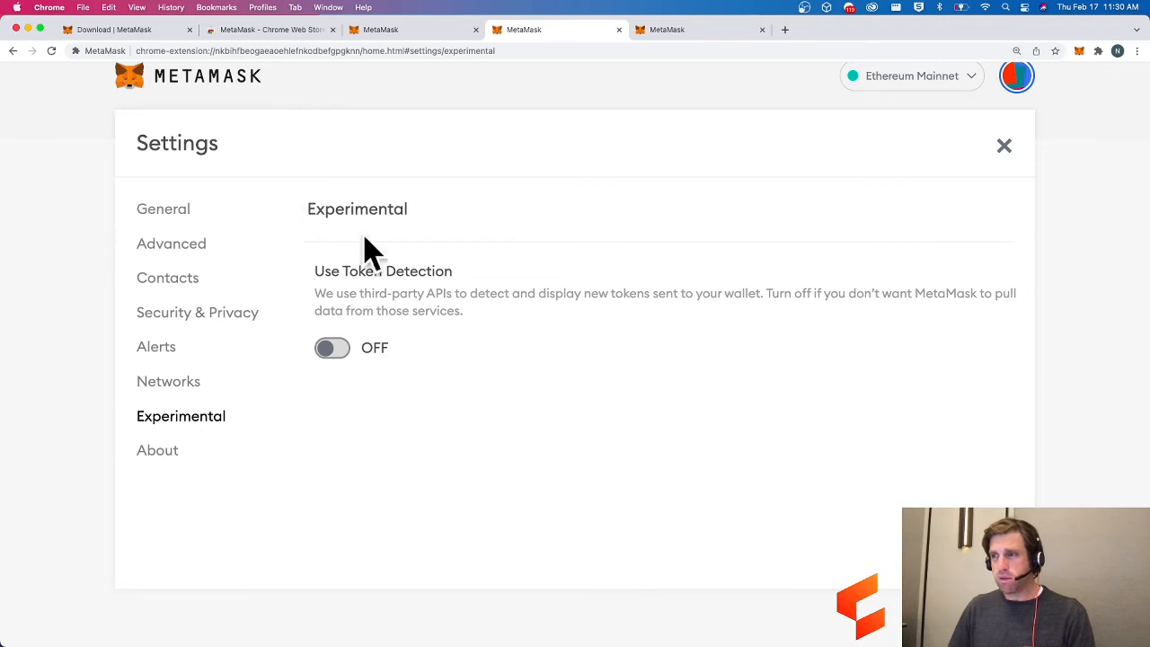
left_click(166, 453)
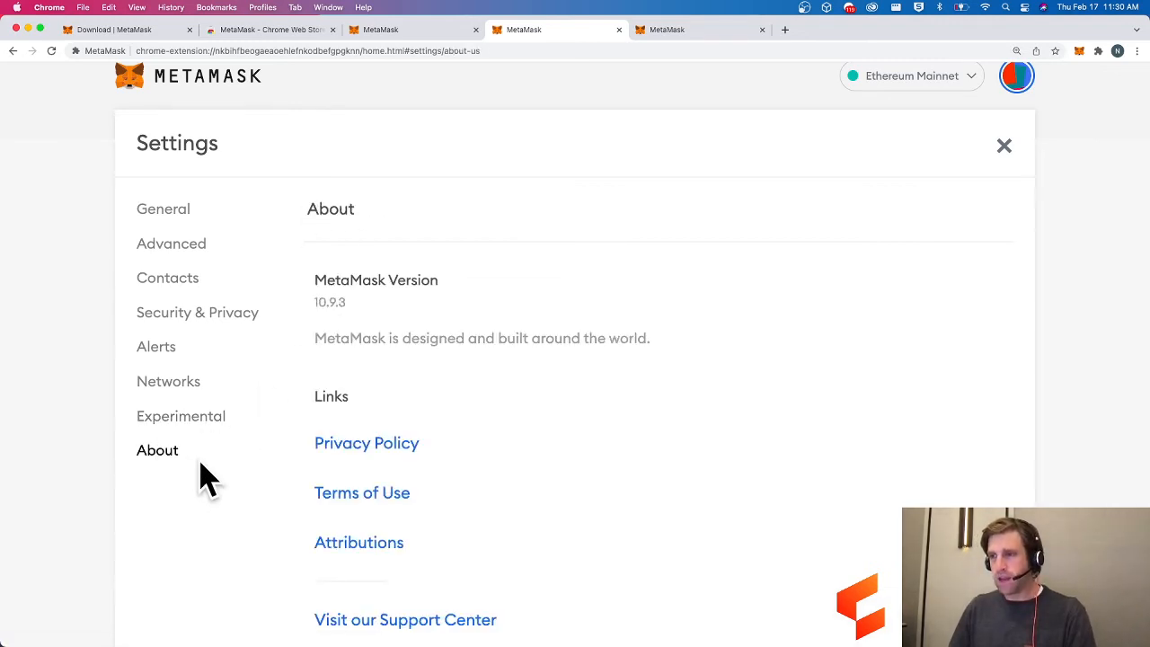
scroll(212, 423, "down", 3)
scroll(216, 423, "up", 3)
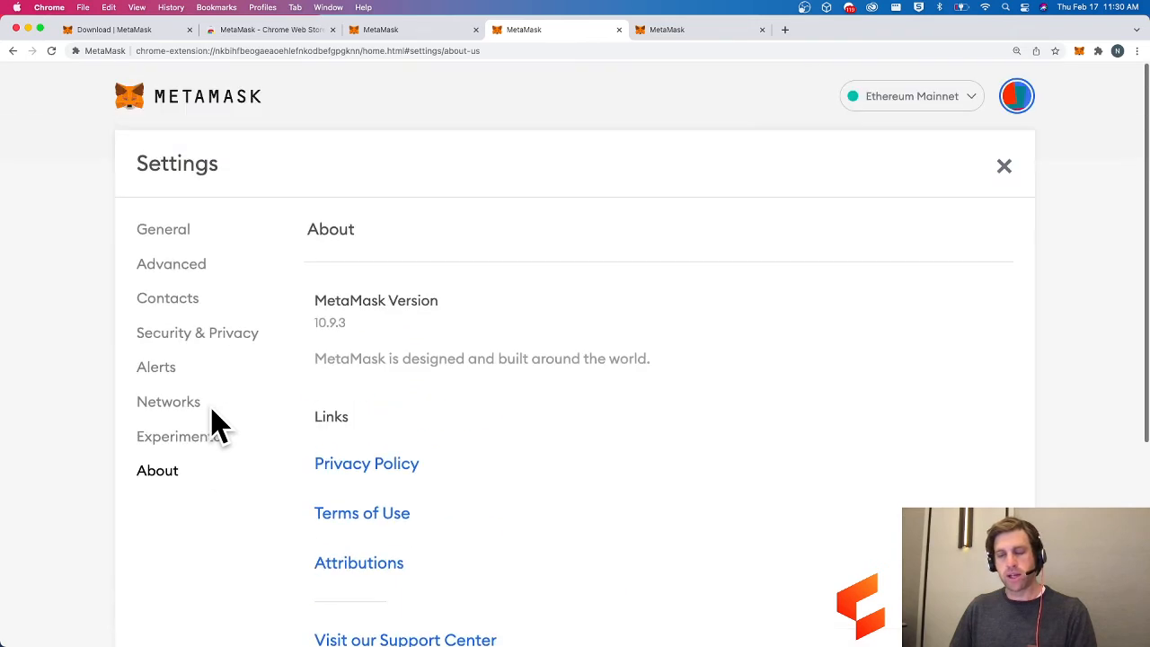
Return to the wallet home page and look over Account 1's address and balance.
left_click(168, 104)
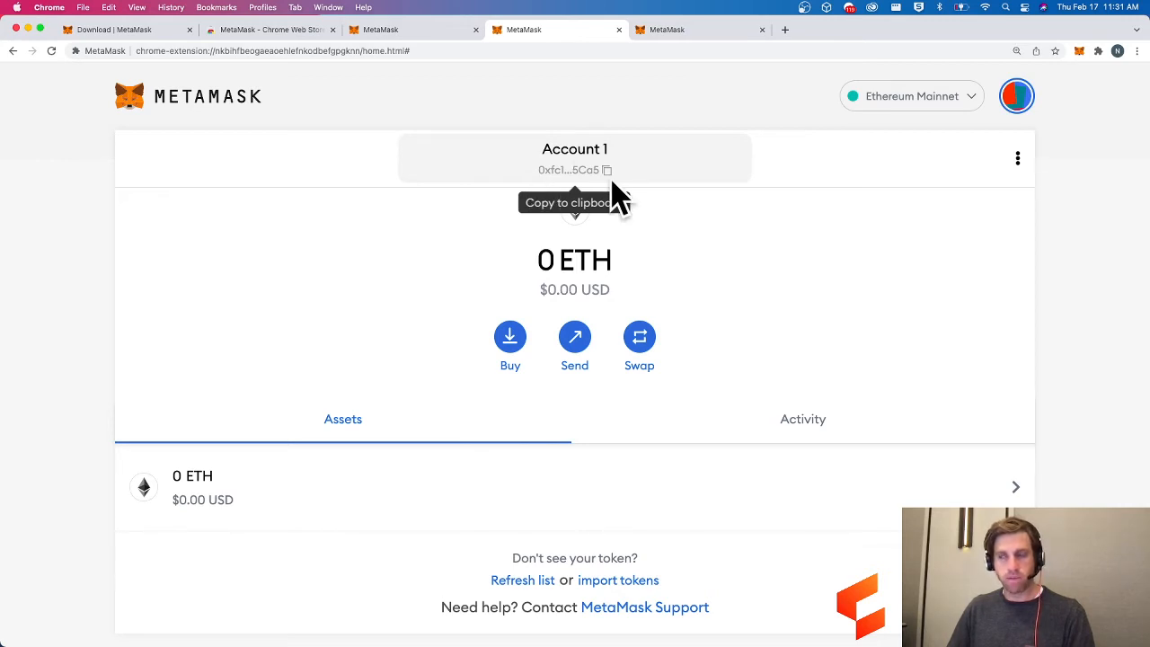
left_click_drag(536, 259, 539, 289)
left_click(429, 276)
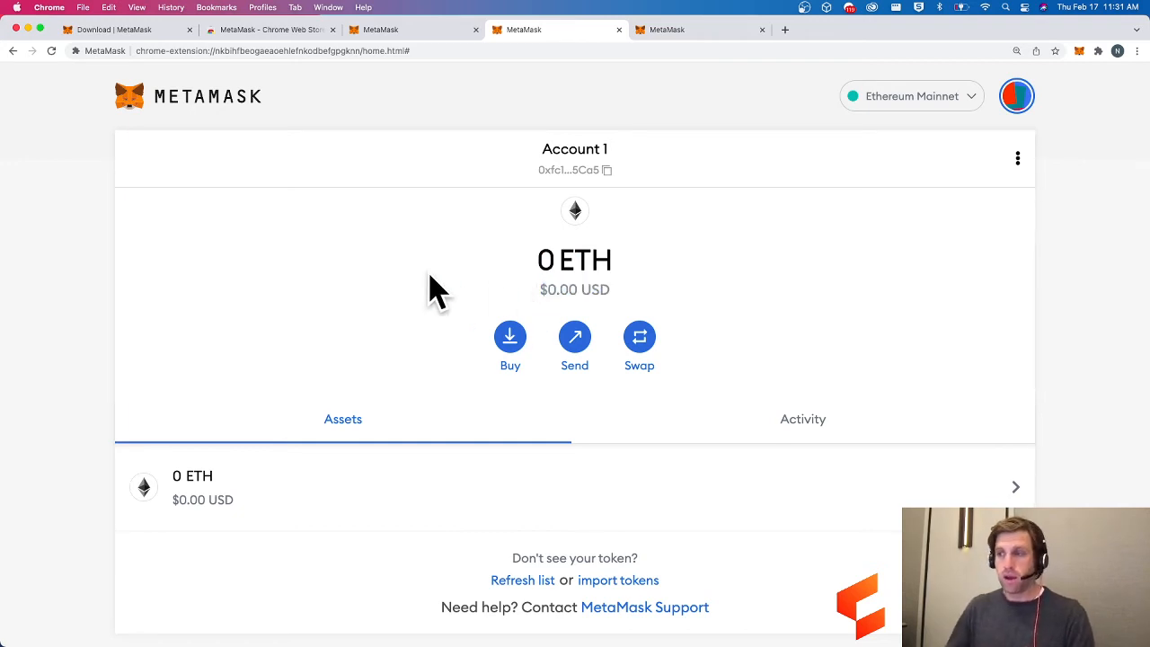
Look over the Wyre and Transak options for depositing Ether, and close the deposit dialog.
left_click(512, 357)
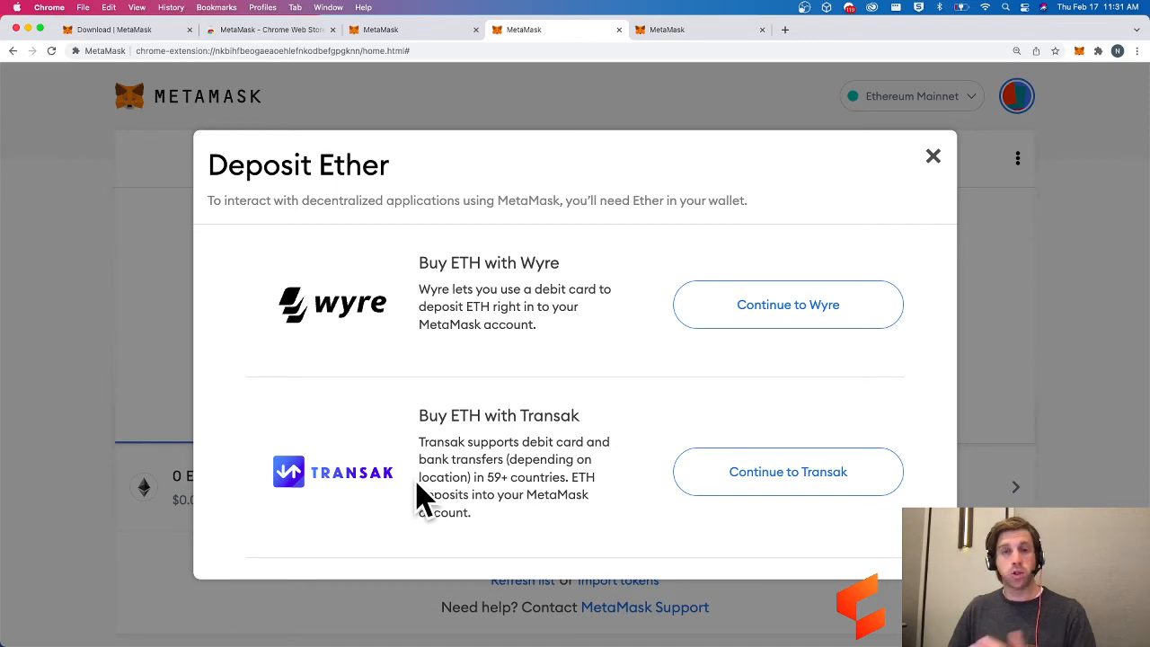
left_click(934, 158)
Try a made-up public address as the recipient of a transfer, and cancel the transfer.
left_click(577, 352)
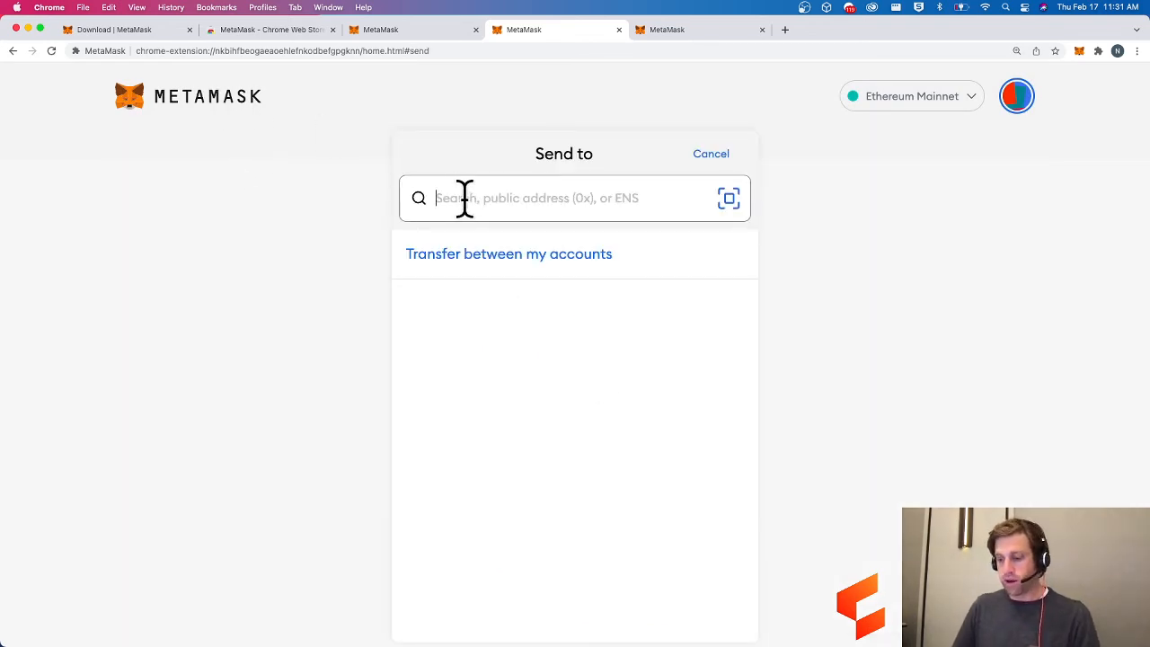
type("0x43189043h1jk53890")
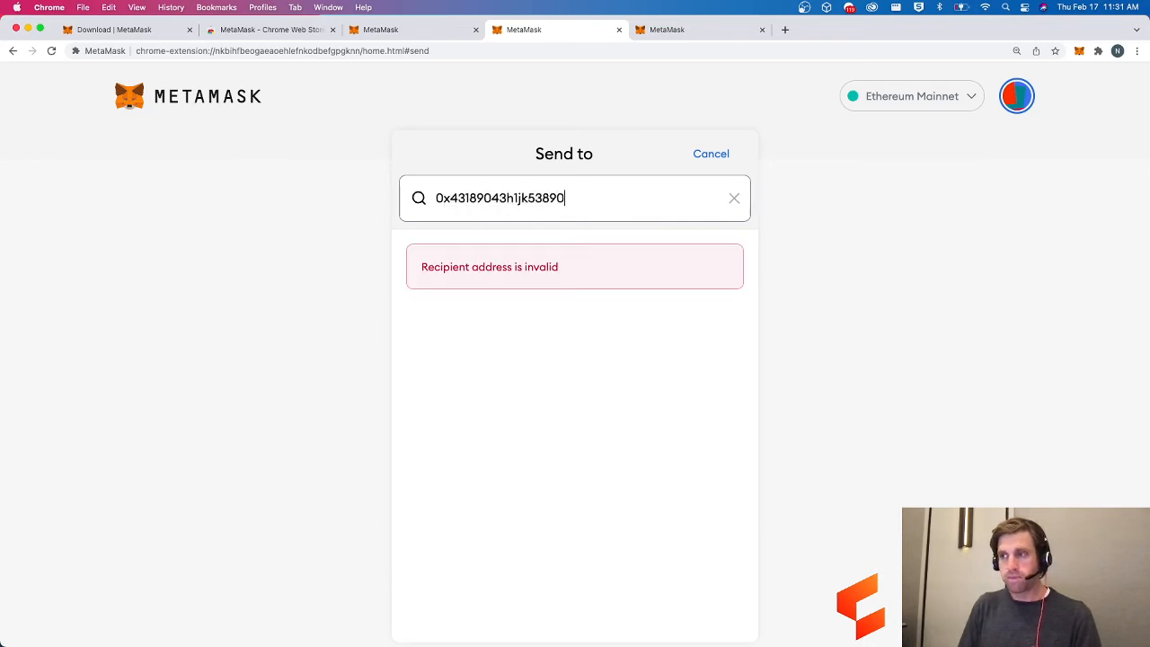
left_click(704, 155)
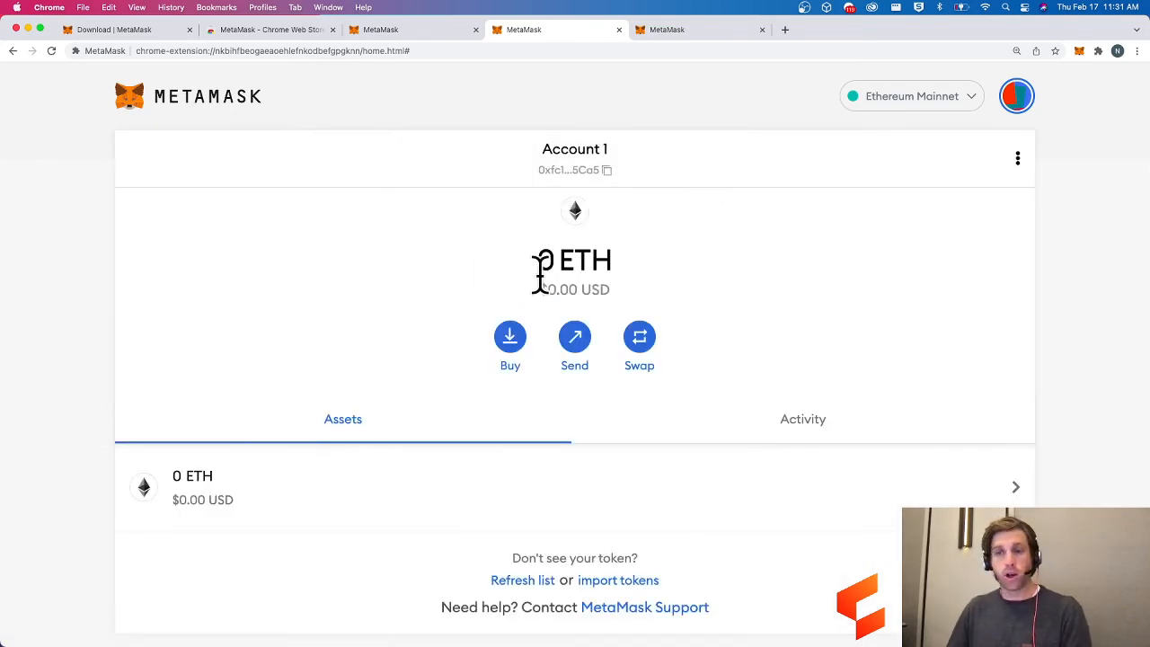
Try setting up a swap of 50 USDC to ETH, and return to the wallet home page.
left_click(644, 350)
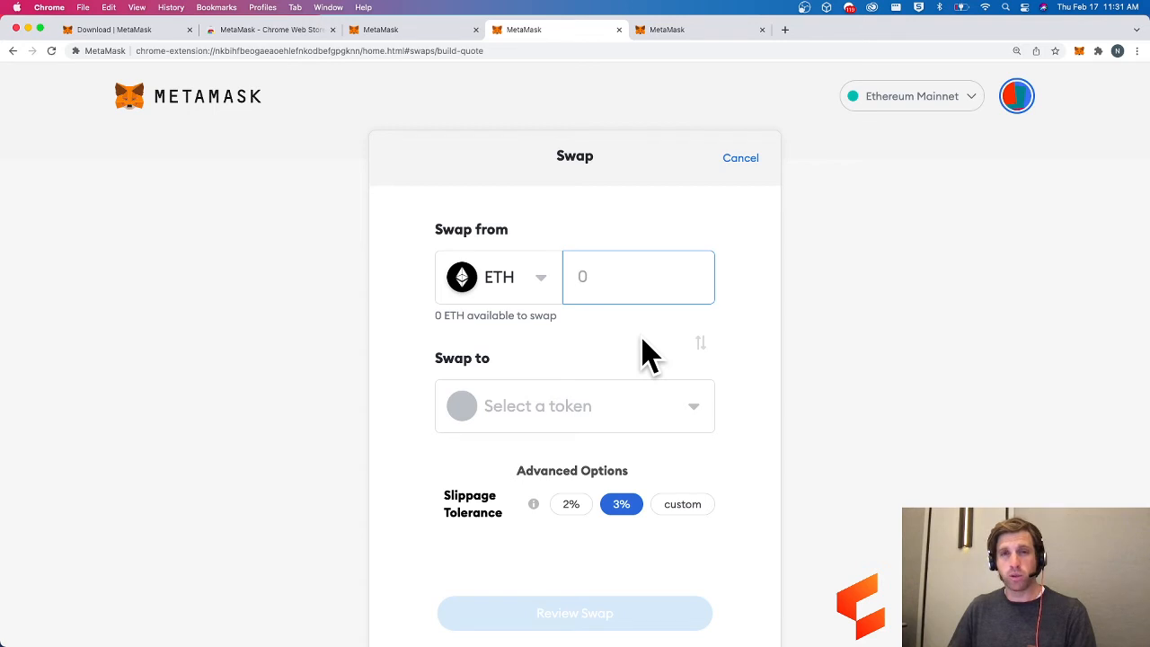
left_click(543, 286)
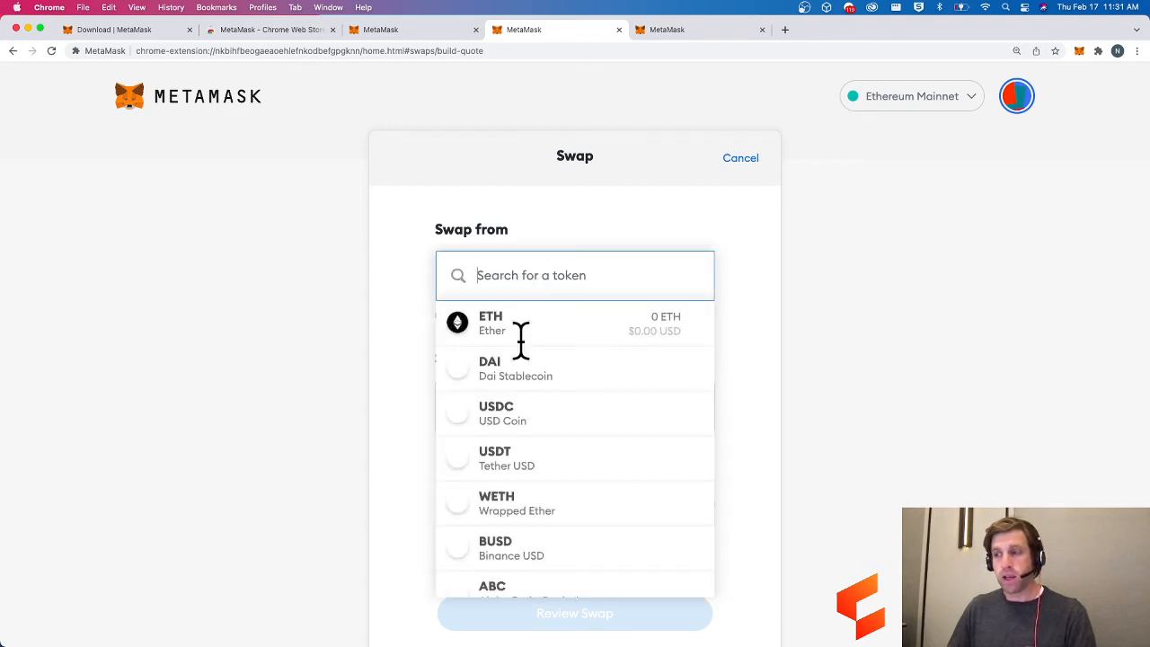
left_click(503, 408)
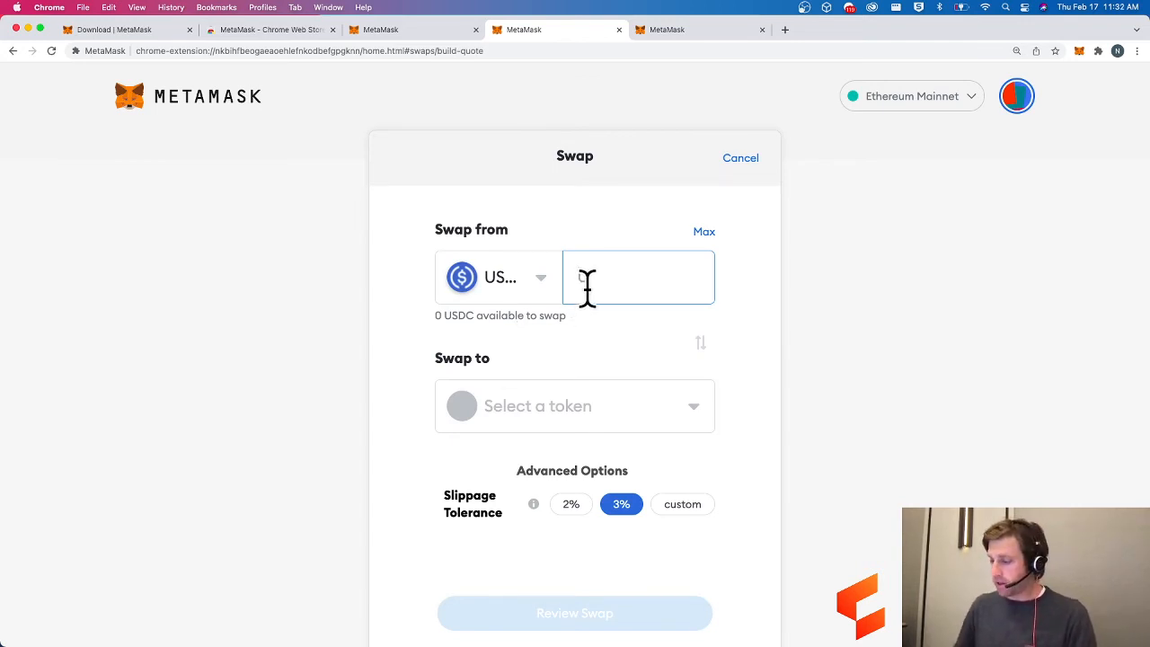
type("50")
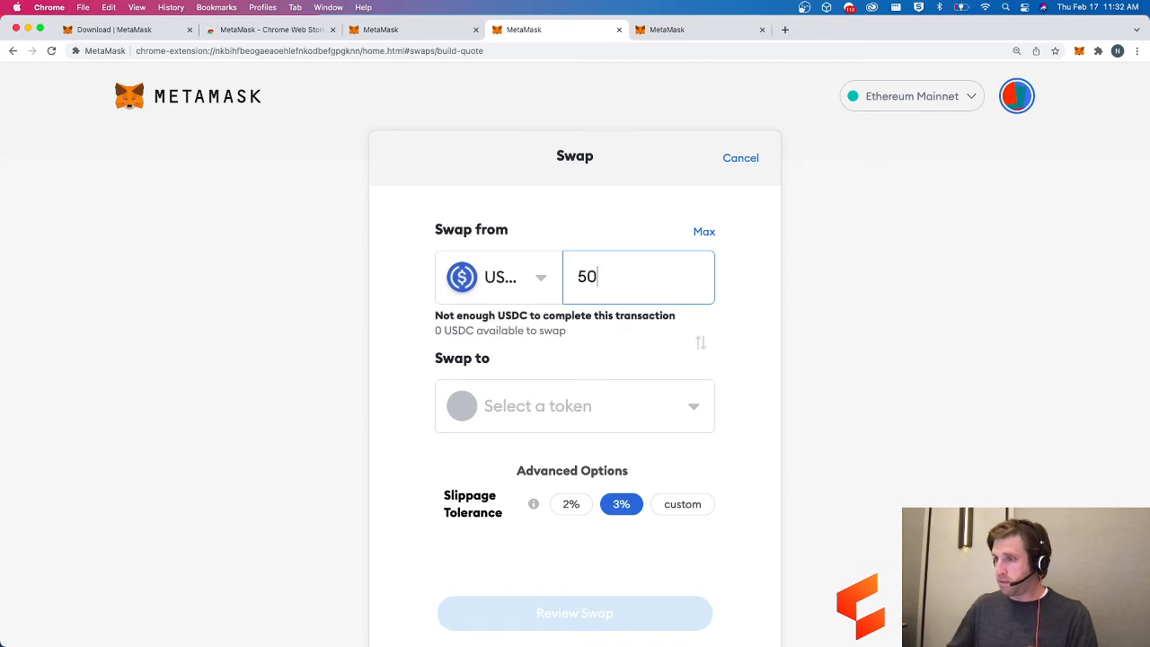
left_click(539, 406)
left_click(539, 457)
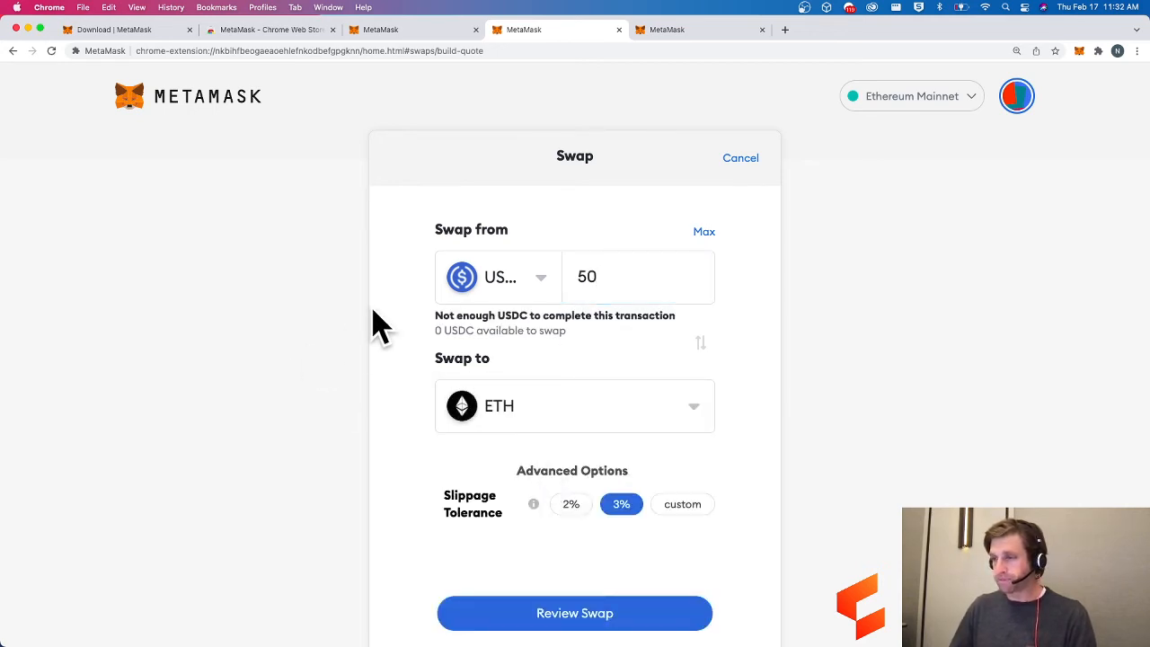
scroll(372, 326, "down", 1)
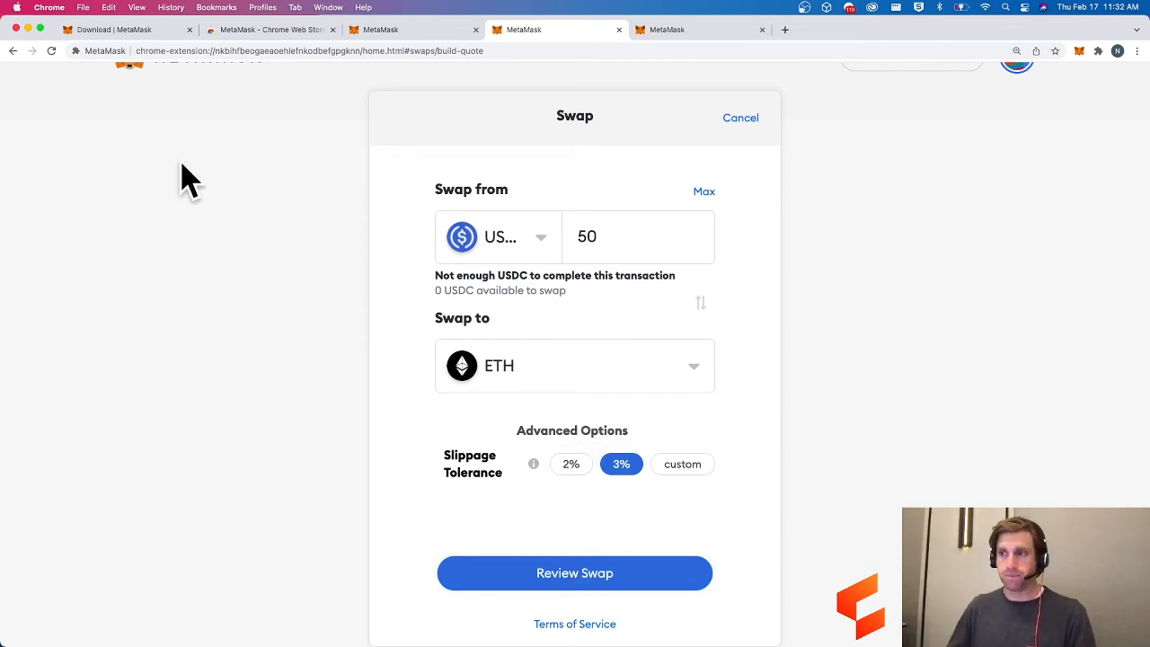
scroll(184, 162, "up", 1)
left_click(174, 108)
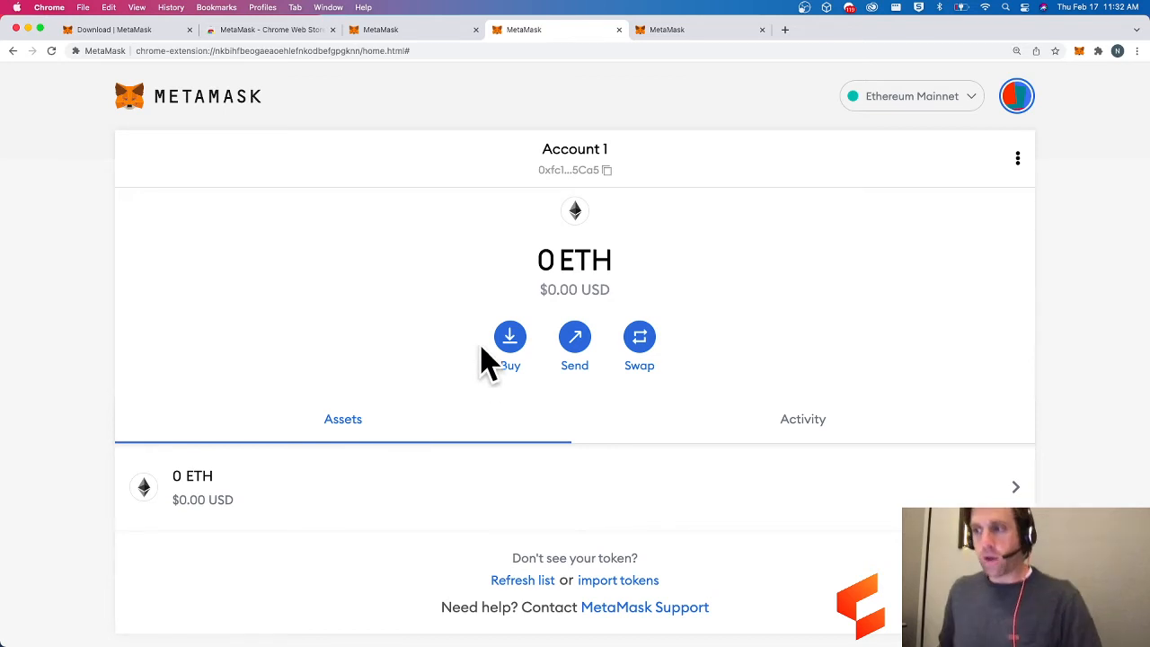
Open the Wyre purchase page for buying ETH, and return to the wallet to close the deposit dialog.
left_click(517, 351)
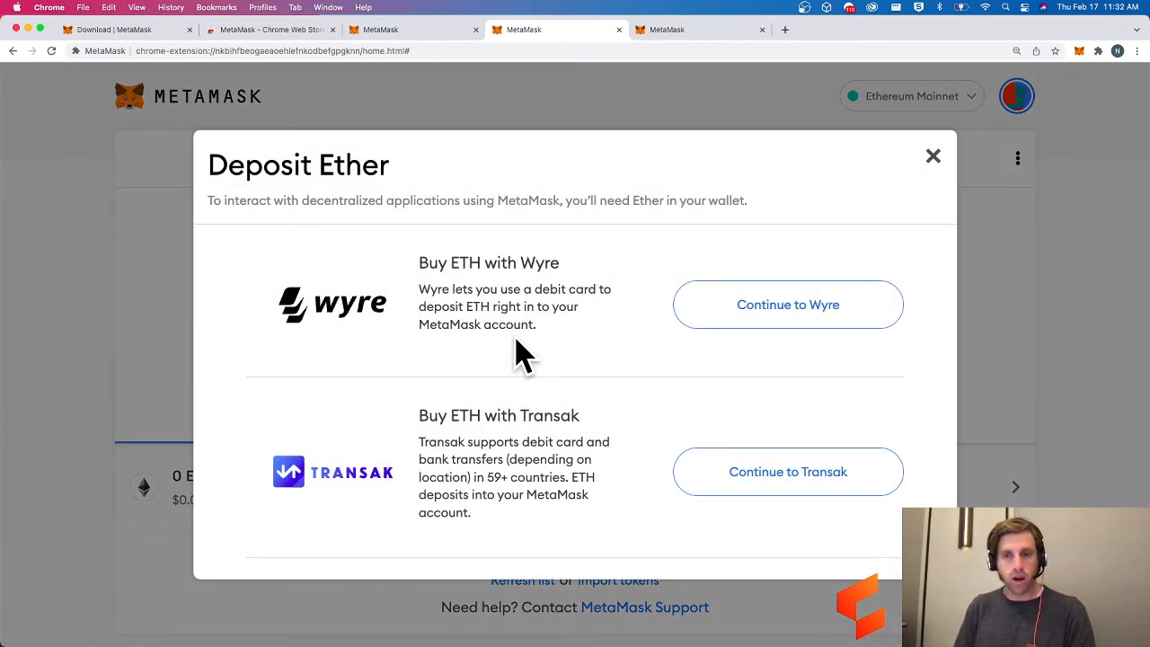
left_click(705, 319)
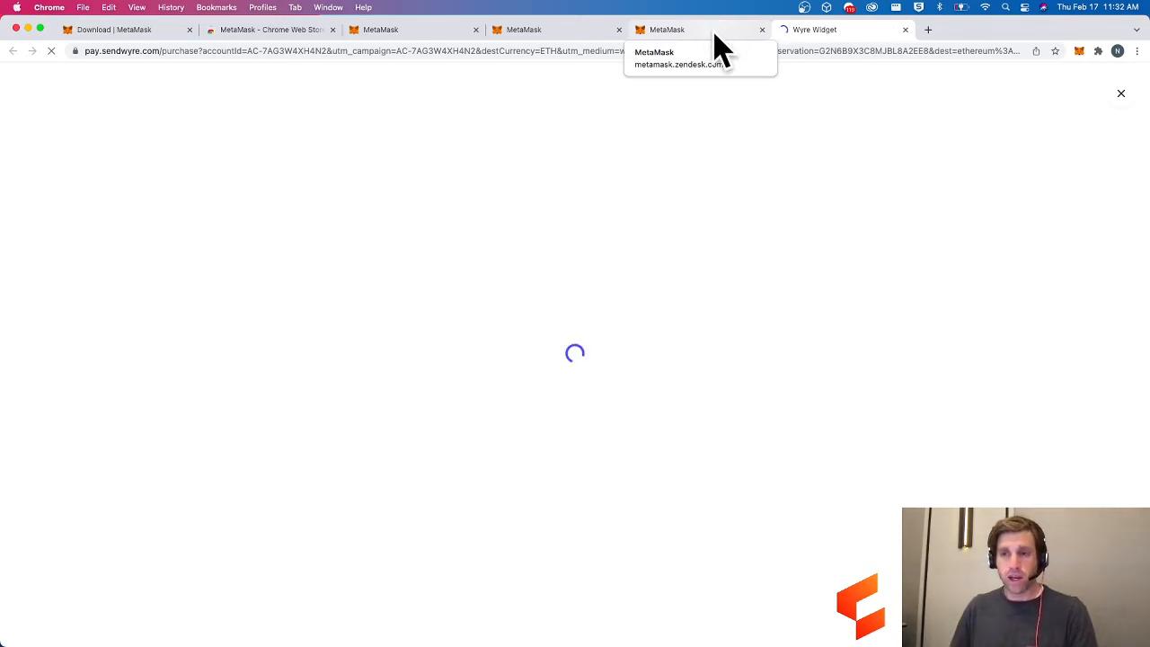
left_click(714, 34)
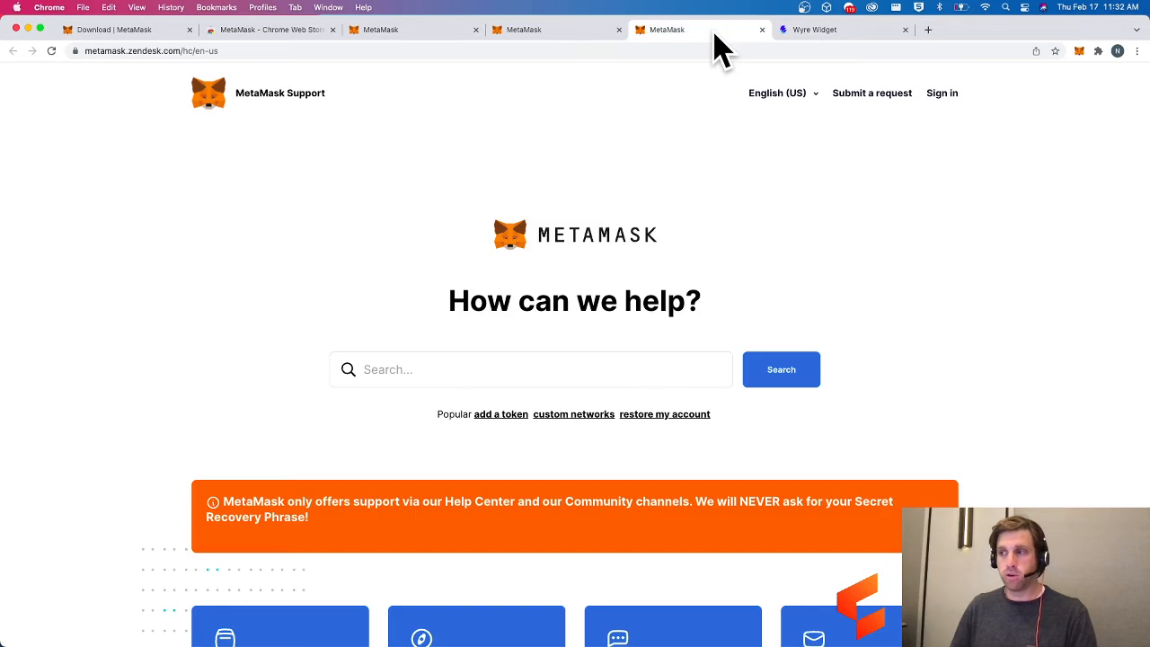
left_click(544, 29)
left_click(395, 31)
left_click(508, 30)
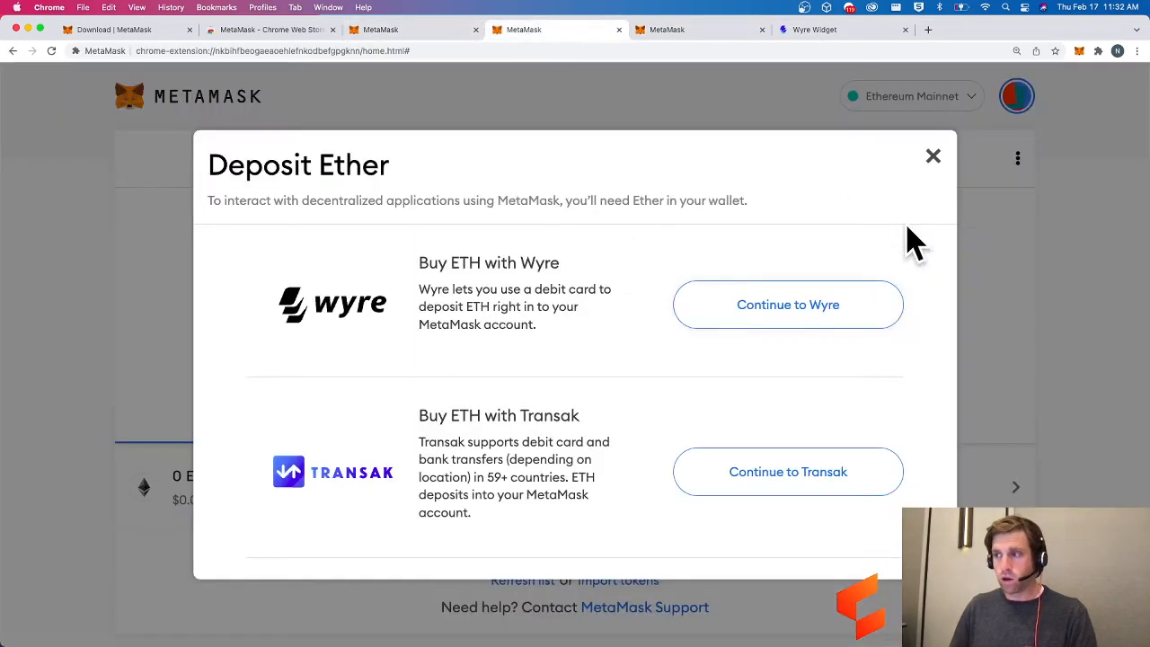
left_click(933, 158)
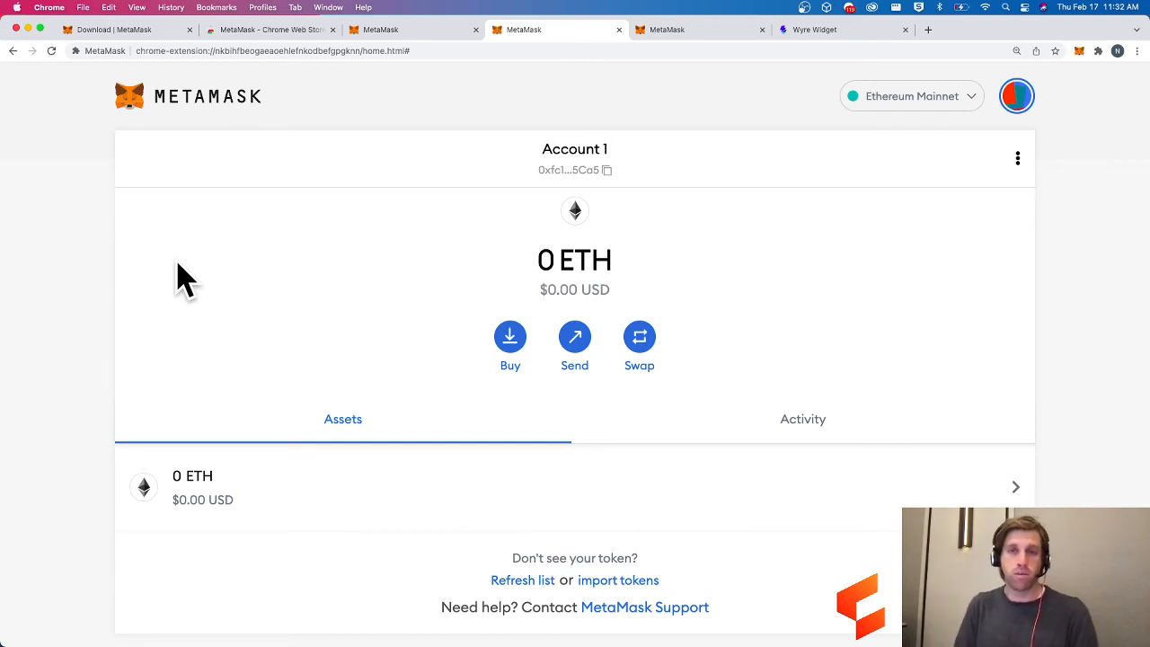
Copy Account 1's public address to the clipboard.
left_click(555, 175)
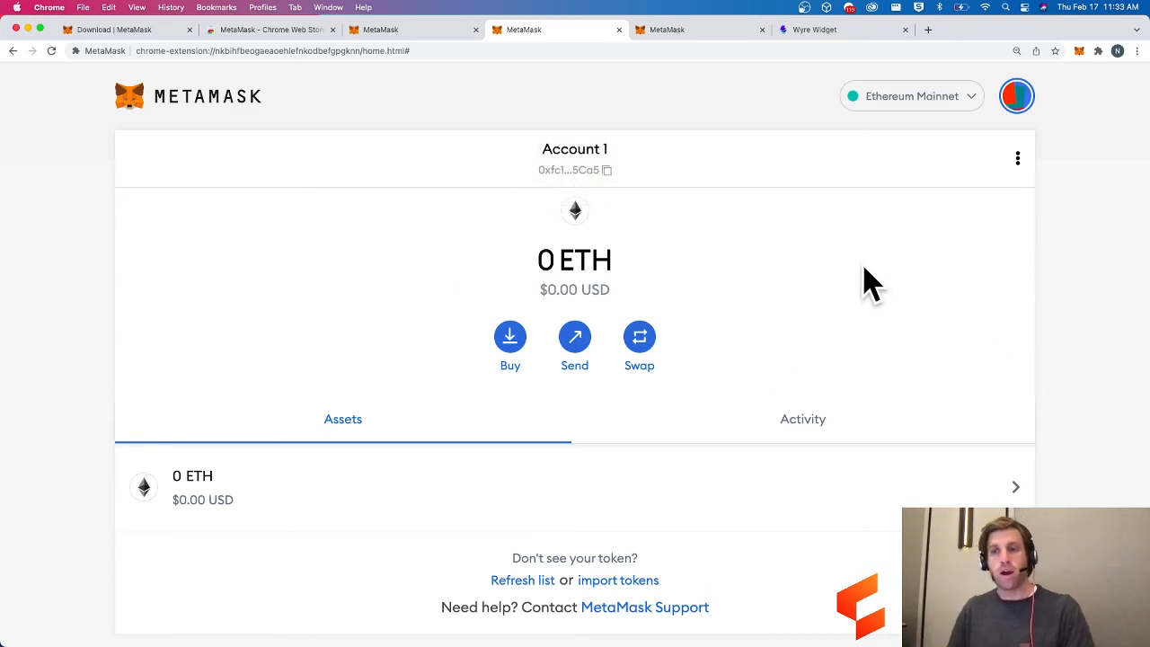
scroll(862, 278, "down", 1)
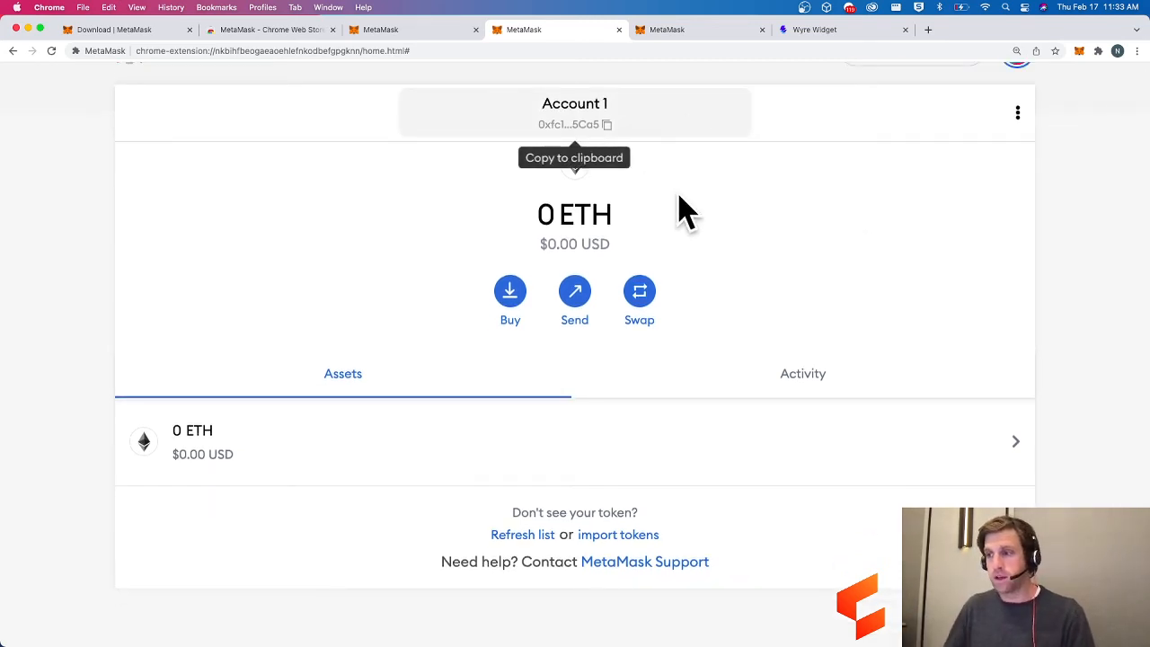
scroll(763, 211, "up", 1)
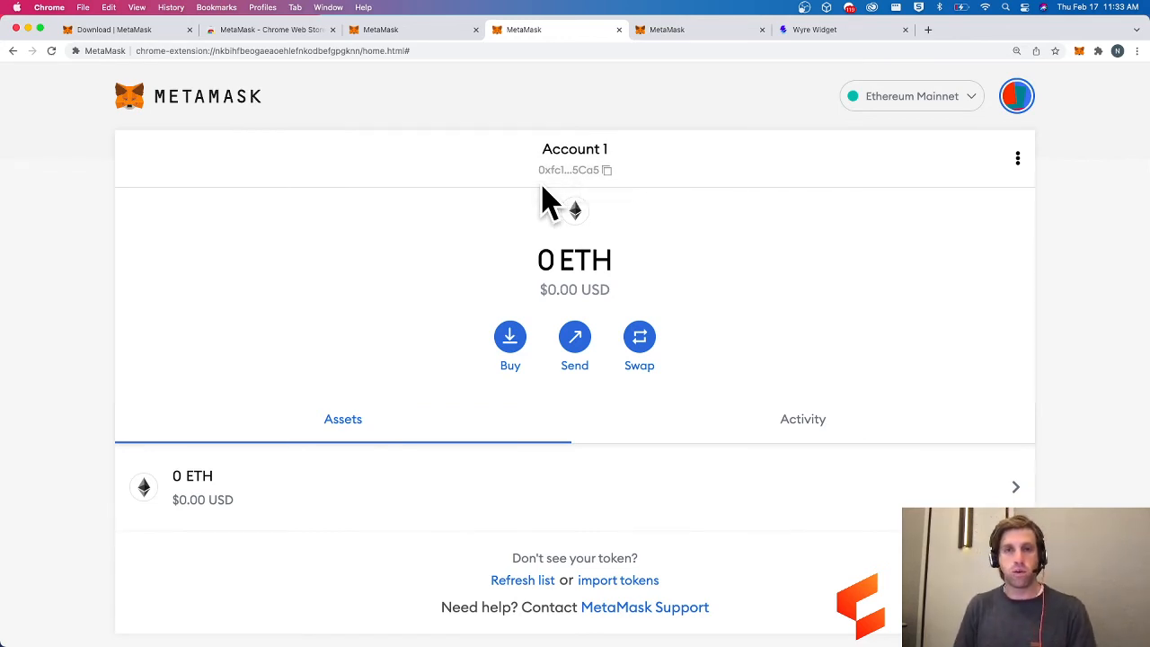
left_click(616, 146)
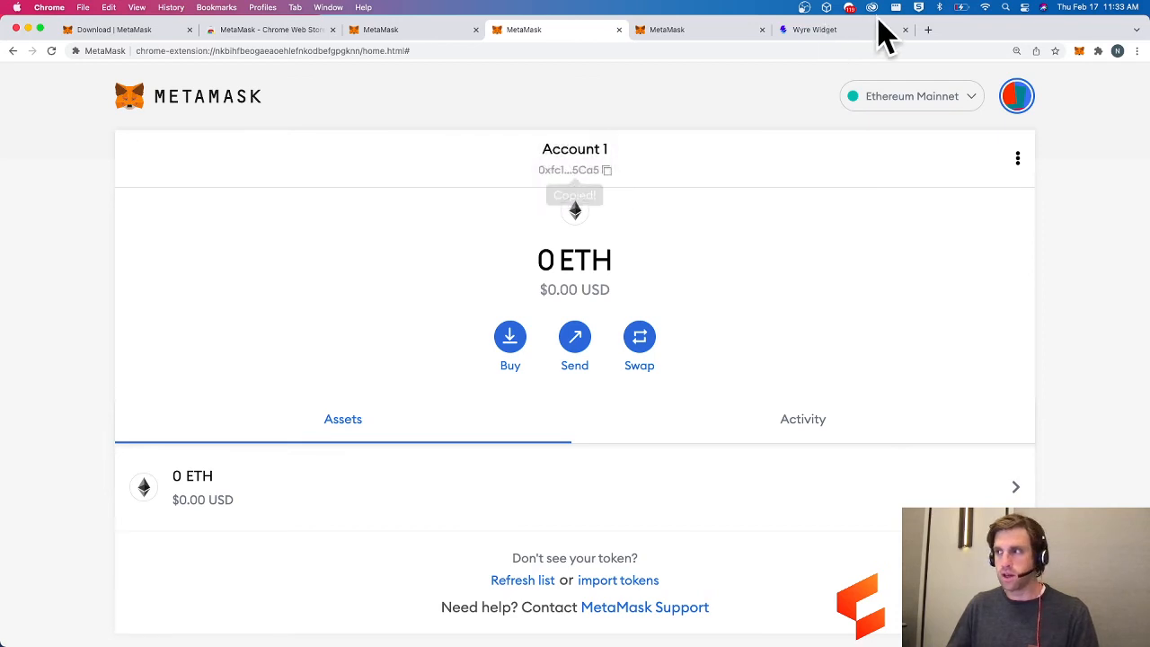
Paste the copied wallet address into a new browser tab to view it in full, and close that tab and the Wyre tab.
left_click(927, 33)
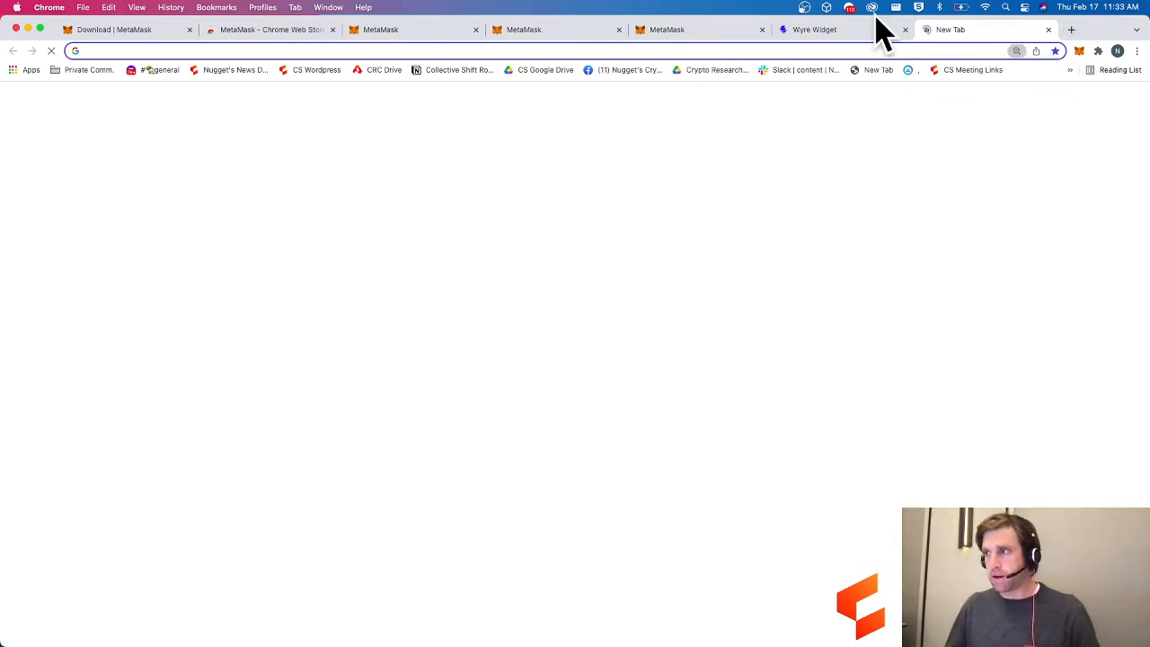
key("super+v")
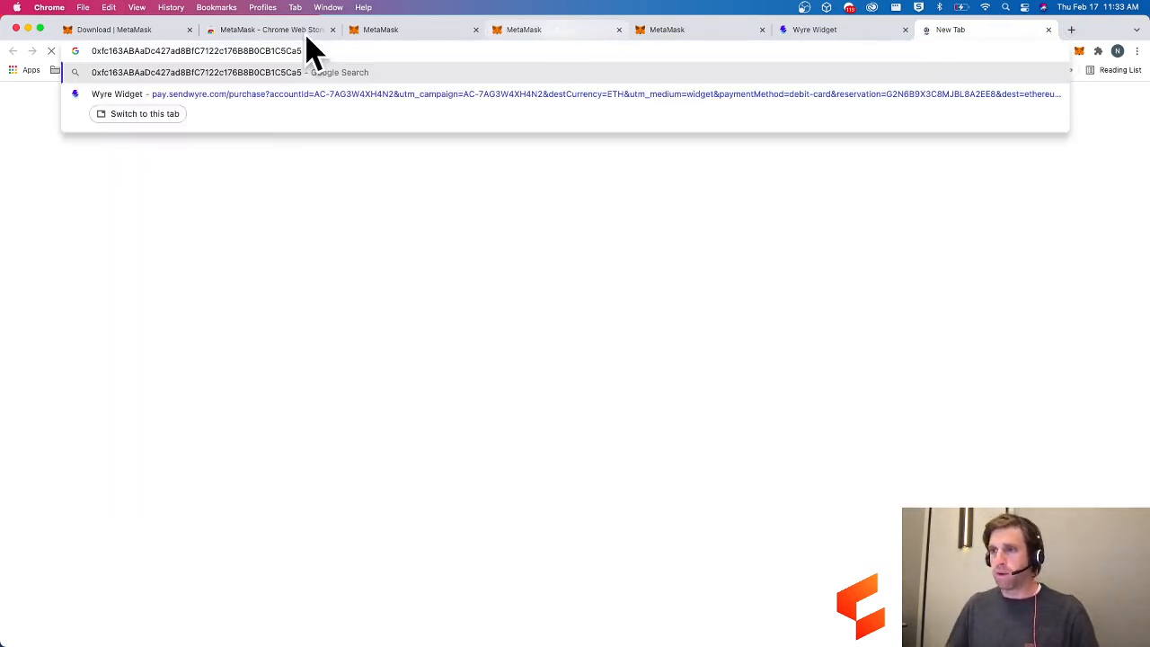
left_click_drag(300, 51, 52, 49)
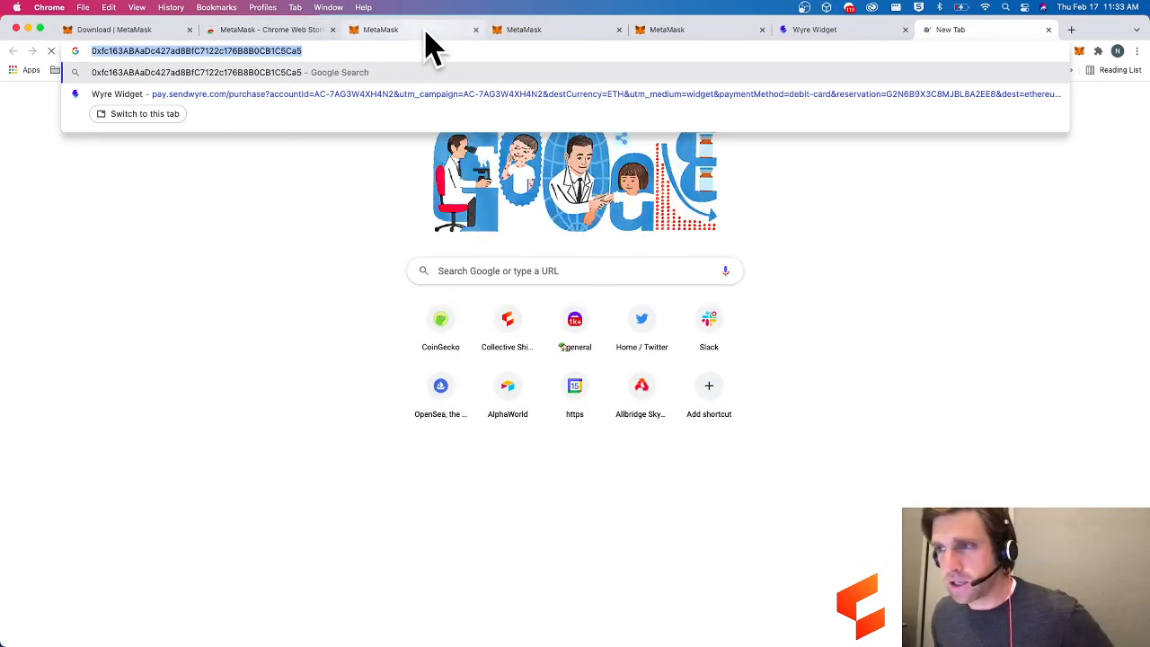
left_click(542, 30)
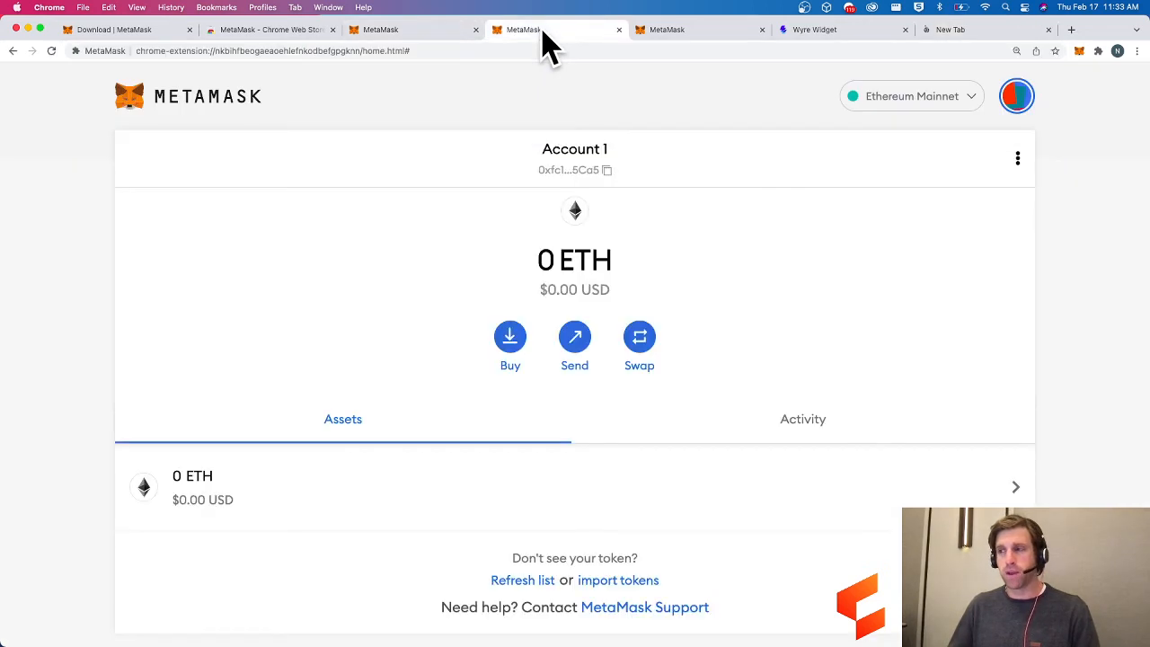
left_click(1047, 29)
left_click(904, 29)
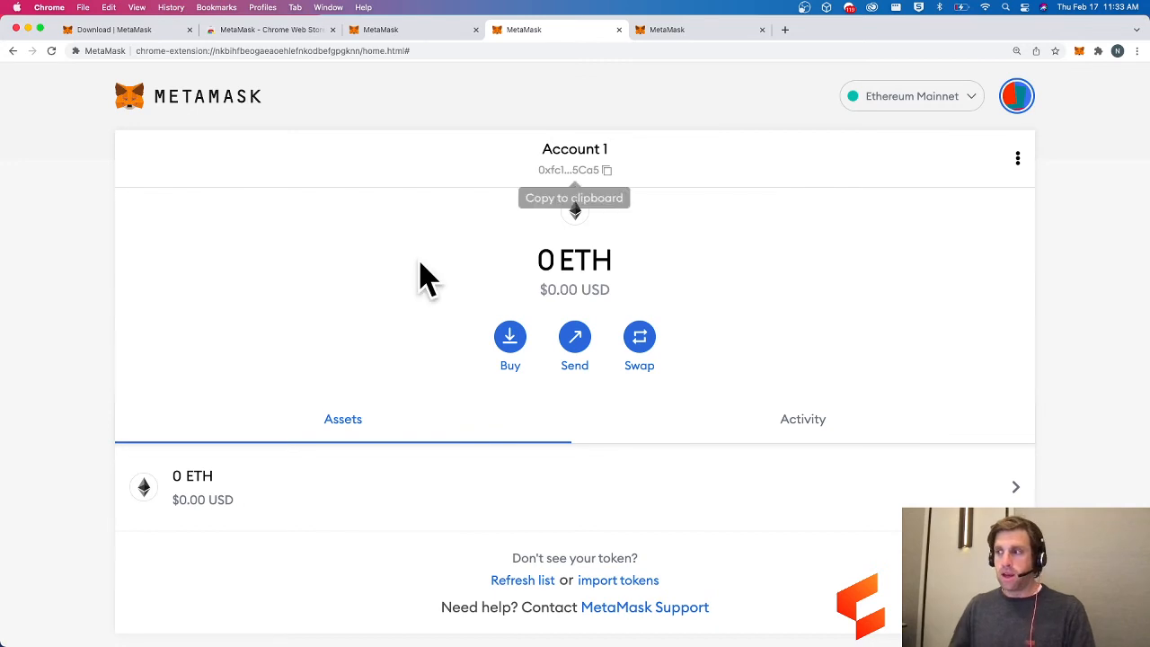
Search the token import for yfi and import yearn.finance (YFI) into the wallet.
scroll(329, 377, "down", 1)
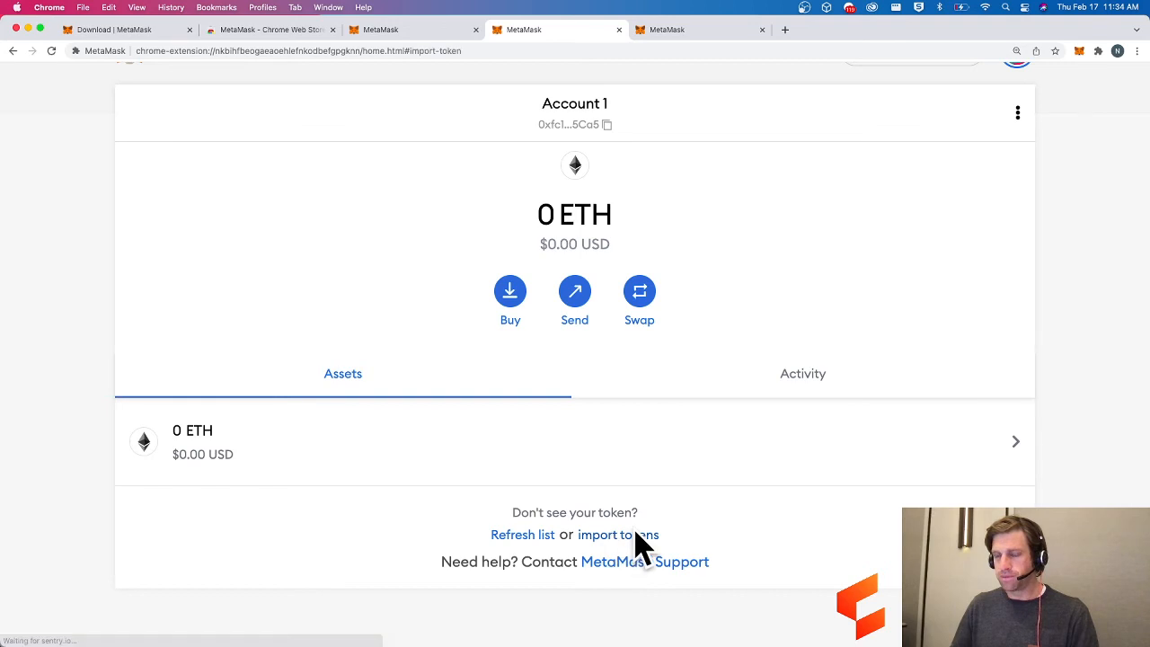
left_click(633, 537)
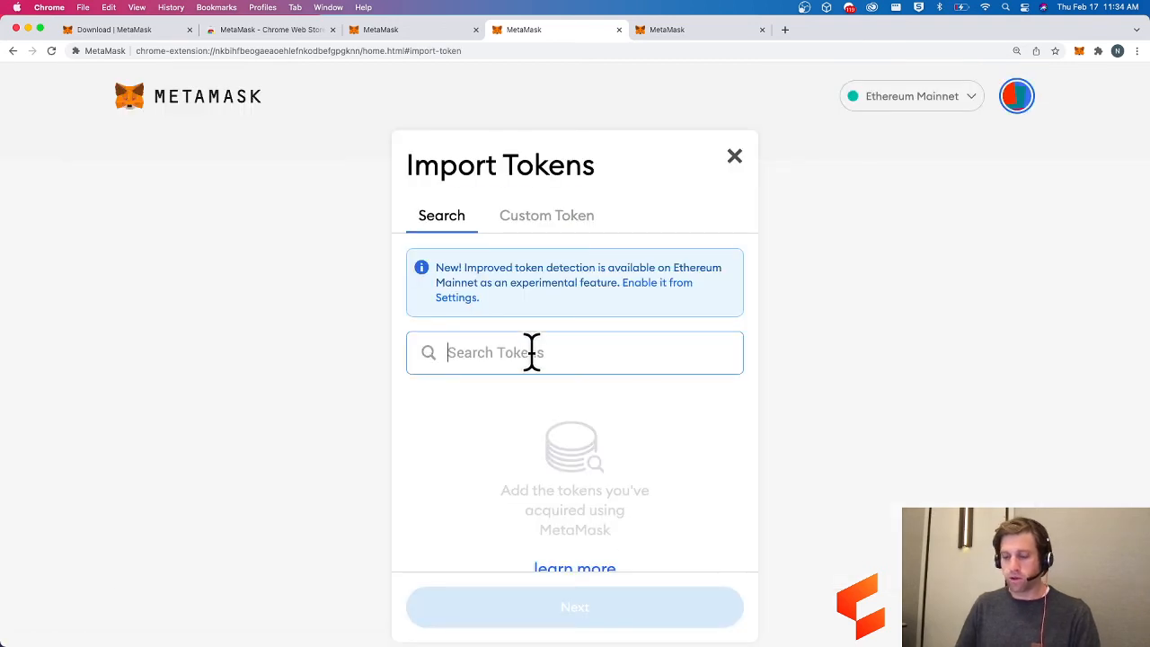
type("yfi")
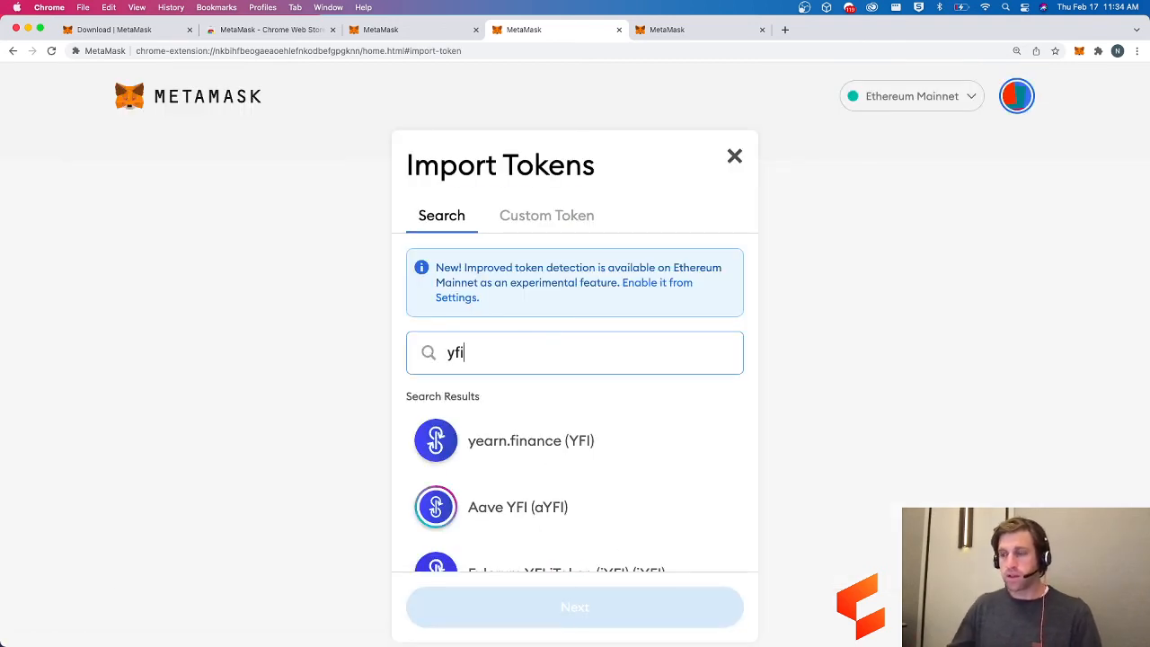
left_click(534, 440)
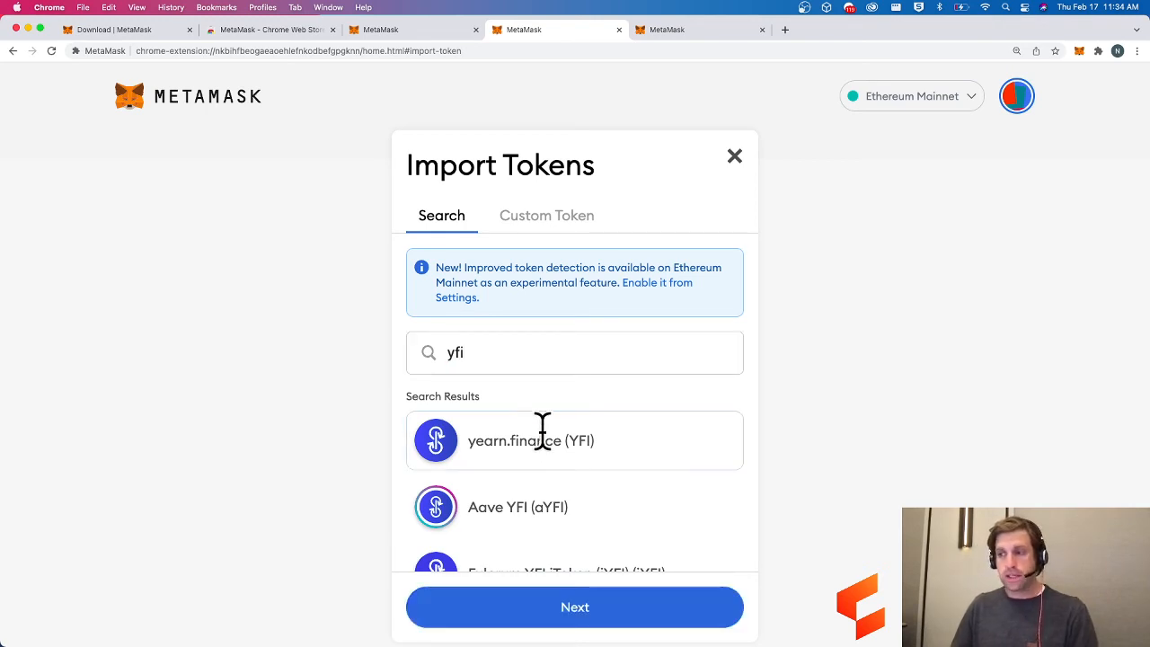
left_click(577, 619)
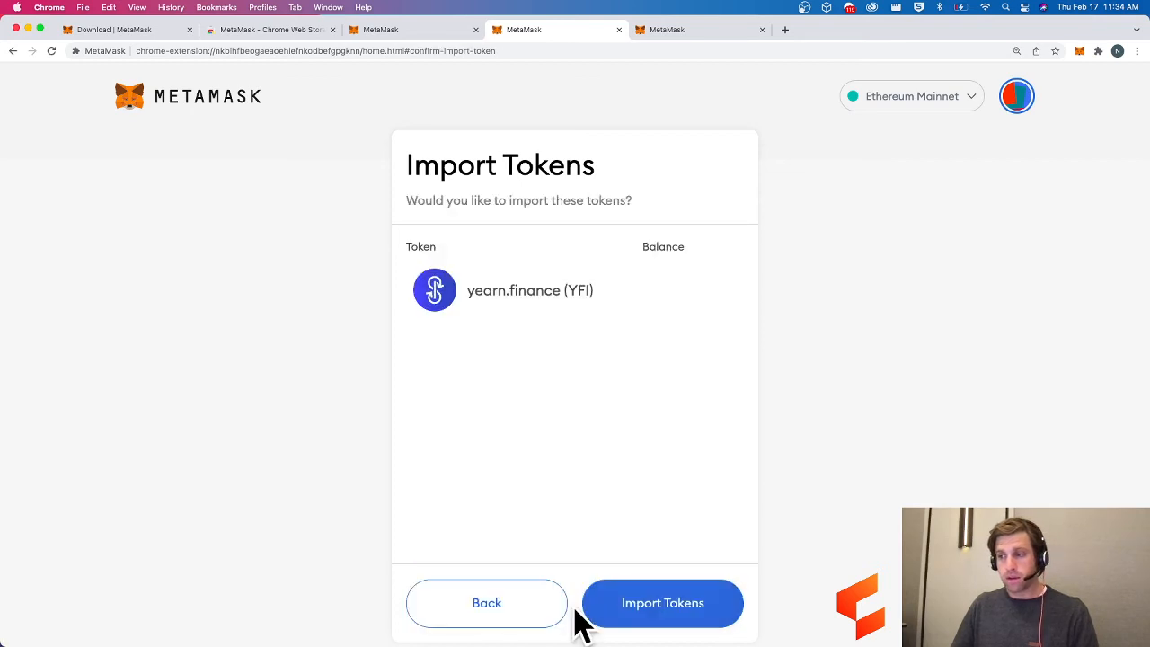
left_click(663, 611)
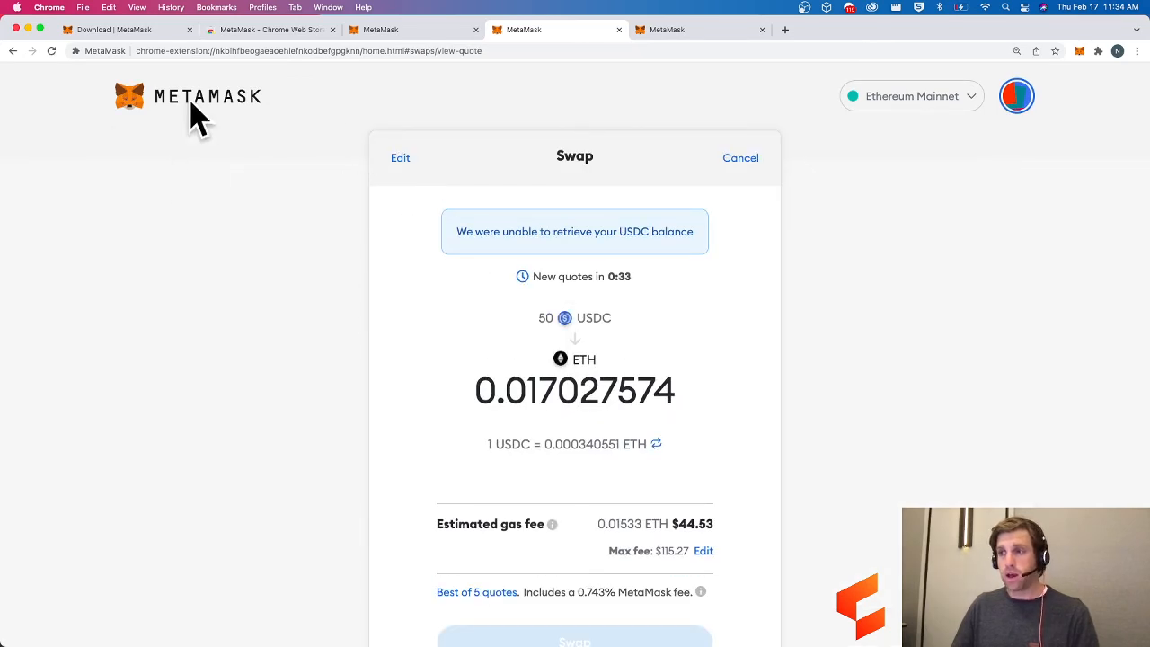
Cancel the pending USDC to ETH swap and check the wallet's asset list for the imported YFI token.
left_click(740, 159)
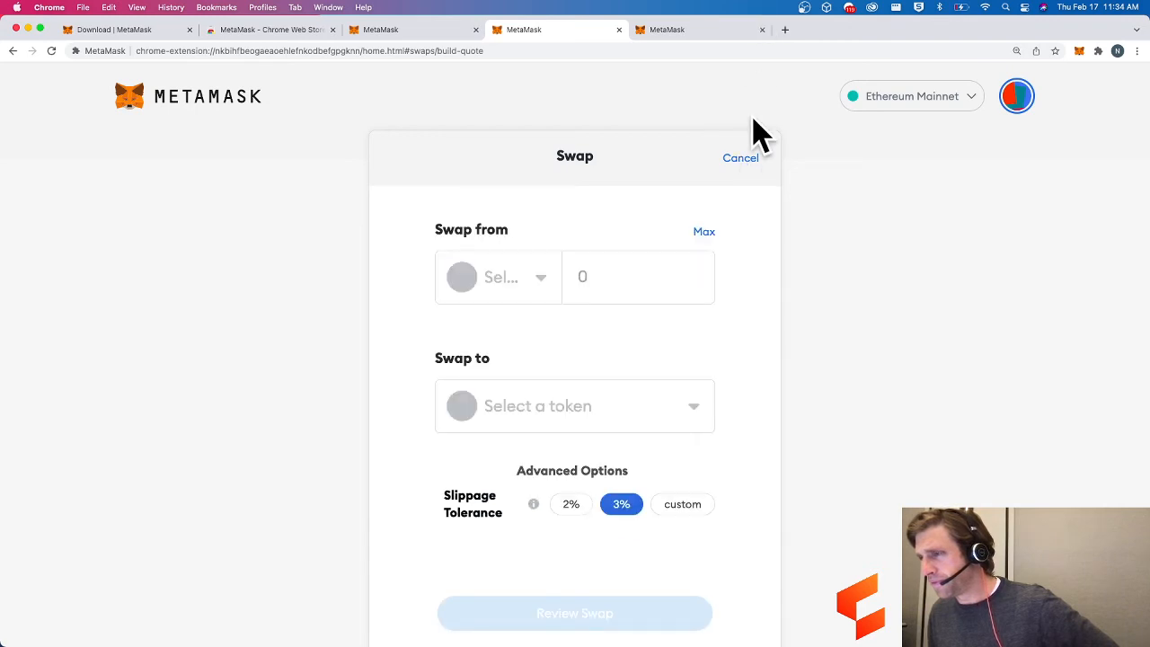
left_click(742, 160)
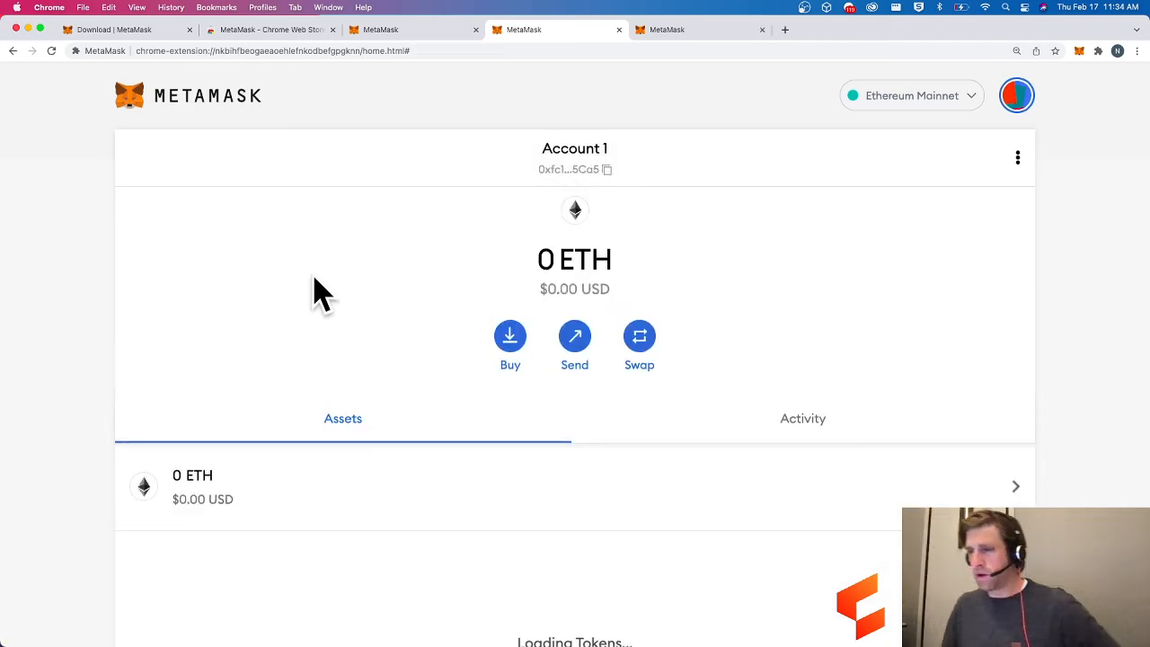
scroll(305, 377, "down", 2)
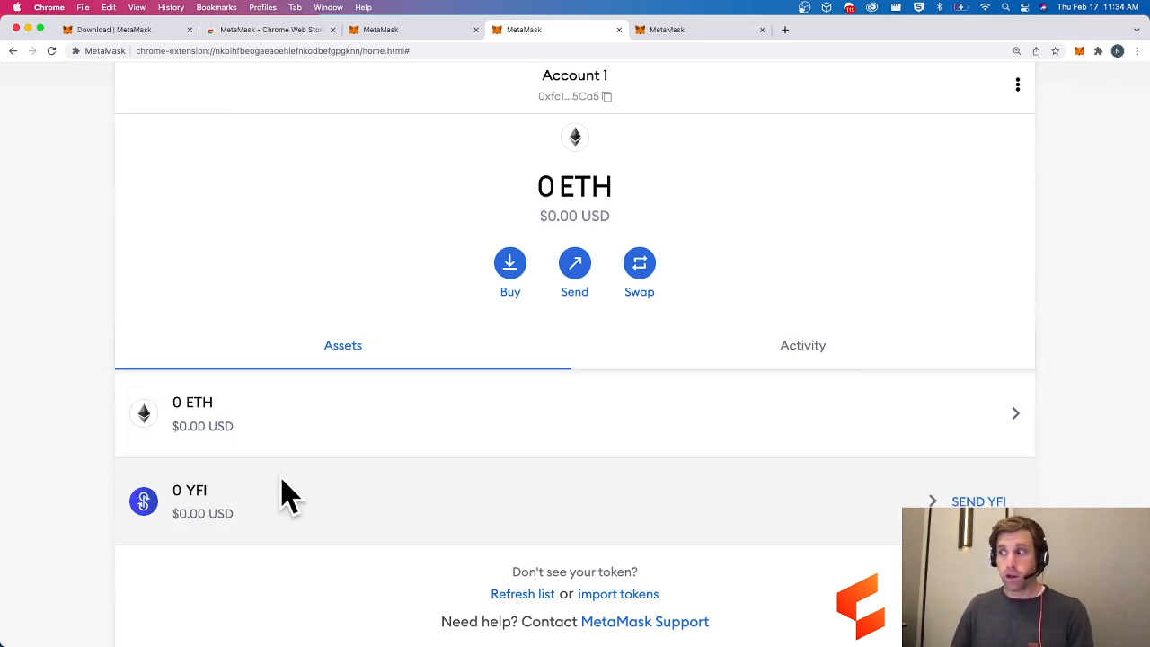
scroll(282, 493, "down", 1)
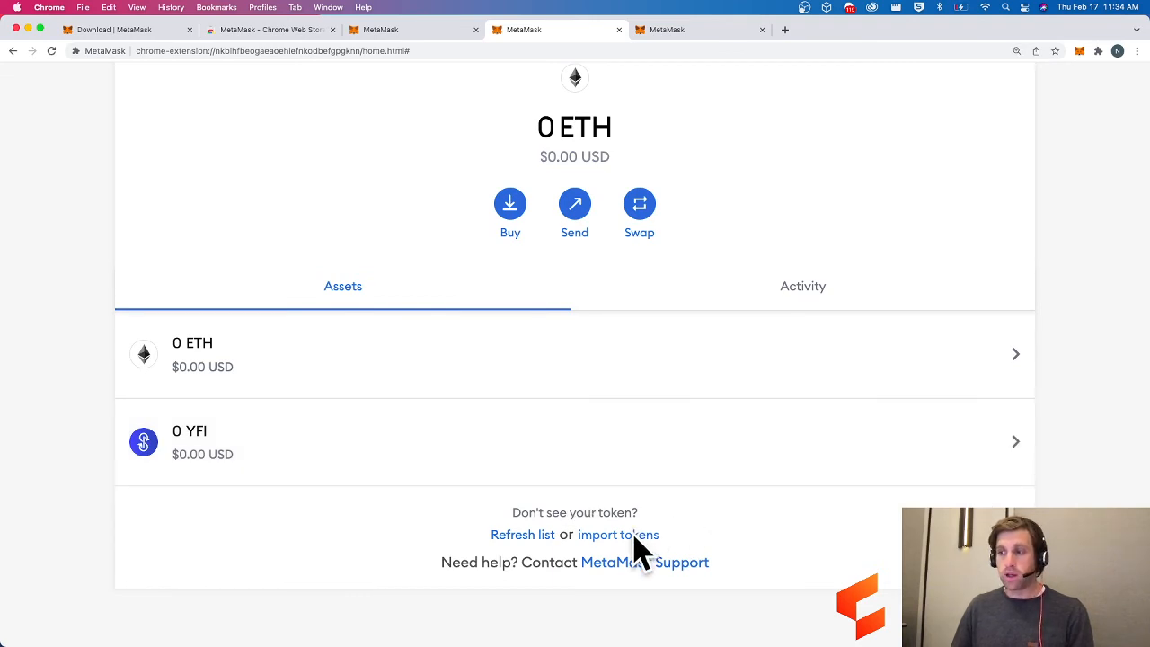
Search the token import for aave, repeat the search as aaveaave, and clear the search text.
left_click(632, 534)
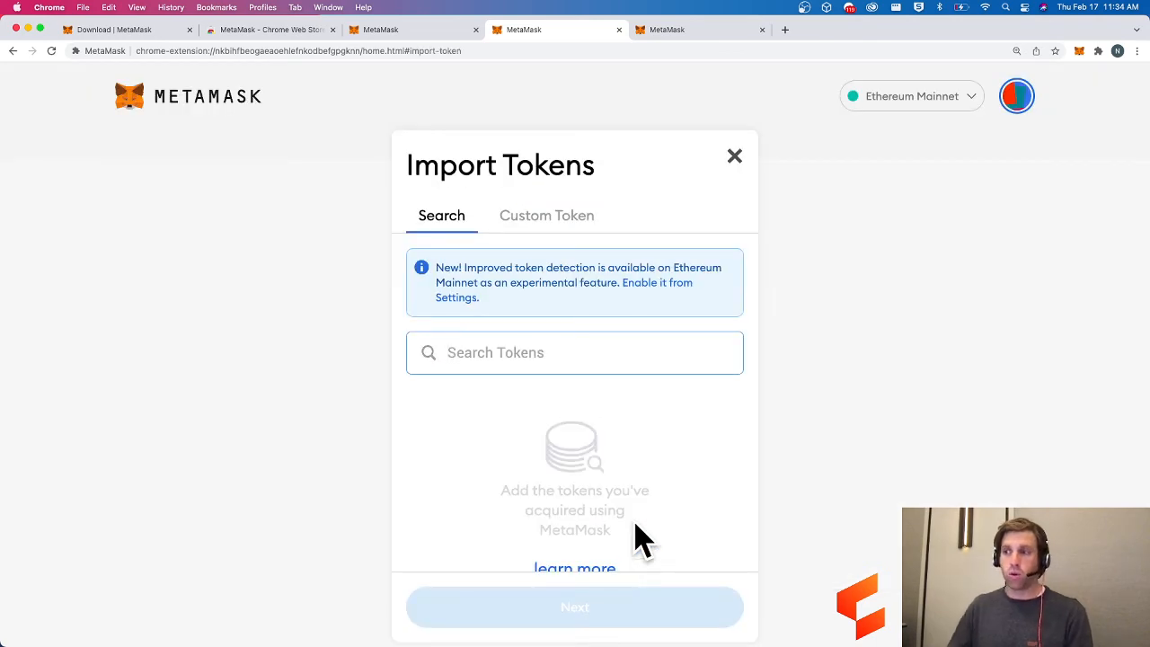
left_click(492, 359)
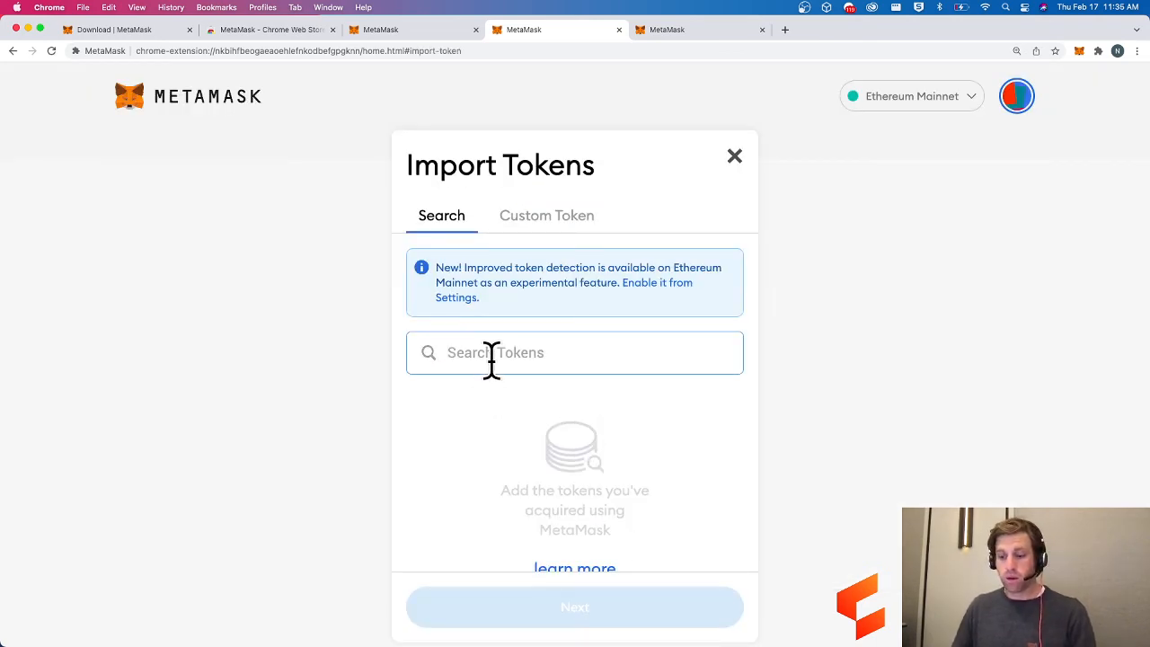
type("aave")
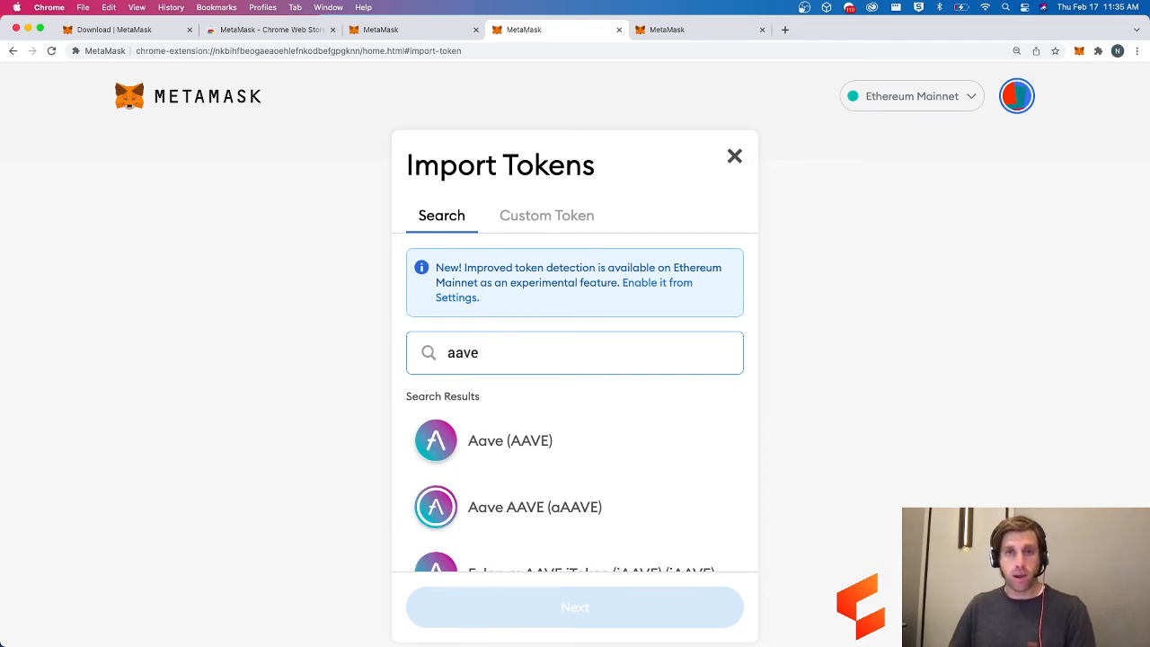
left_click_drag(511, 352, 385, 362)
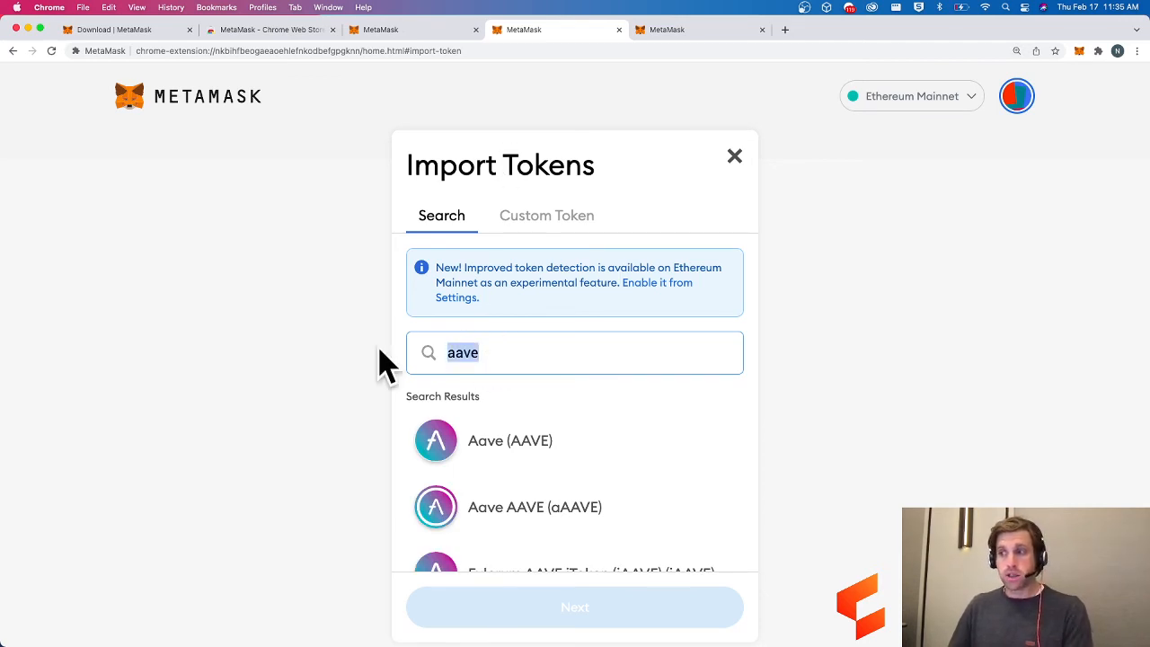
key("BackSpace")
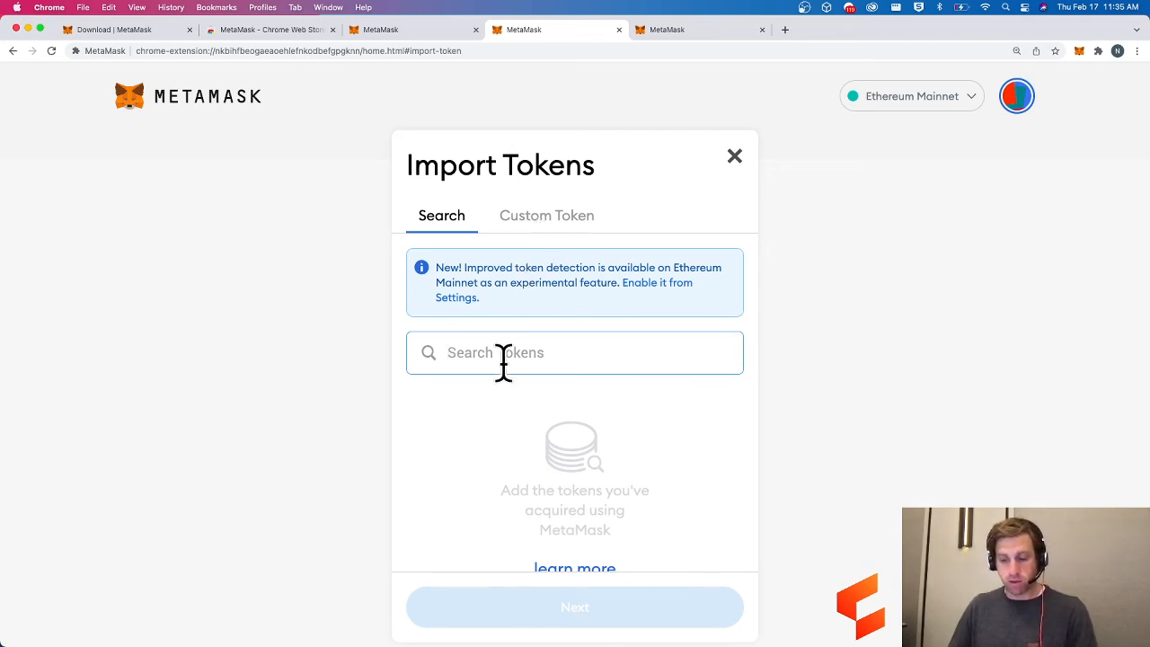
type("aaveaave")
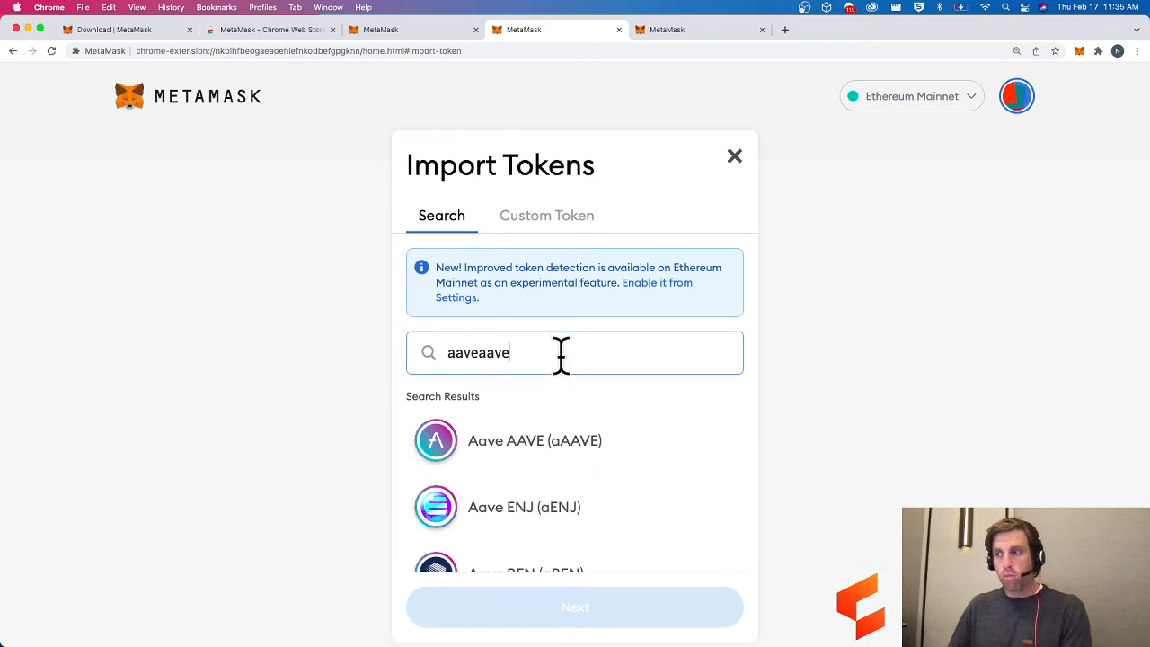
left_click_drag(560, 356, 436, 351)
key("BackSpace")
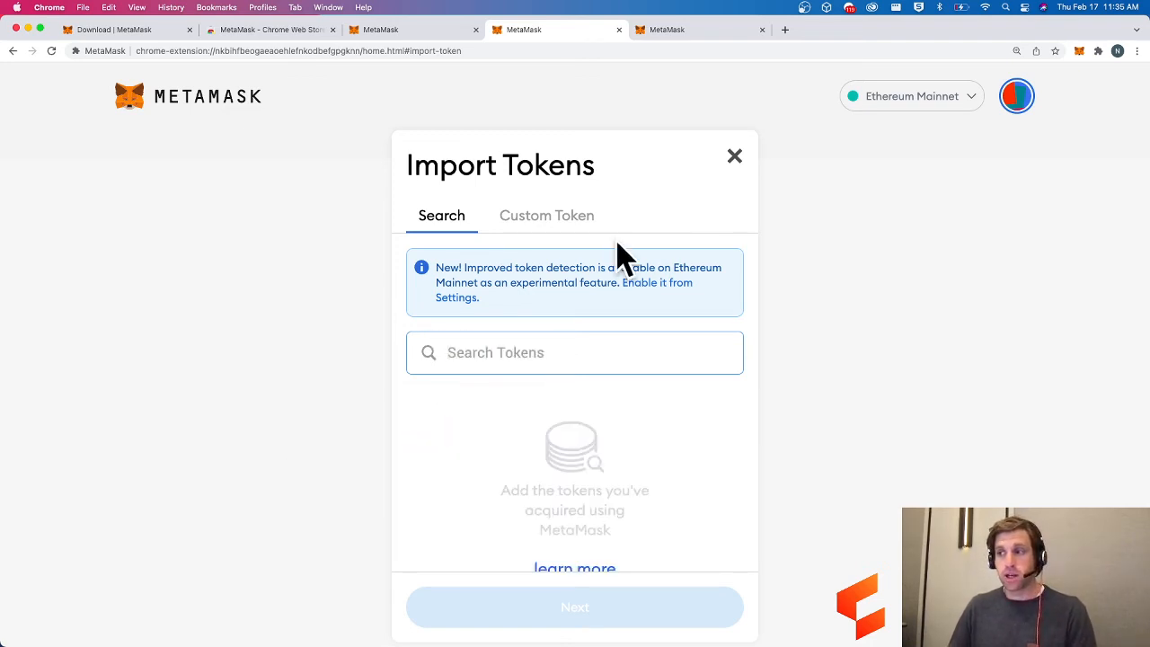
Examine the custom token import form with its contract address, symbol and decimal fields, and return to the wallet home page.
left_click(544, 215)
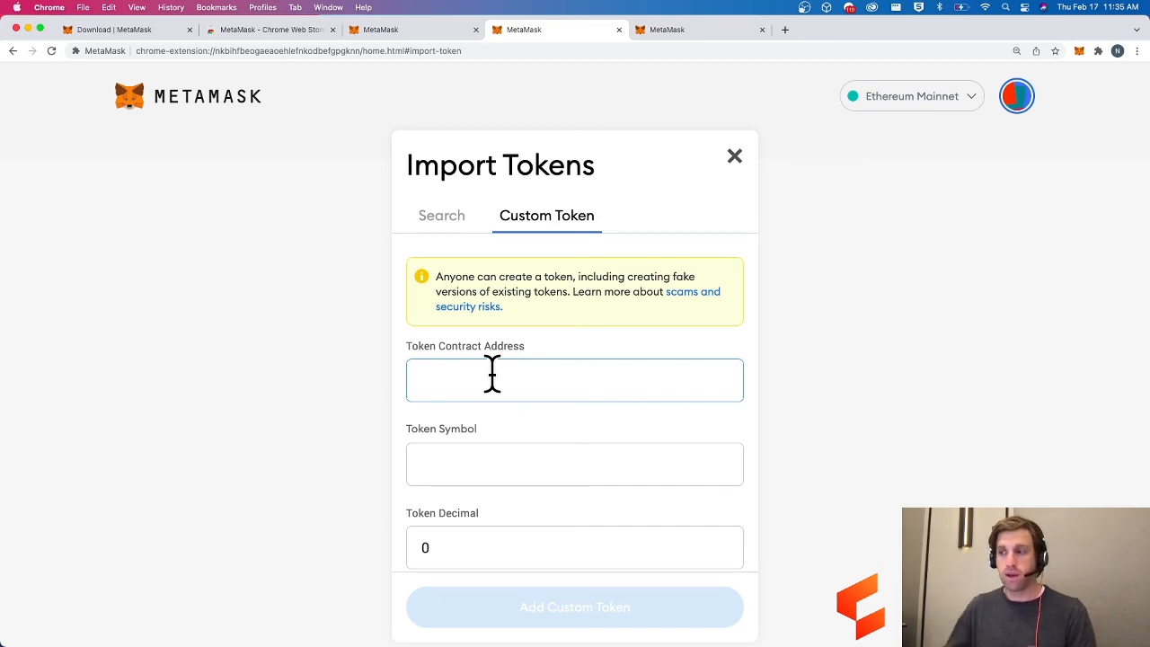
scroll(467, 409, "down", 1)
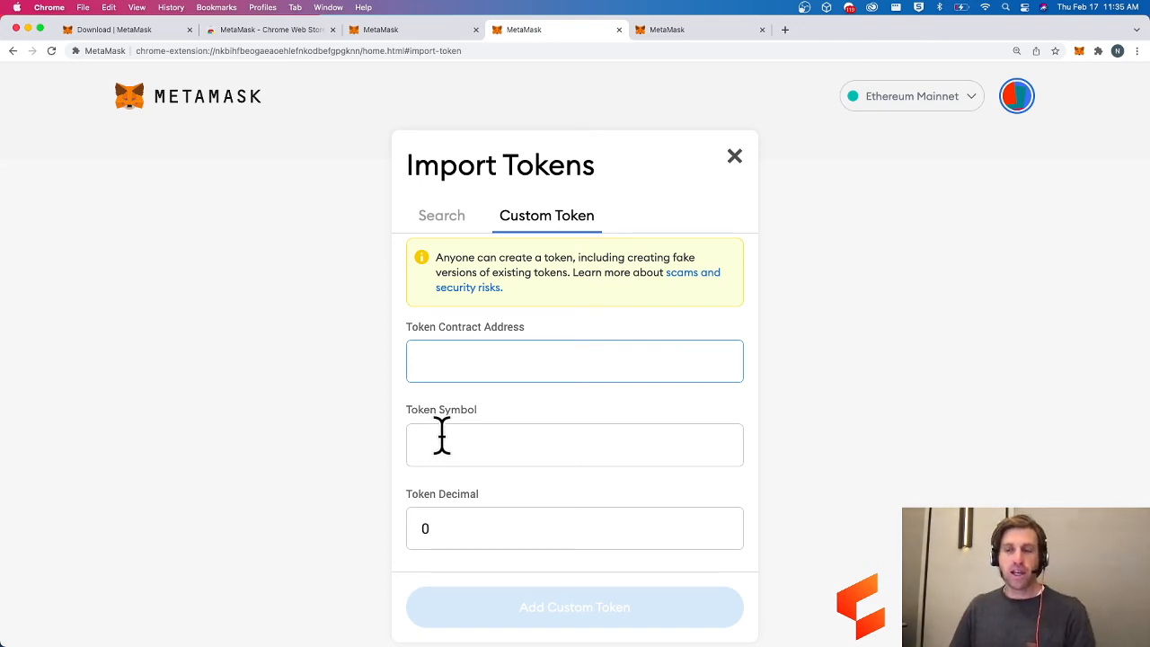
left_click(441, 218)
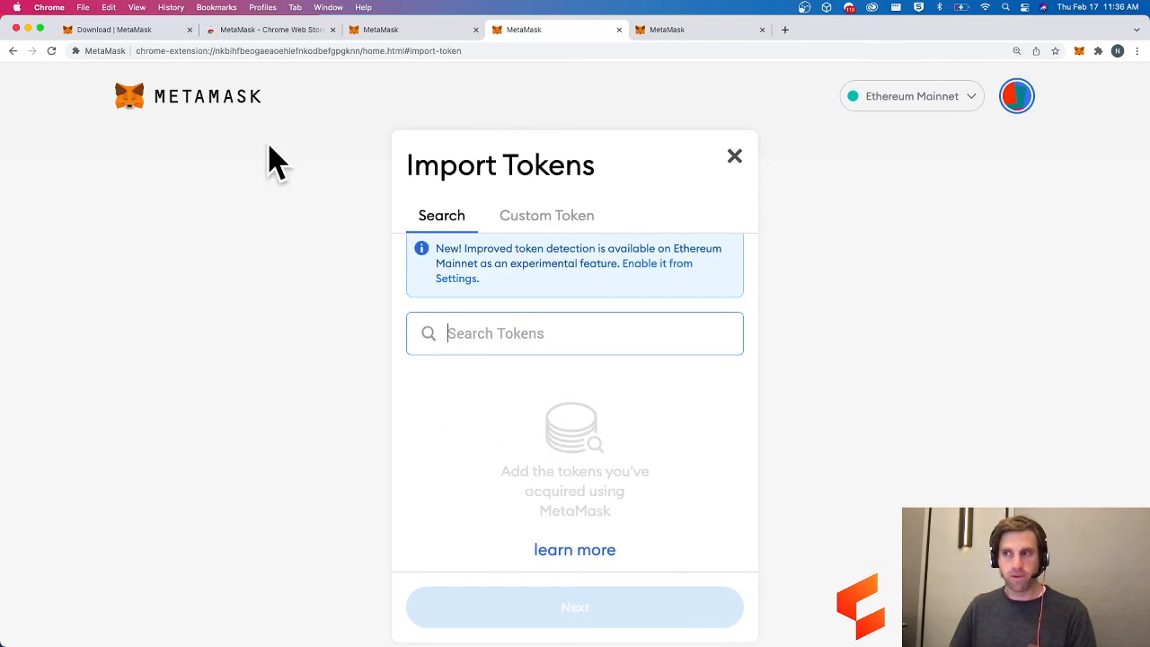
left_click(243, 115)
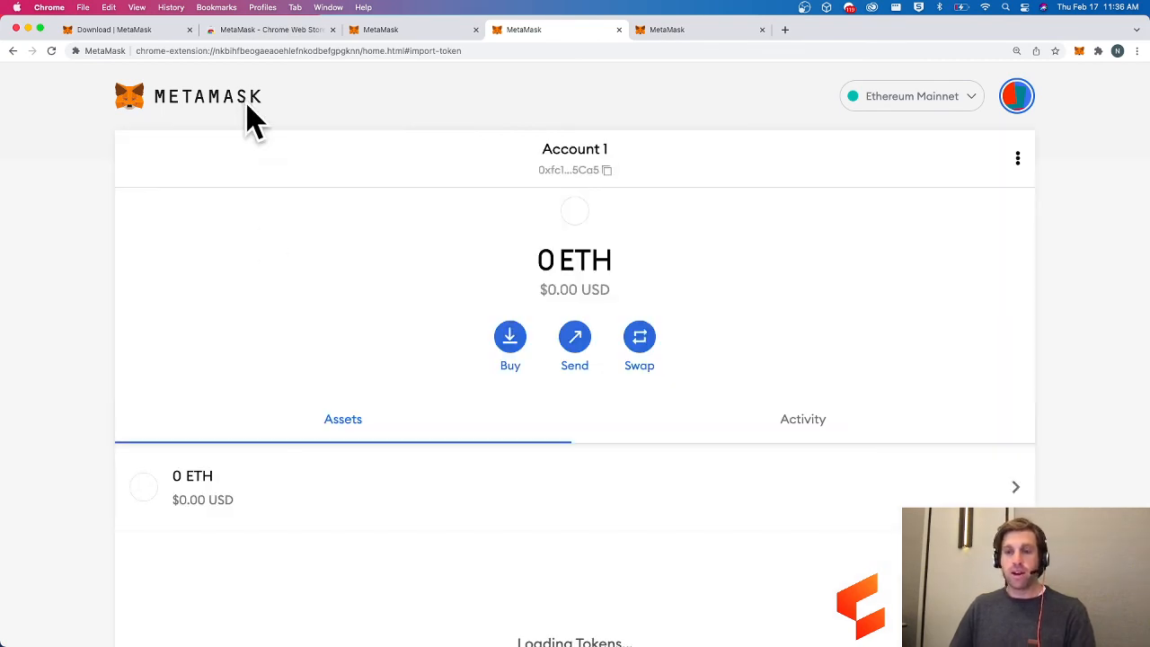
Review Account 1's asset list and transaction activity, and return to the assets.
scroll(251, 556, "down", 2)
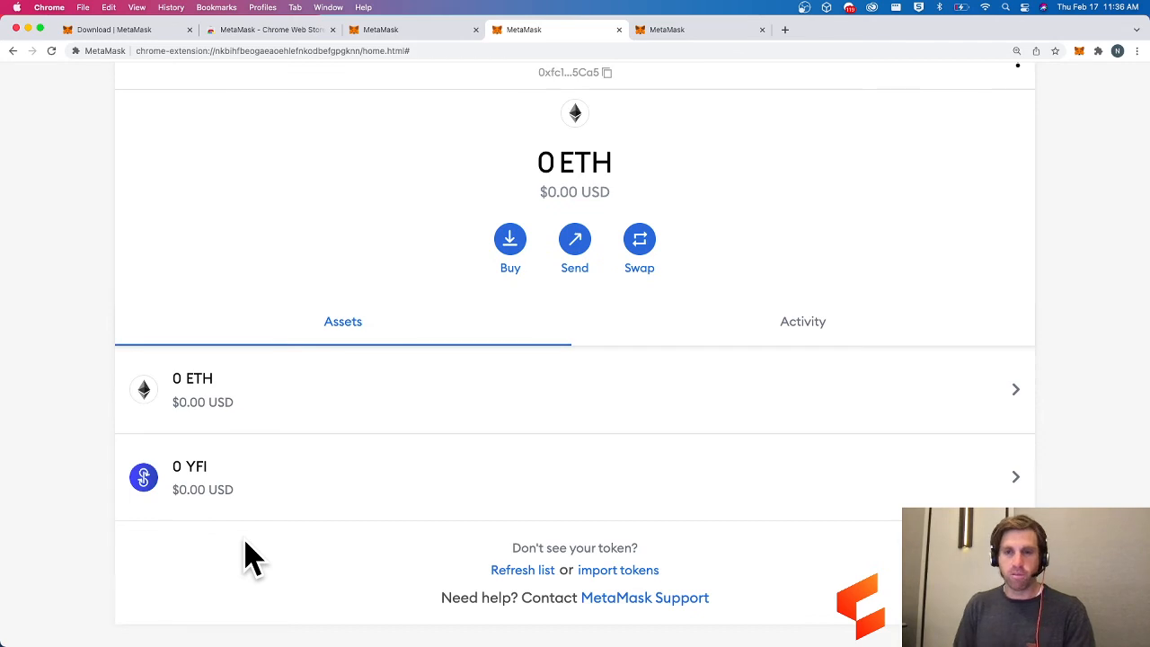
scroll(341, 493, "up", 2)
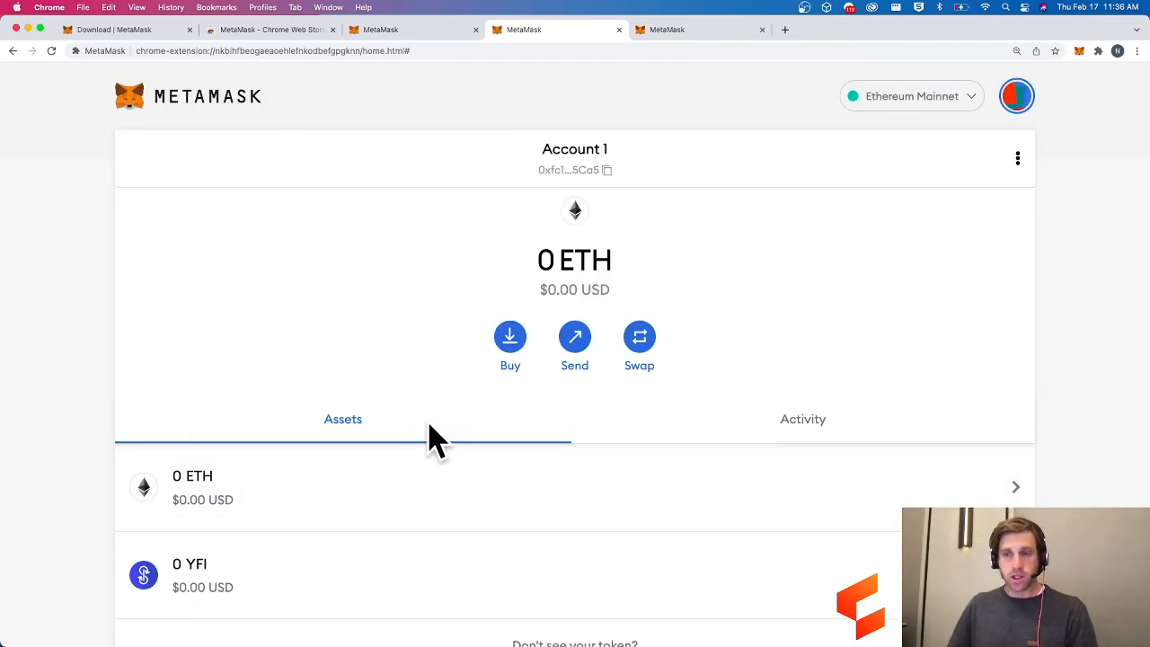
scroll(413, 438, "down", 2)
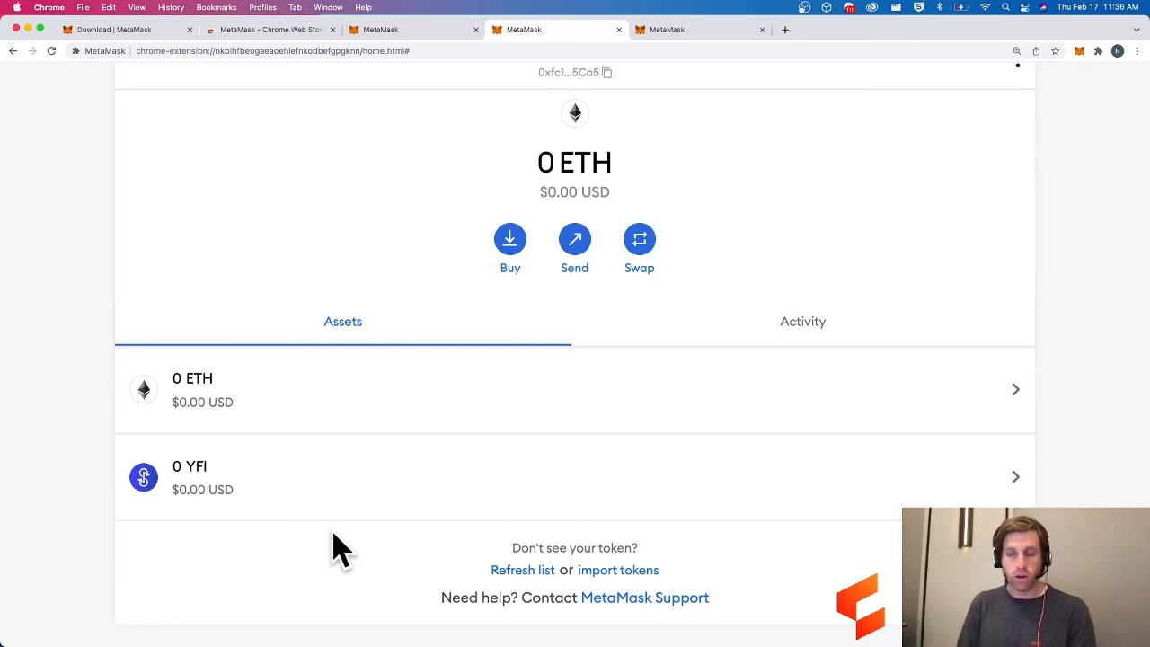
scroll(340, 539, "up", 3)
left_click(734, 429)
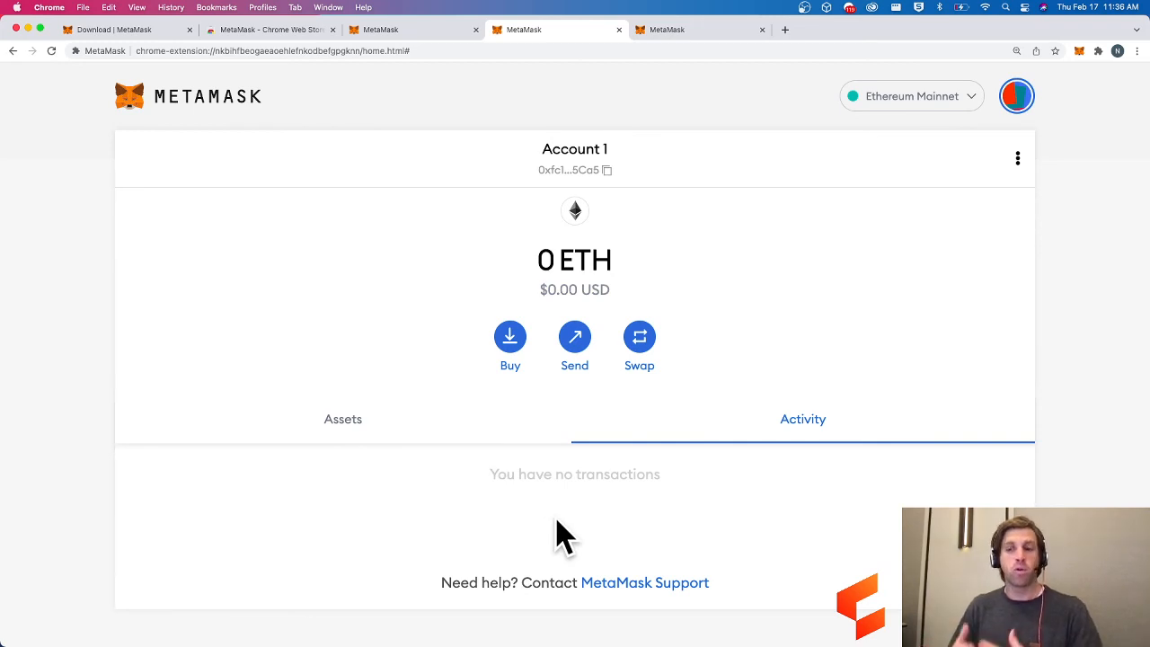
left_click(452, 429)
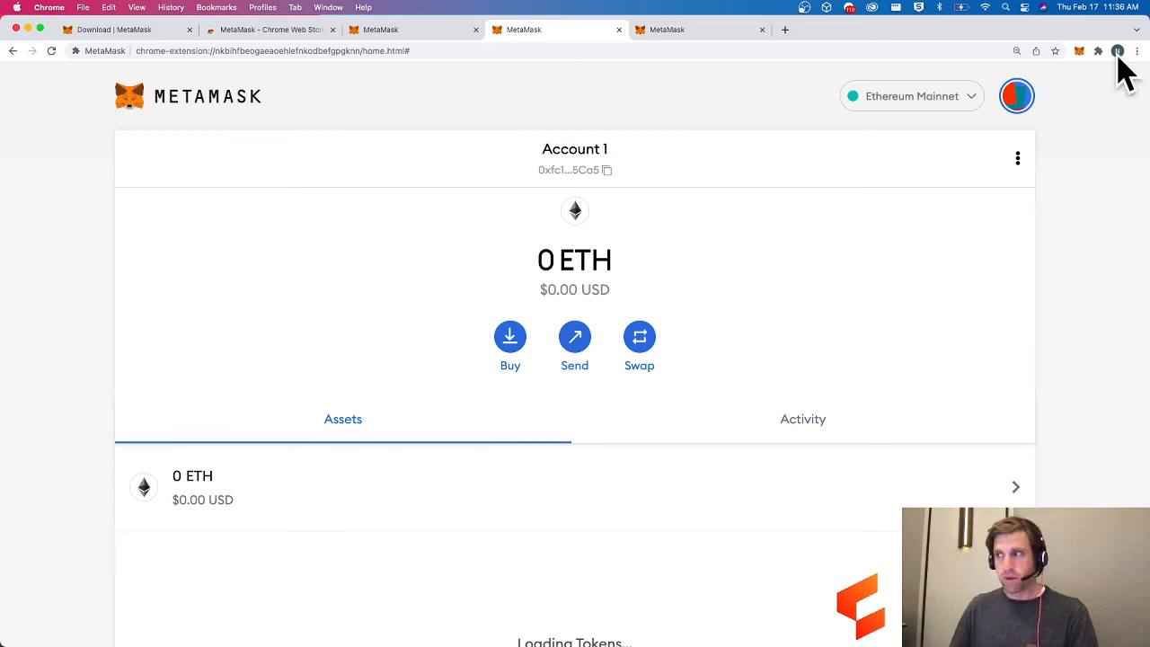
Close the spare MetaMask tab and open opensea.io in a new tab.
left_click(1080, 52)
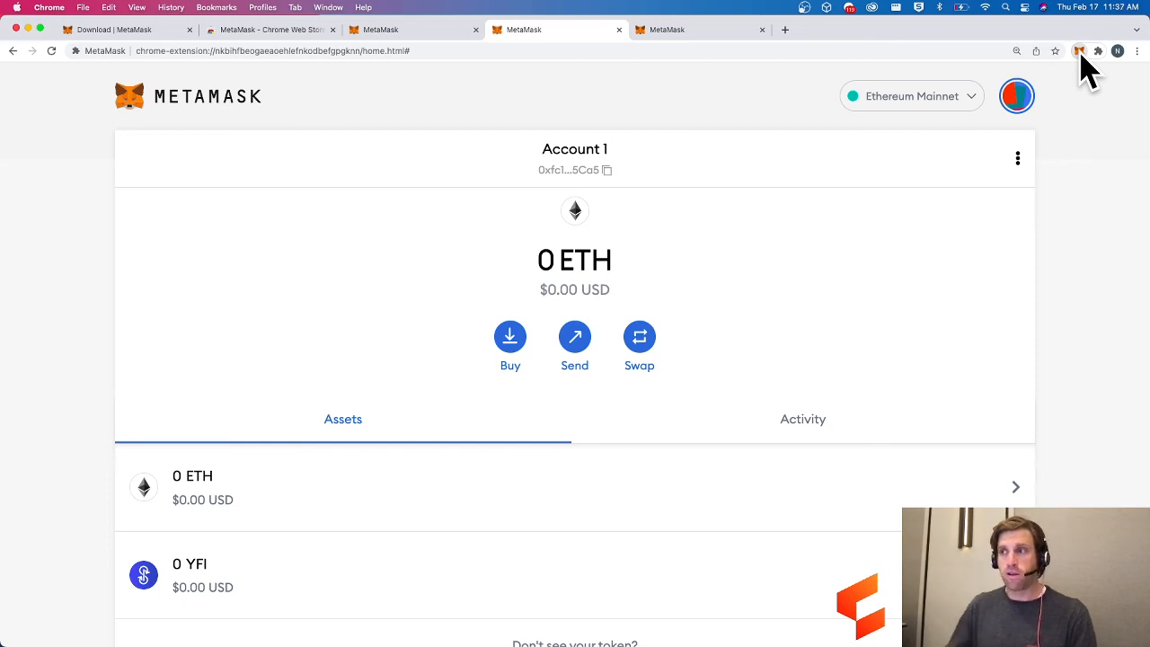
left_click(761, 29)
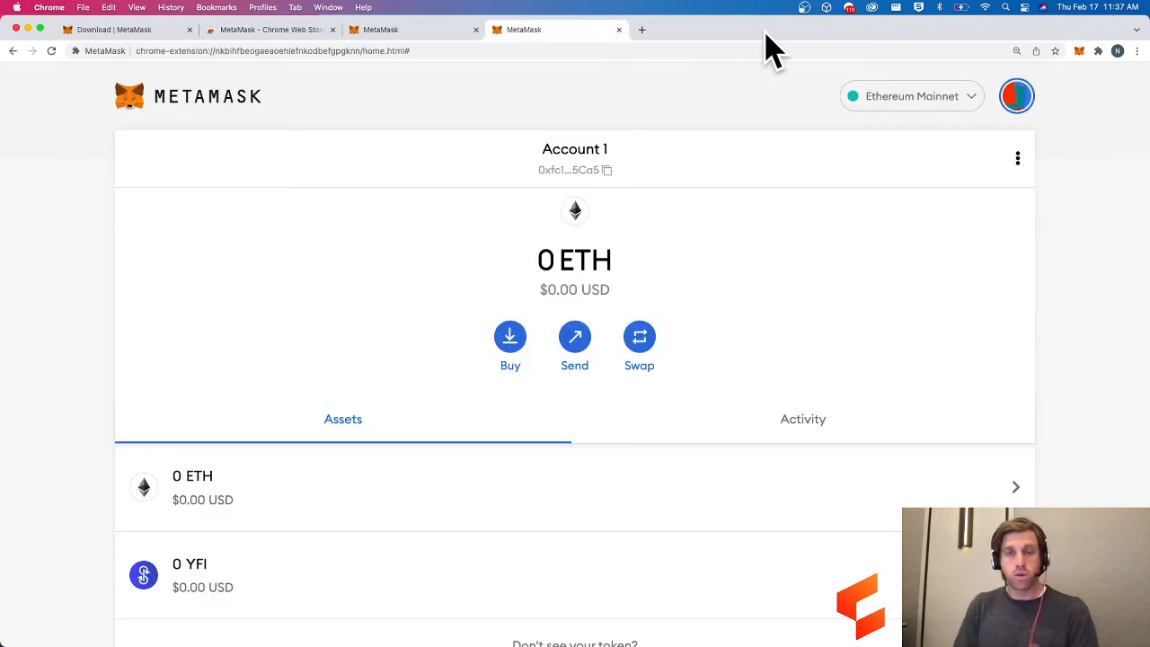
left_click(641, 30)
type("opensea")
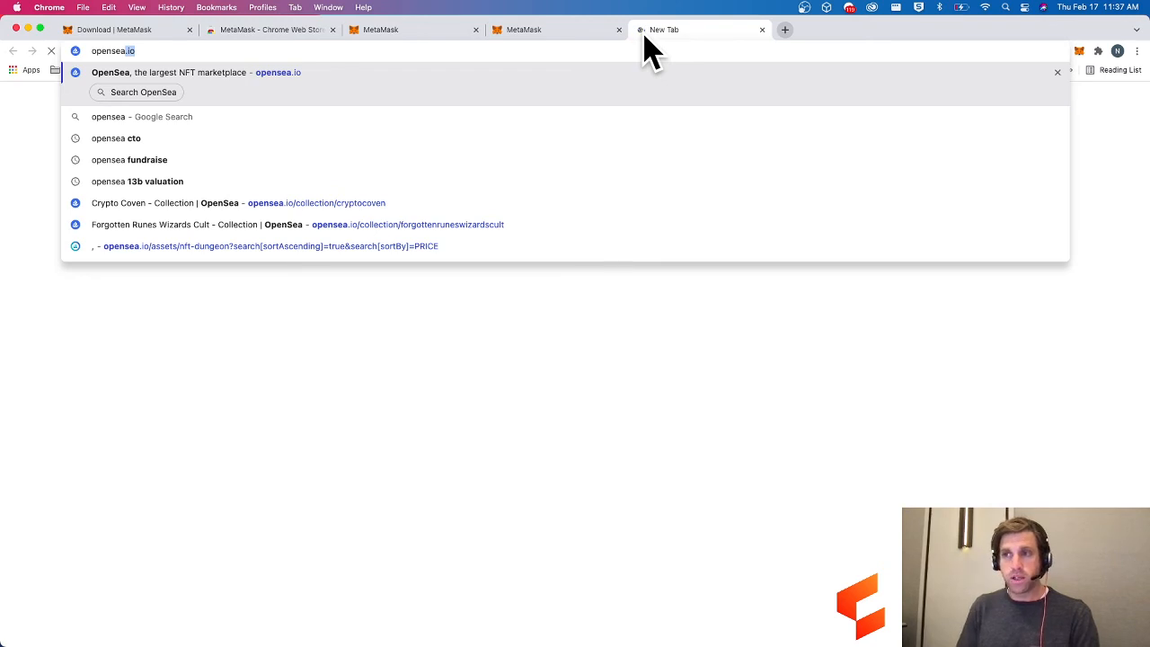
key("Return")
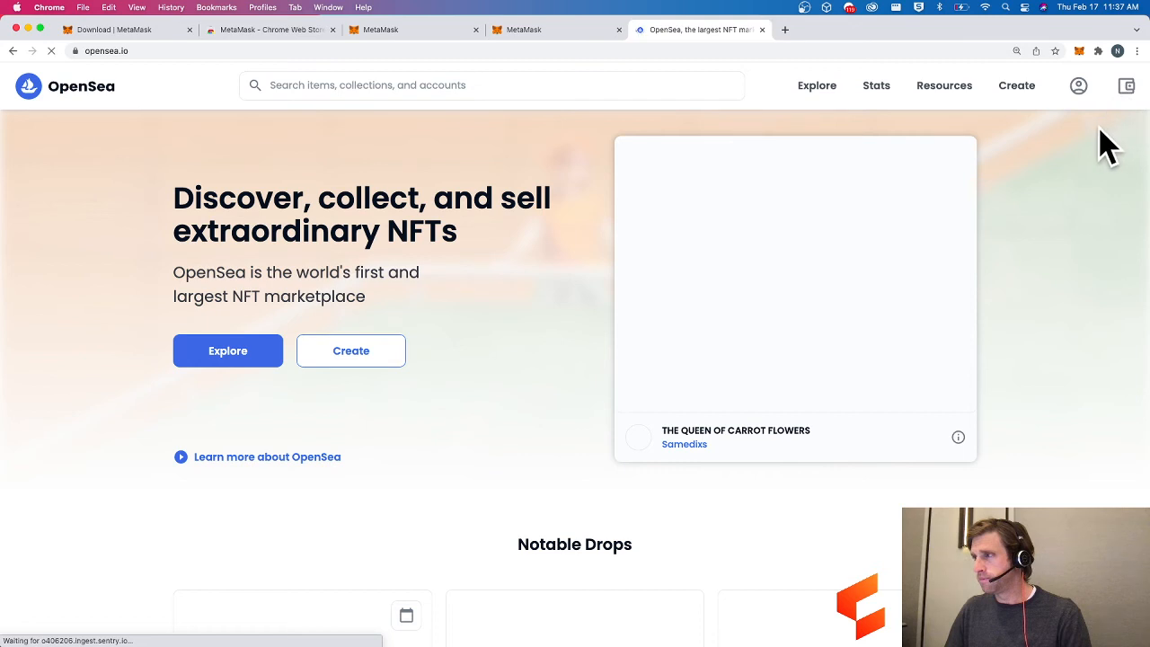
Connect MetaMask to OpenSea, granting access to both Account 1 and Account 2.
left_click(1126, 87)
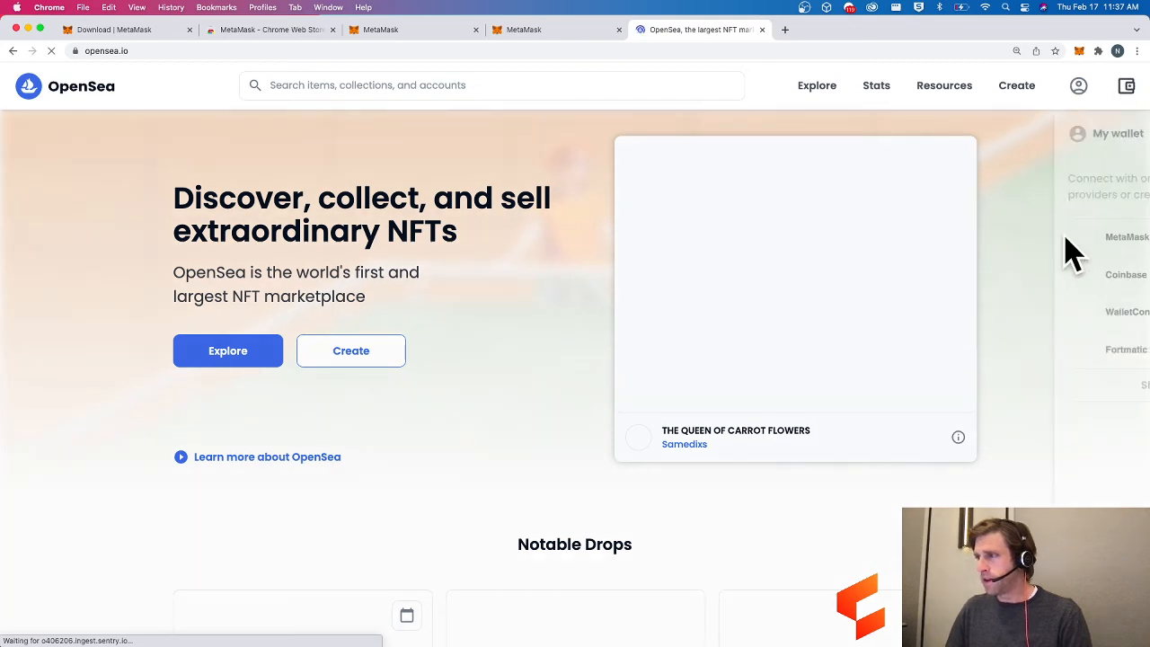
left_click(1123, 88)
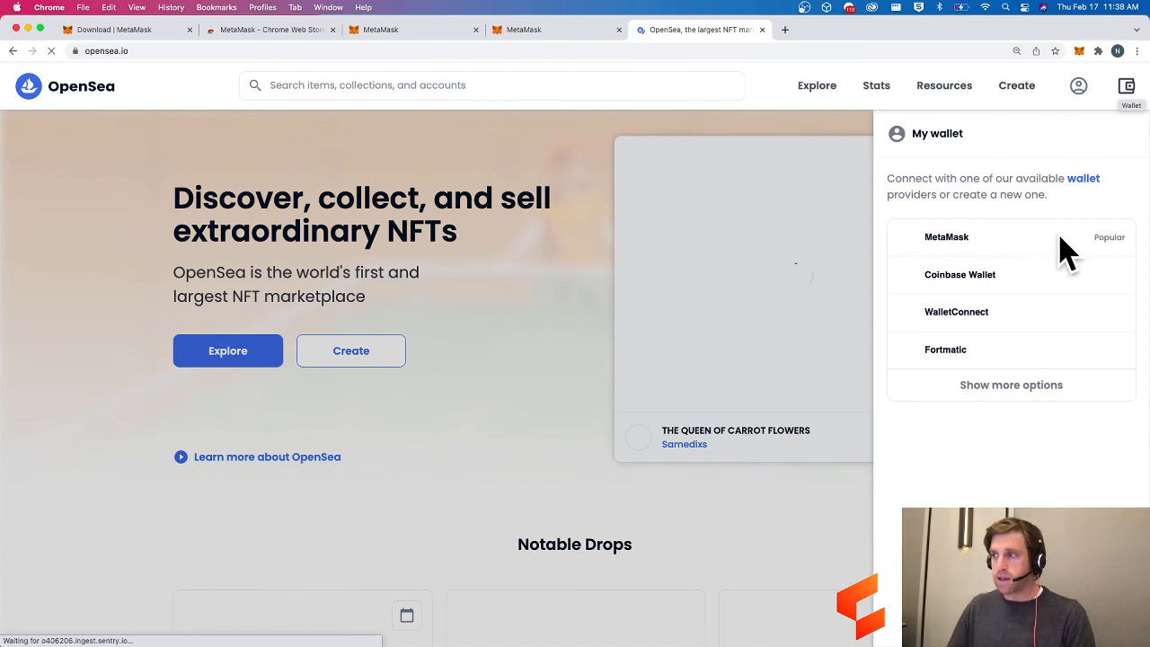
left_click(977, 247)
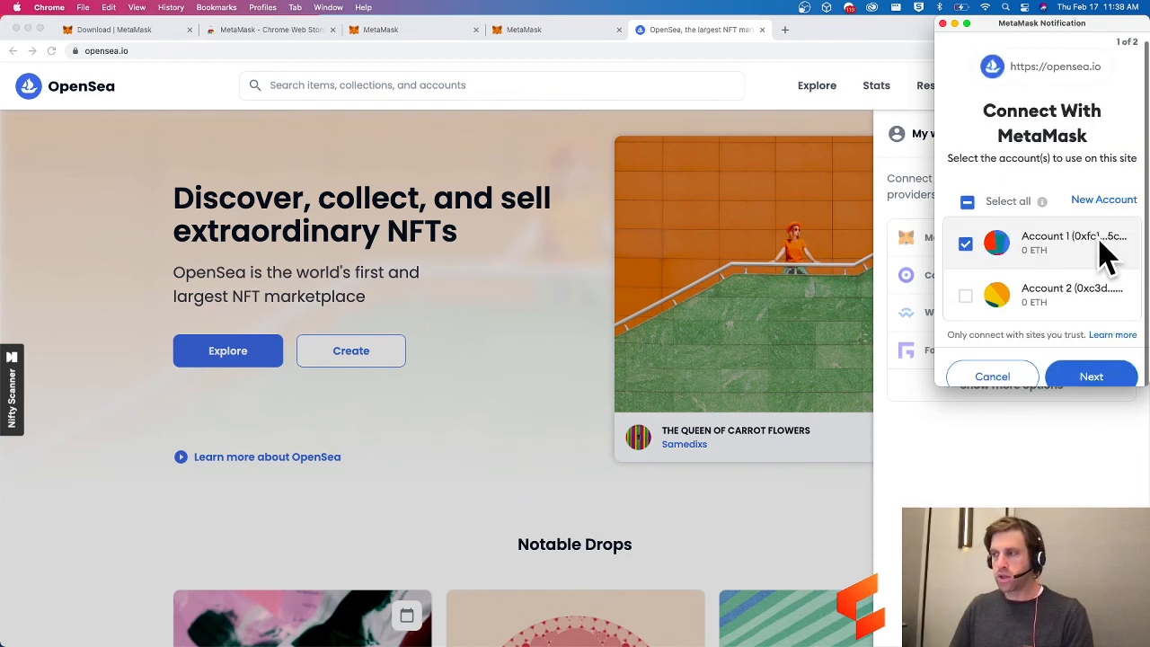
key("super+minus")
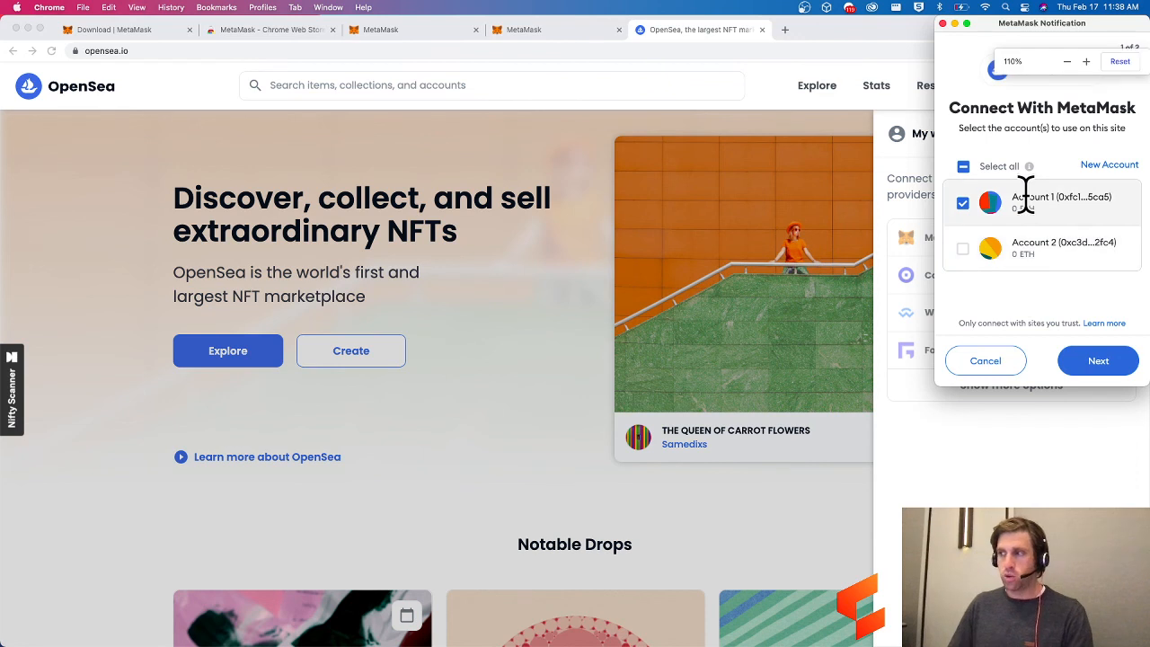
left_click(965, 249)
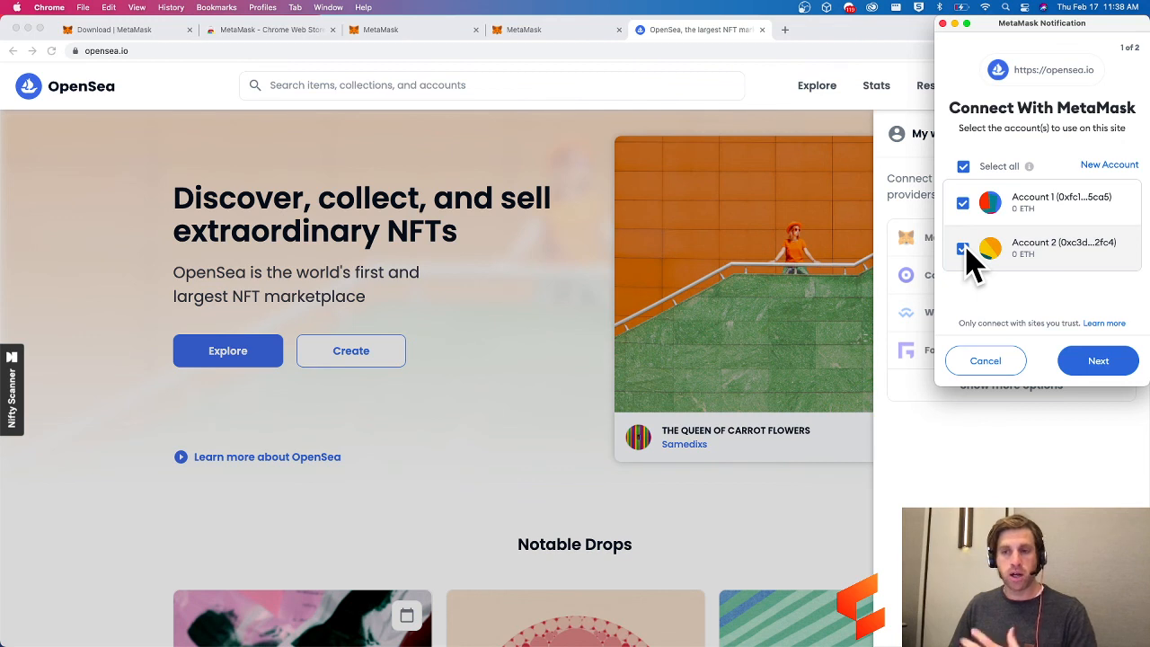
left_click(1097, 361)
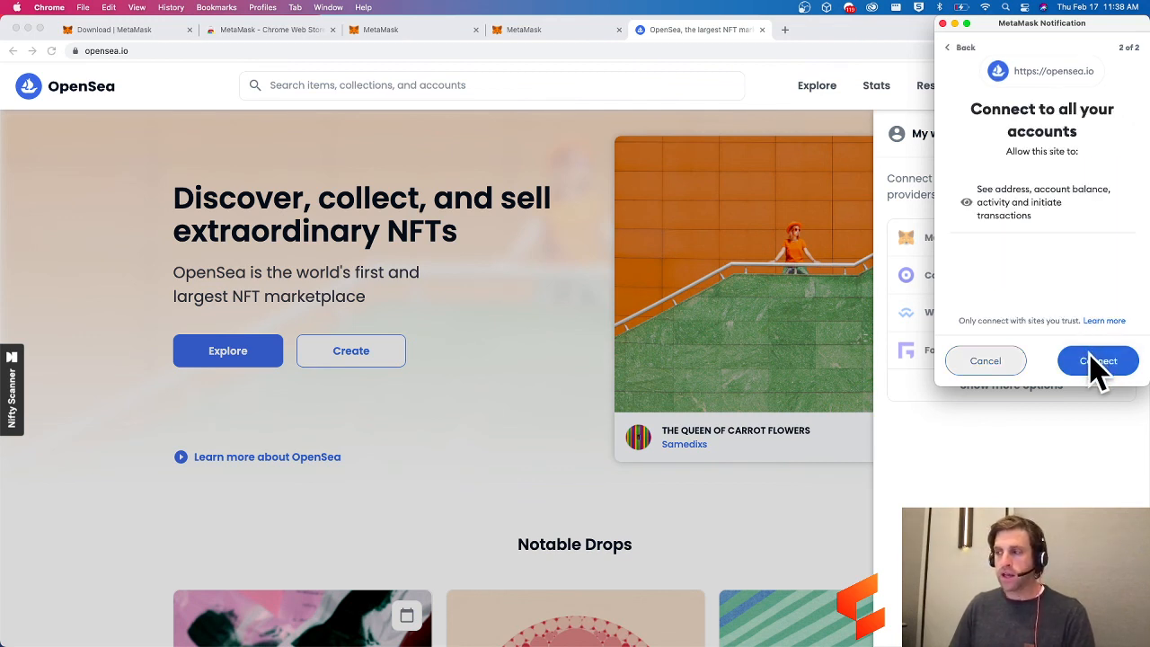
left_click(1097, 361)
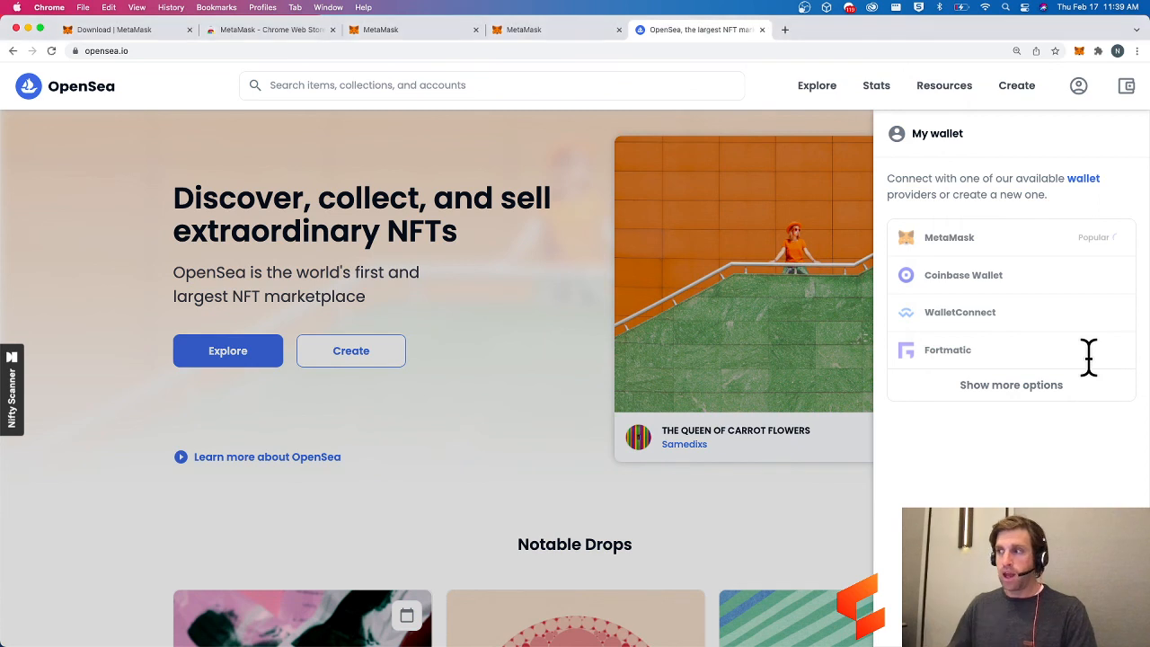
Open the OpenSea account profile and view the account options available for the connected wallet.
left_click(1078, 87)
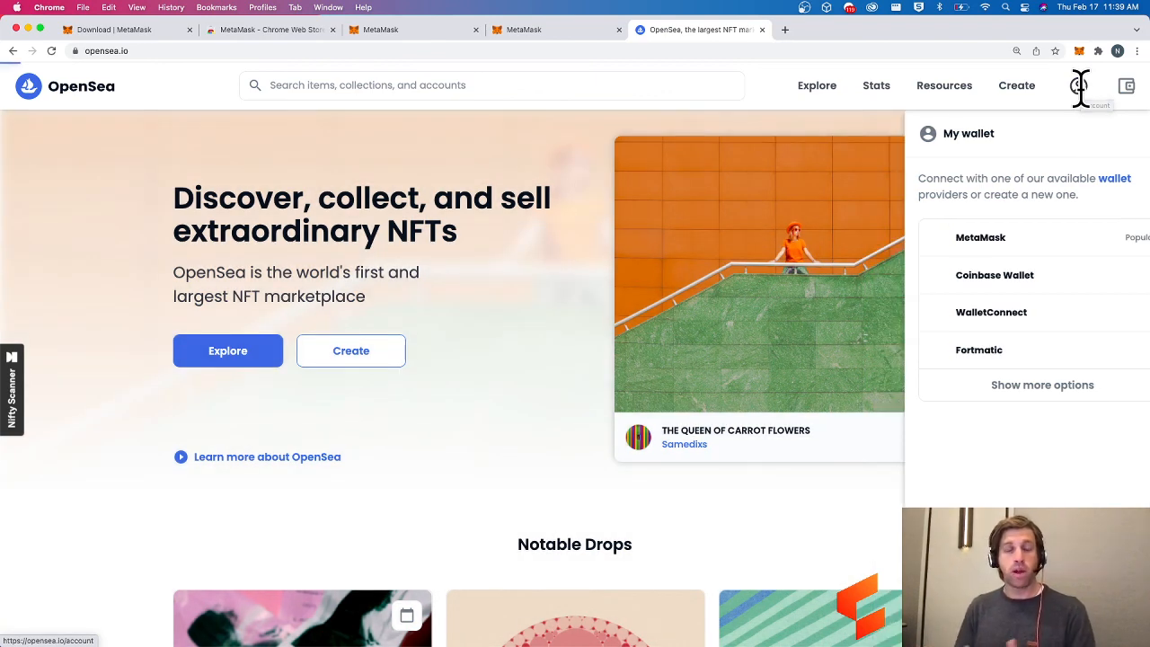
left_click(1079, 88)
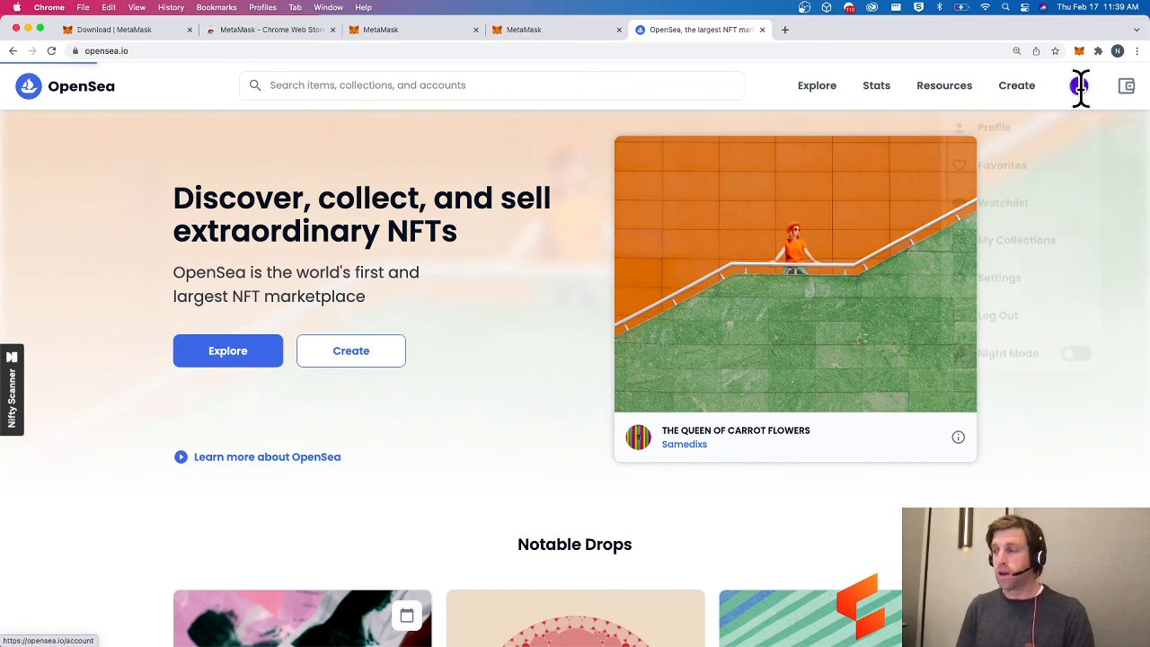
mouse_move(1080, 87)
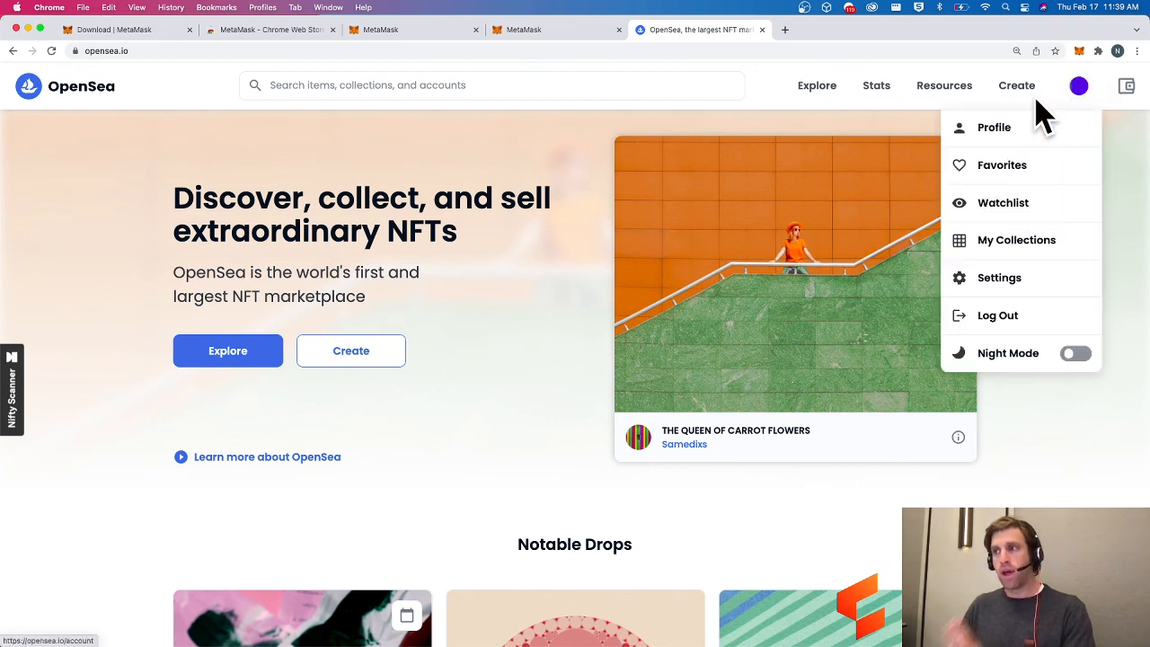
Open the Uniswap swap interface at app.uniswap.org/#/swap in a new tab.
left_click(784, 30)
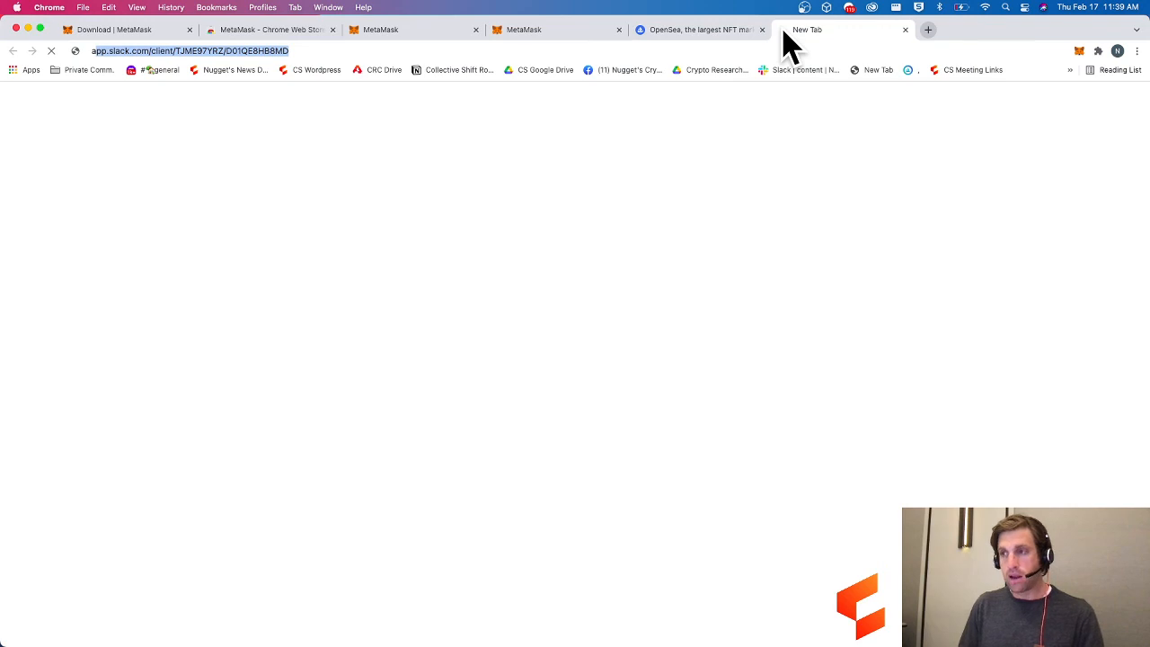
type("uniswap")
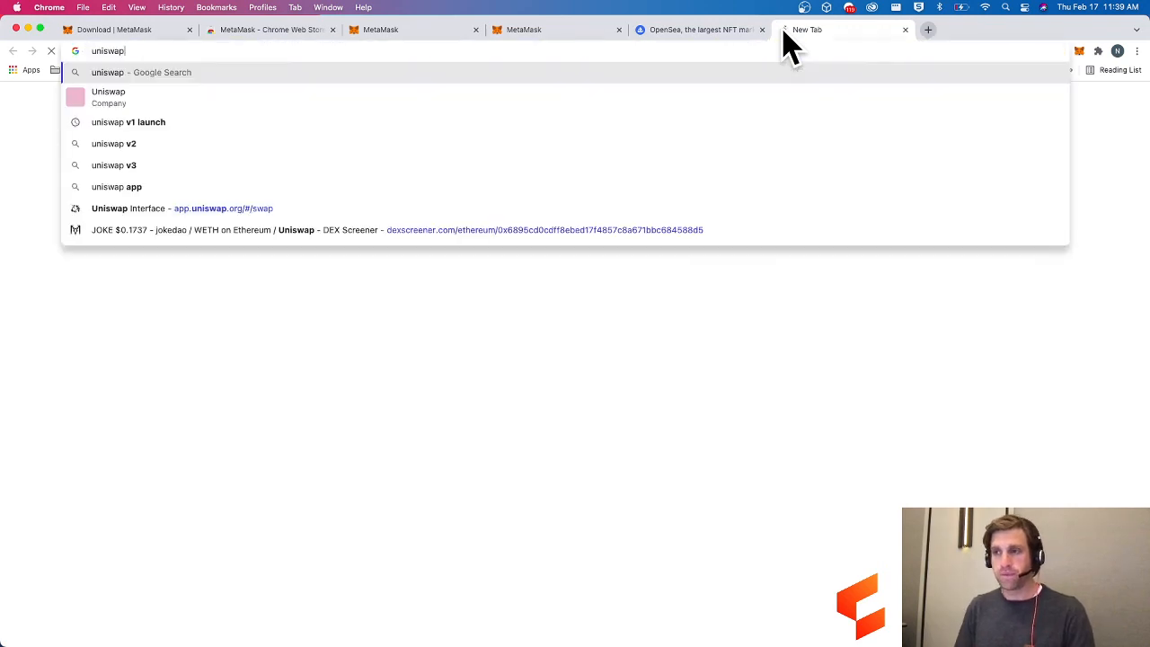
key("Up")
key("Up")
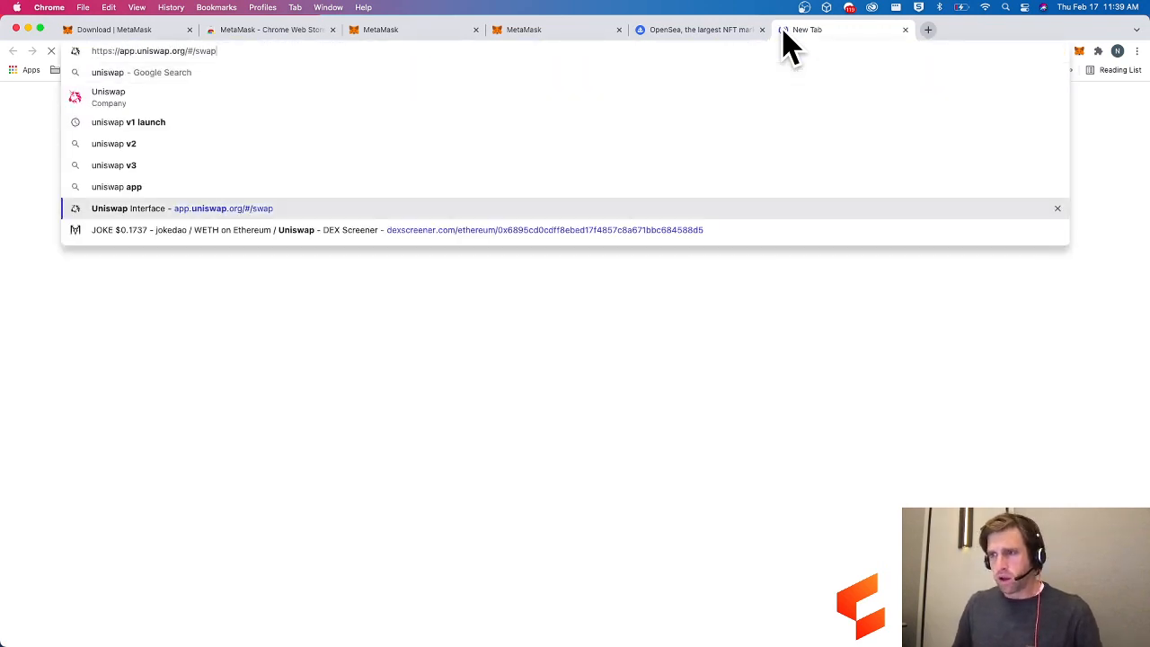
key("Return")
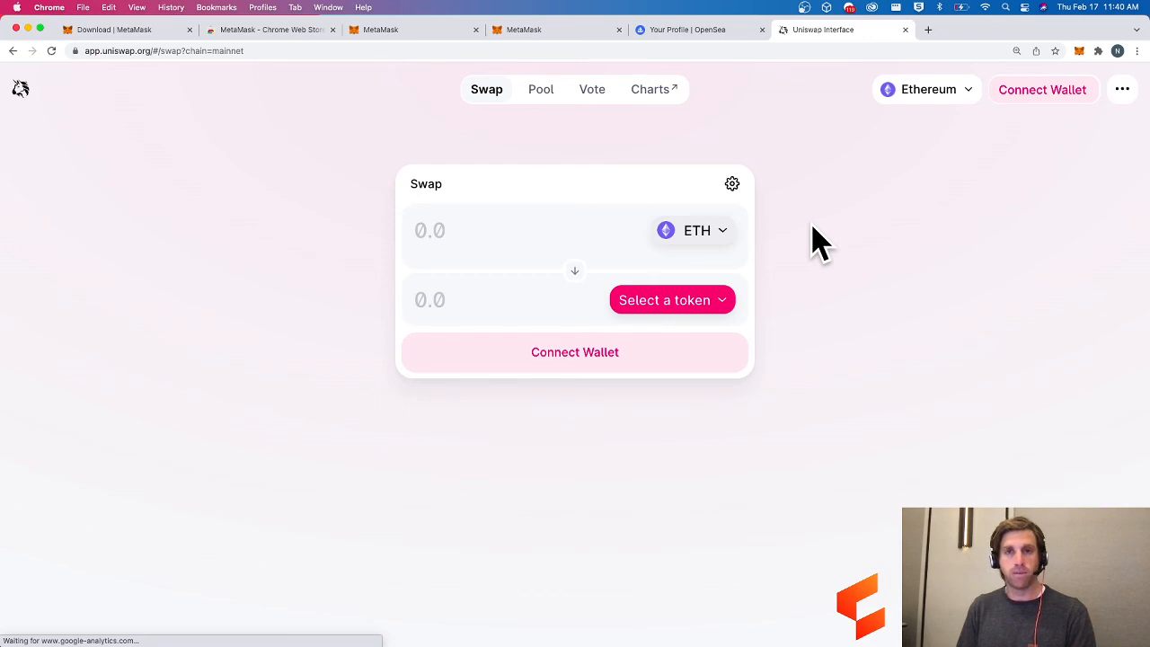
Try to connect the MetaMask wallet to Uniswap, and dismiss the wallet connection dialog.
left_click(1033, 95)
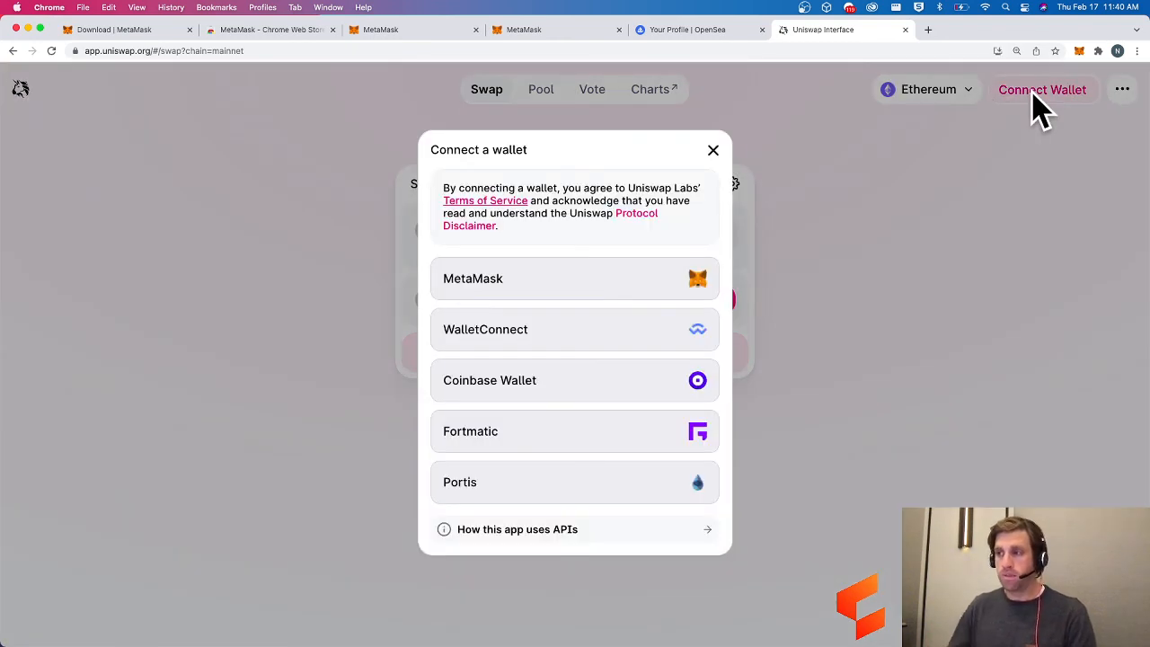
left_click(512, 287)
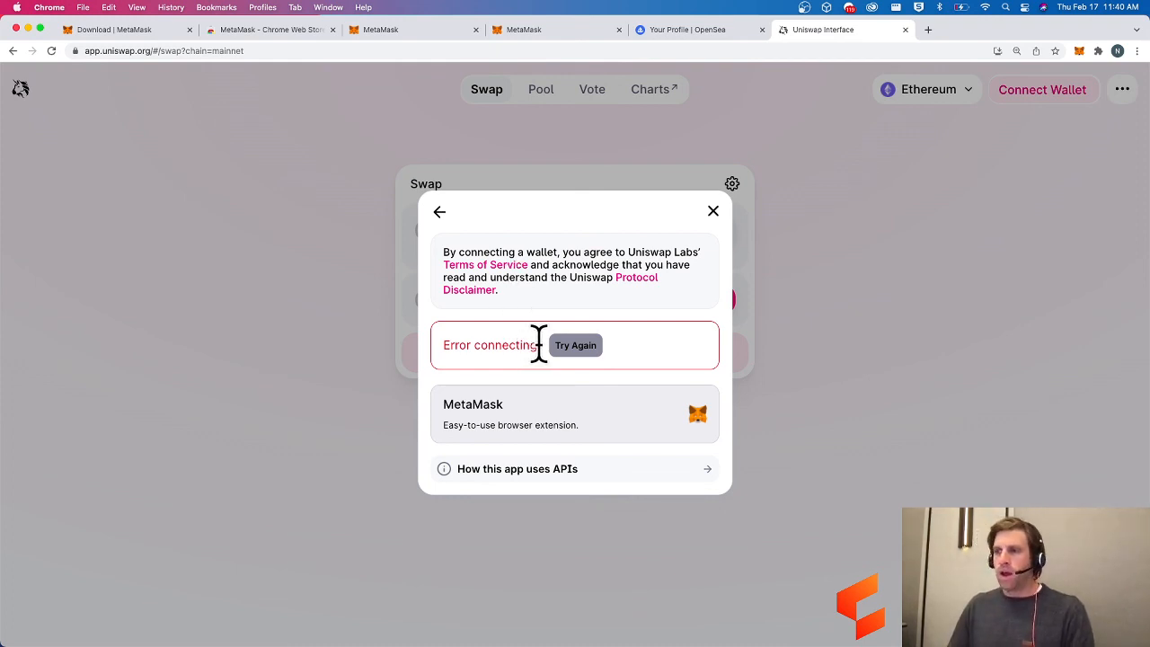
triple_click(444, 339)
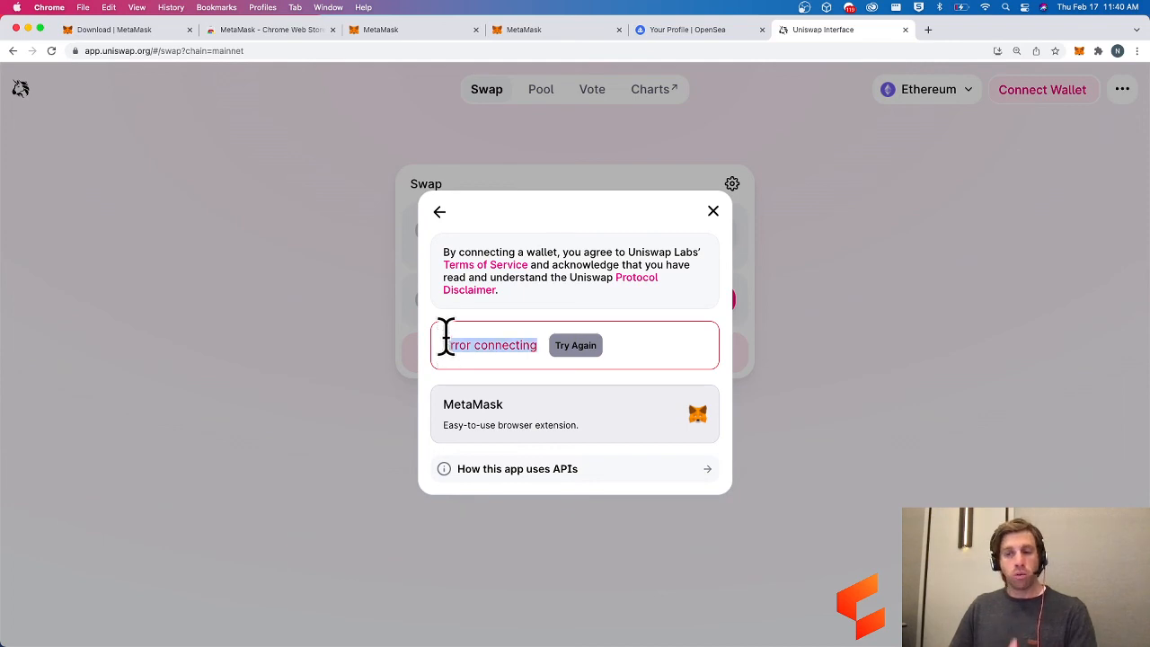
left_click(438, 214)
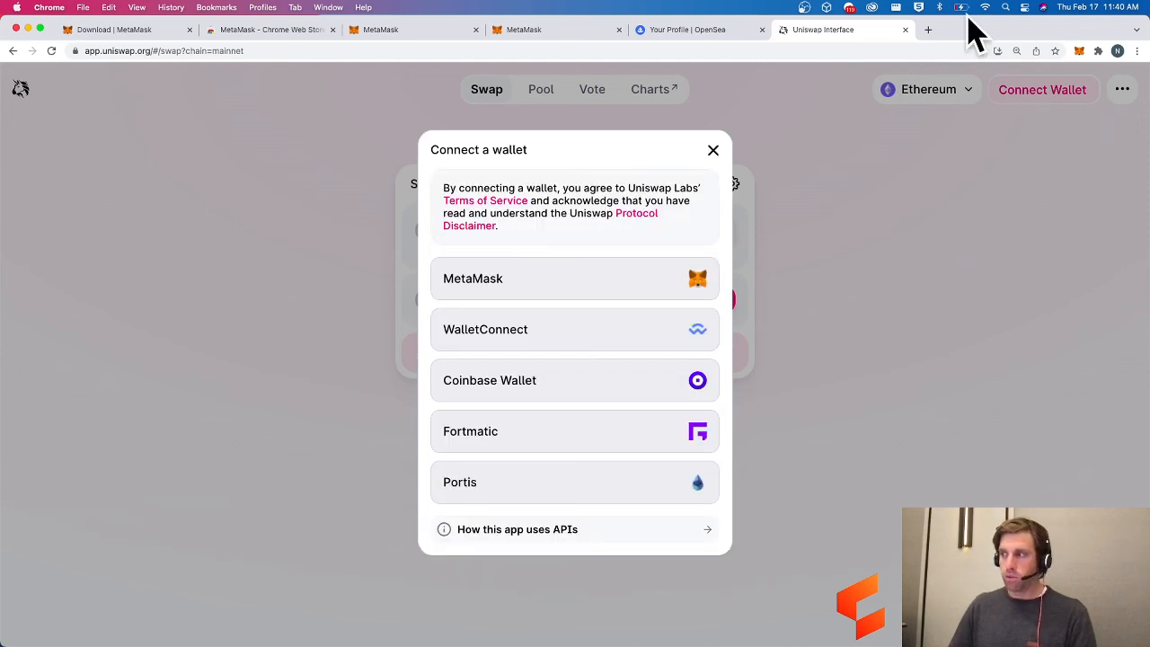
left_click(1049, 221)
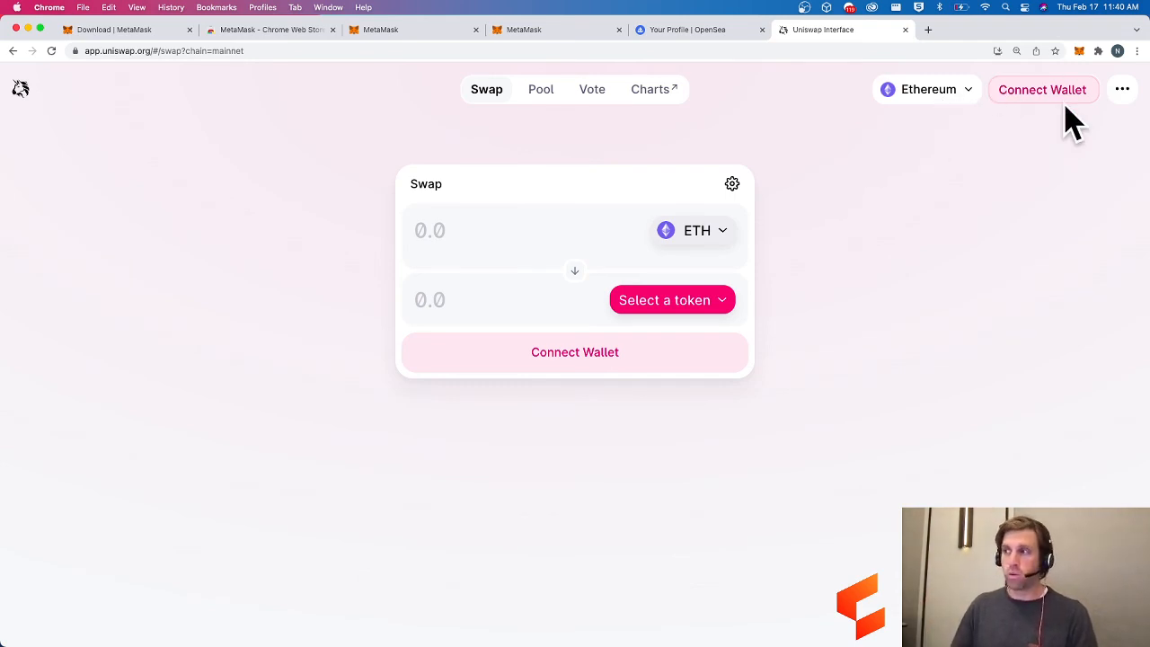
View the selectable tokens for the ETH side of the Uniswap swap, and close the list without choosing one.
left_click(719, 243)
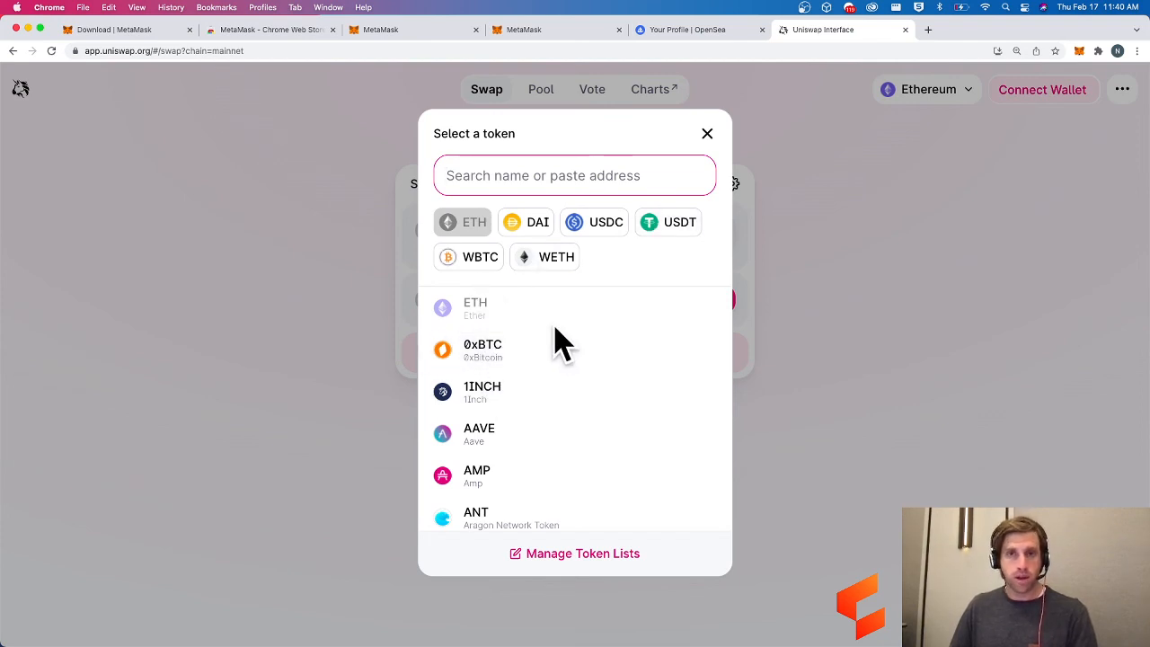
left_click(251, 223)
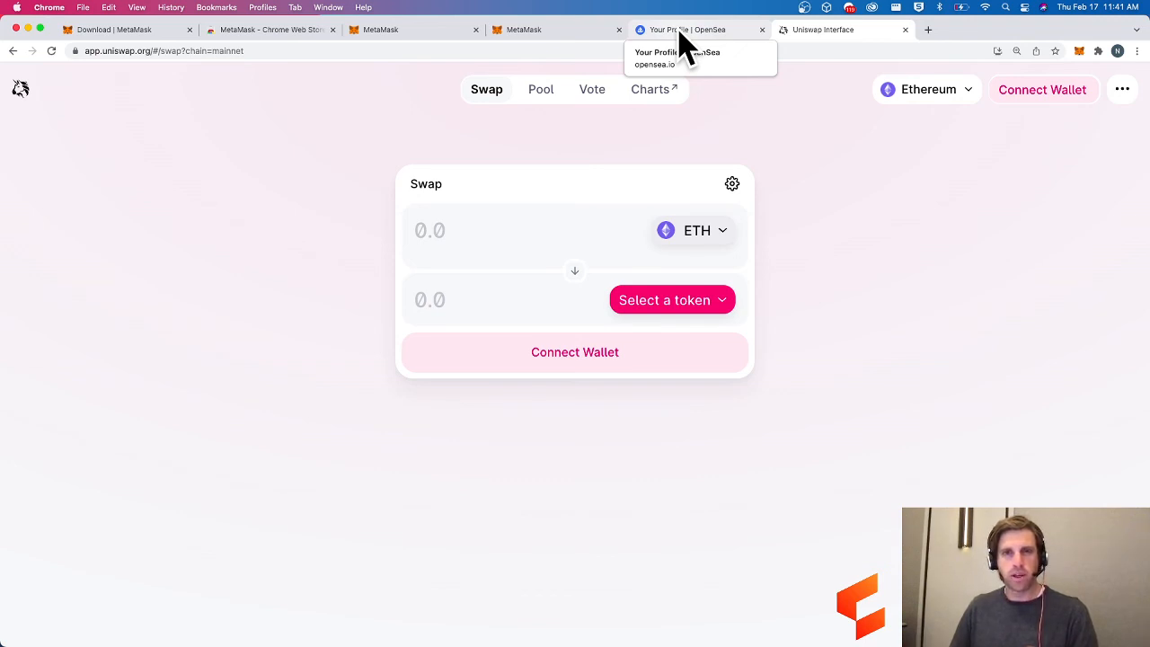
Return to the open MetaMask wallet page to view the assets of Account 1.
left_click(511, 36)
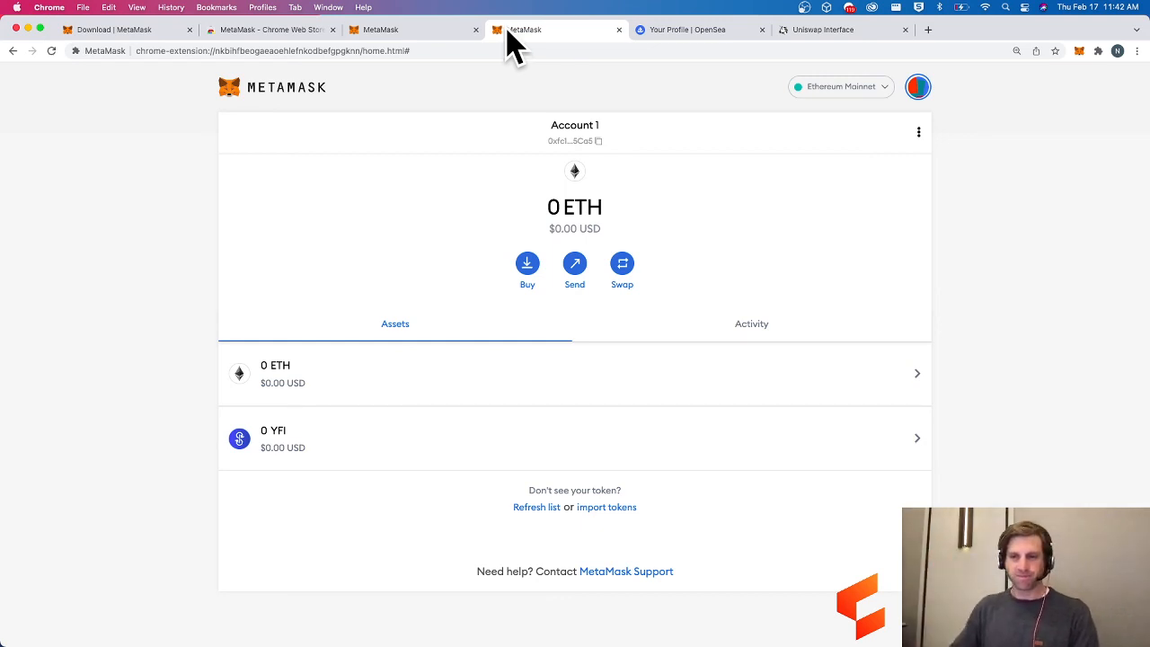
key("super+Tab")
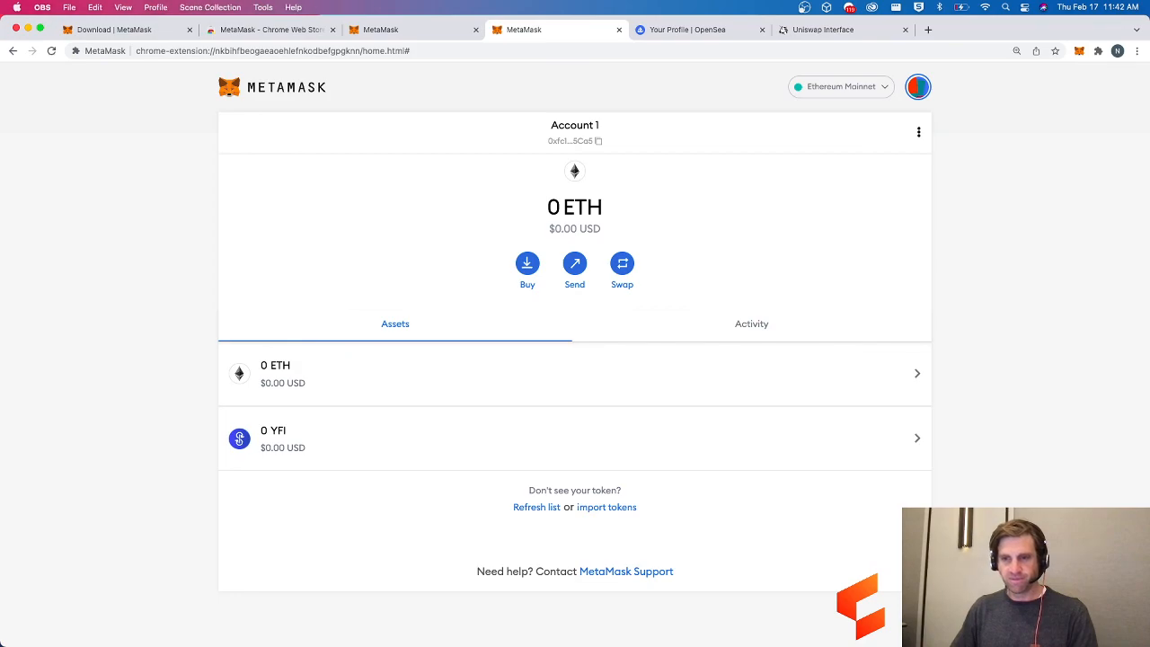